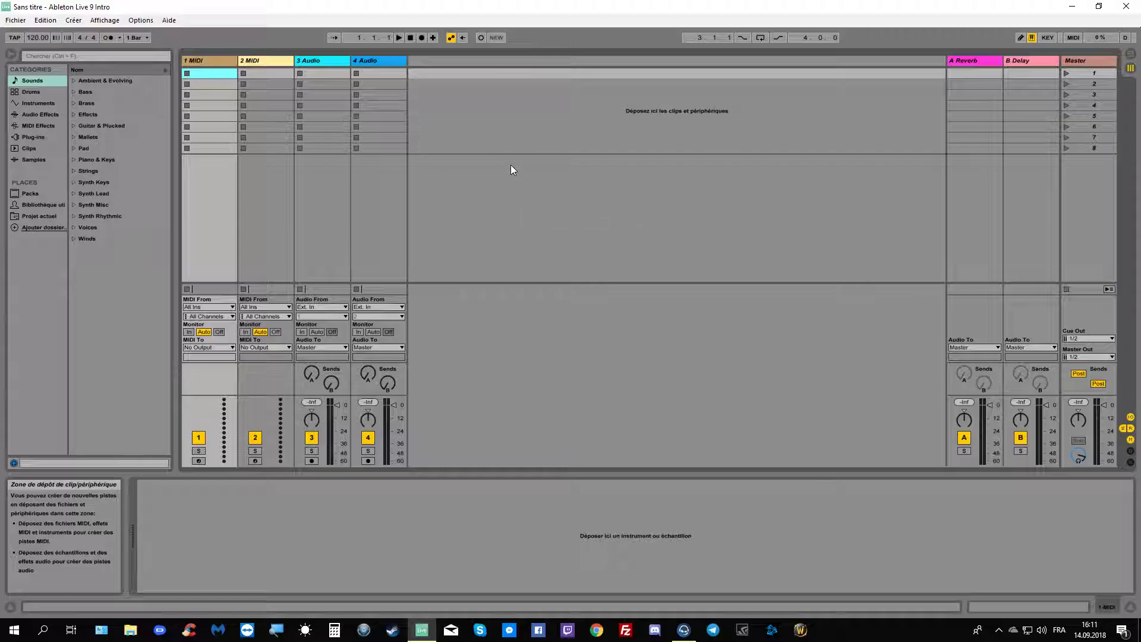
# Browse the Drums presets, return to Sounds and expand its Piano & Keys category.
pyautogui.click(33, 90)
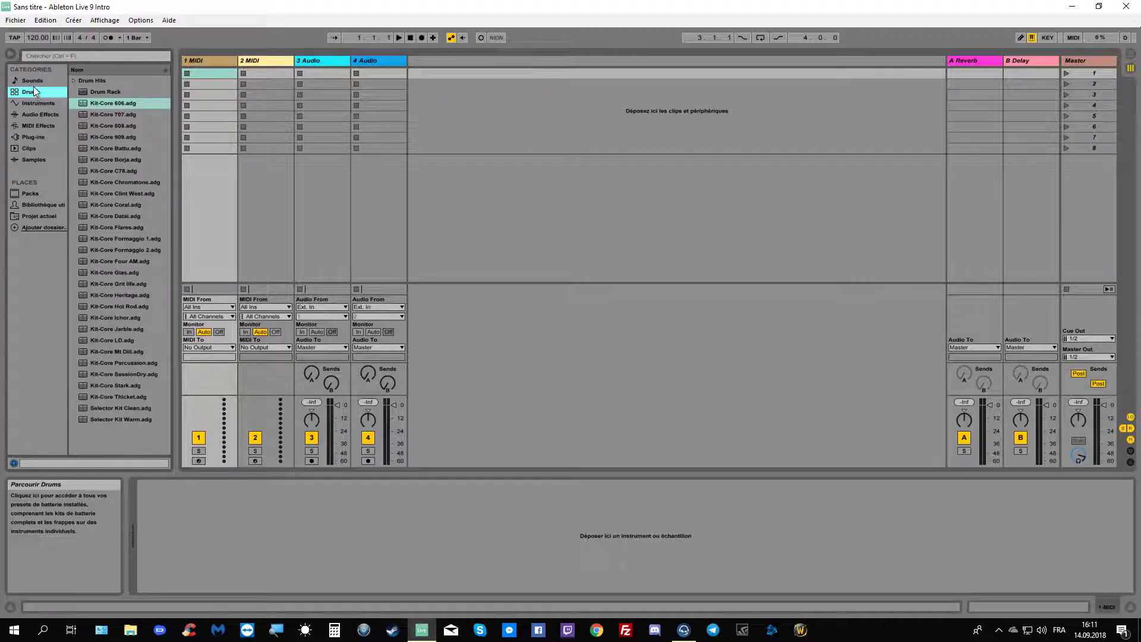
pyautogui.click(31, 82)
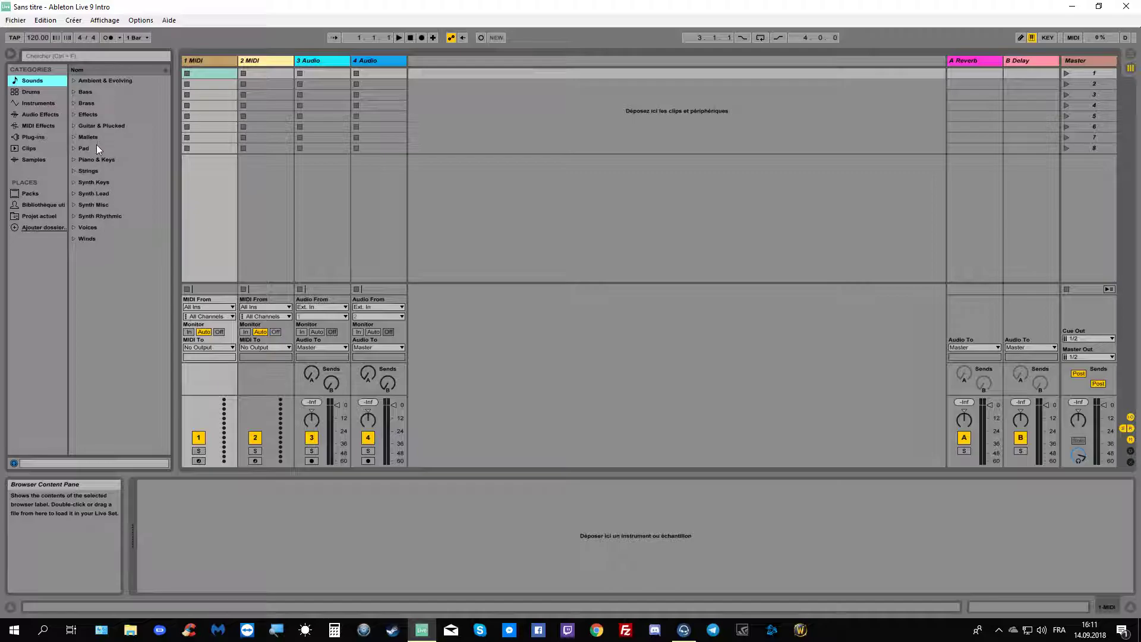
pyautogui.click(95, 161)
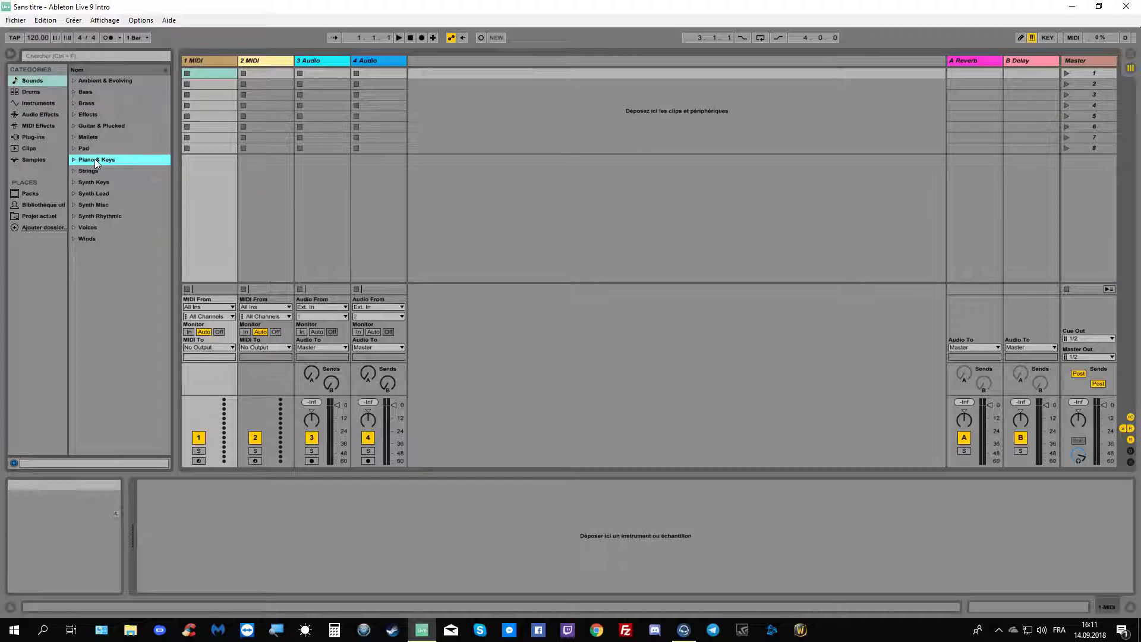
pyautogui.click(109, 159)
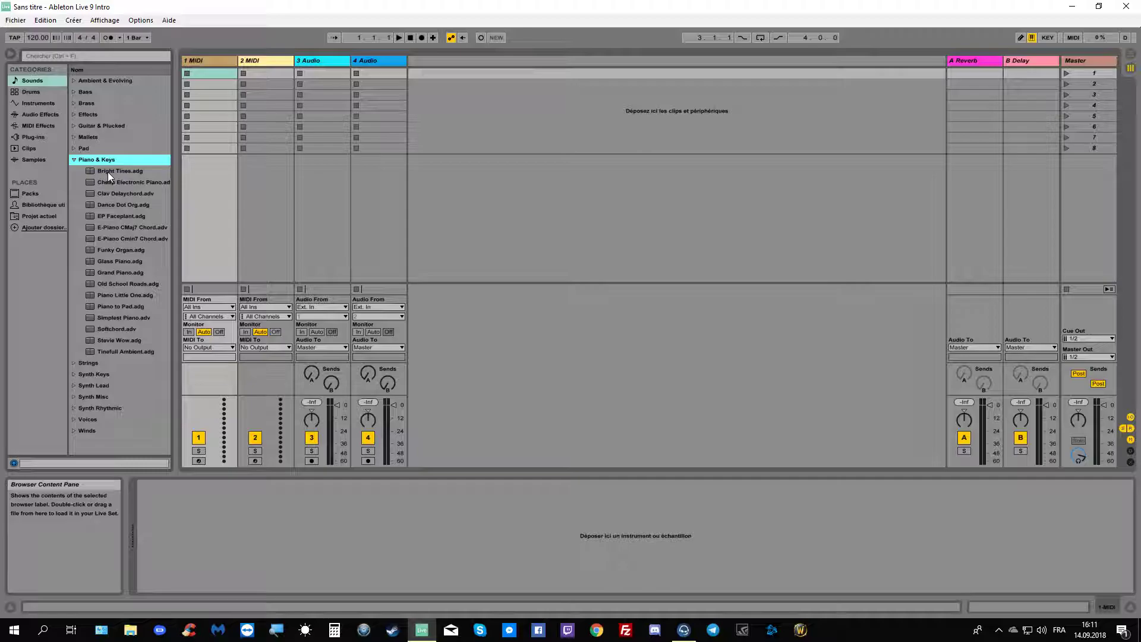
# Audition the Piano & Keys presets one after another, from Bright Tines through Grand Piano.
pyautogui.click(108, 173)
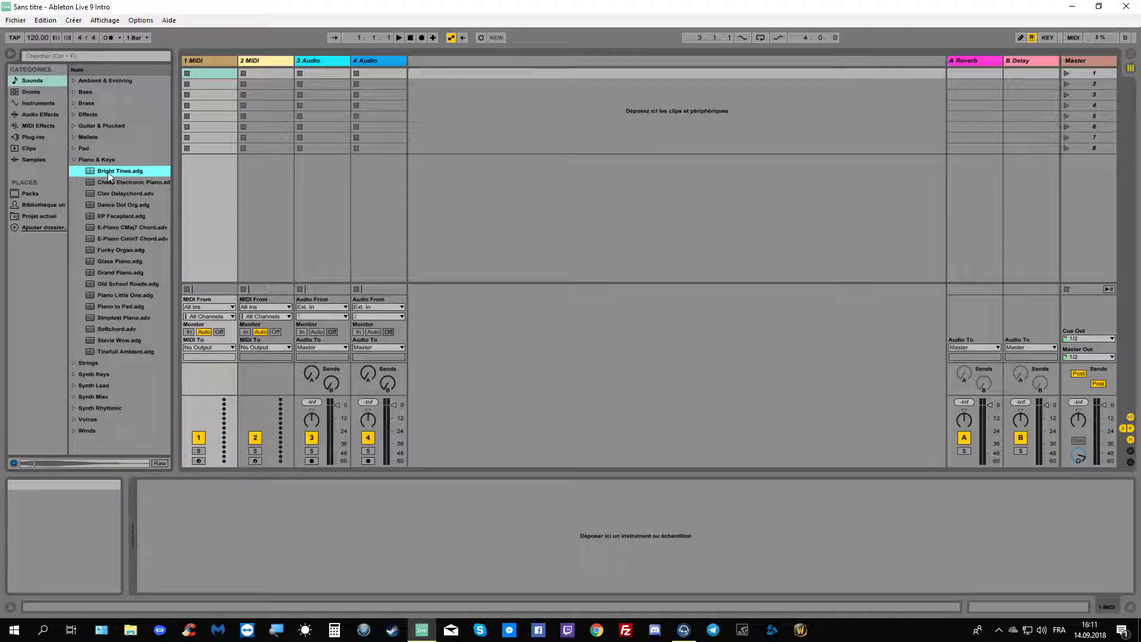
pyautogui.click(109, 182)
pyautogui.click(110, 193)
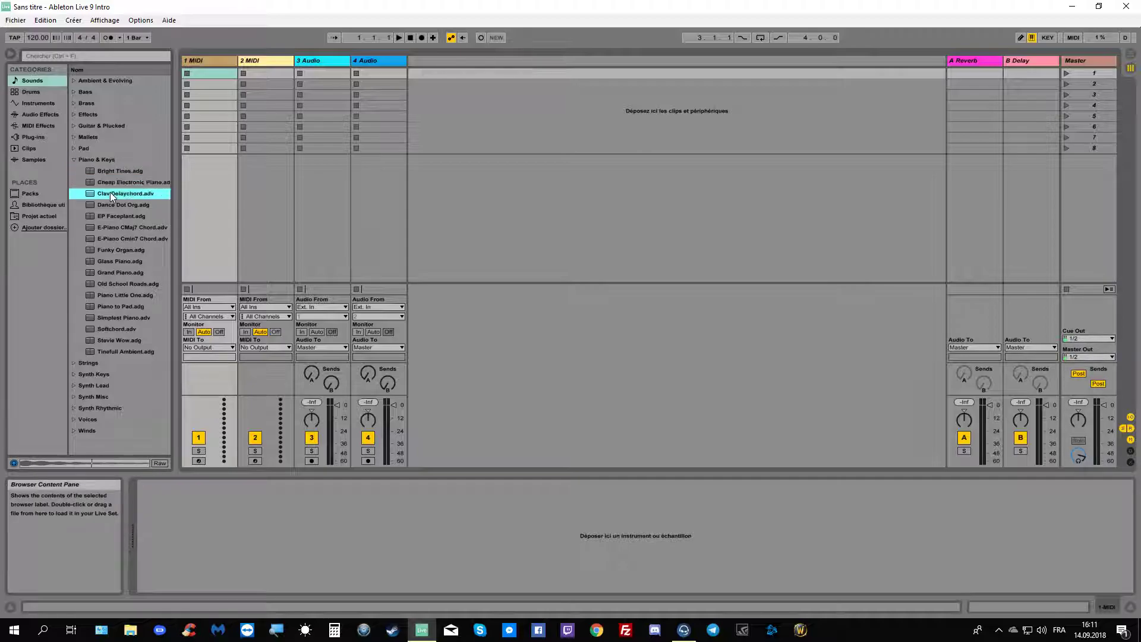
pyautogui.click(113, 204)
pyautogui.click(114, 216)
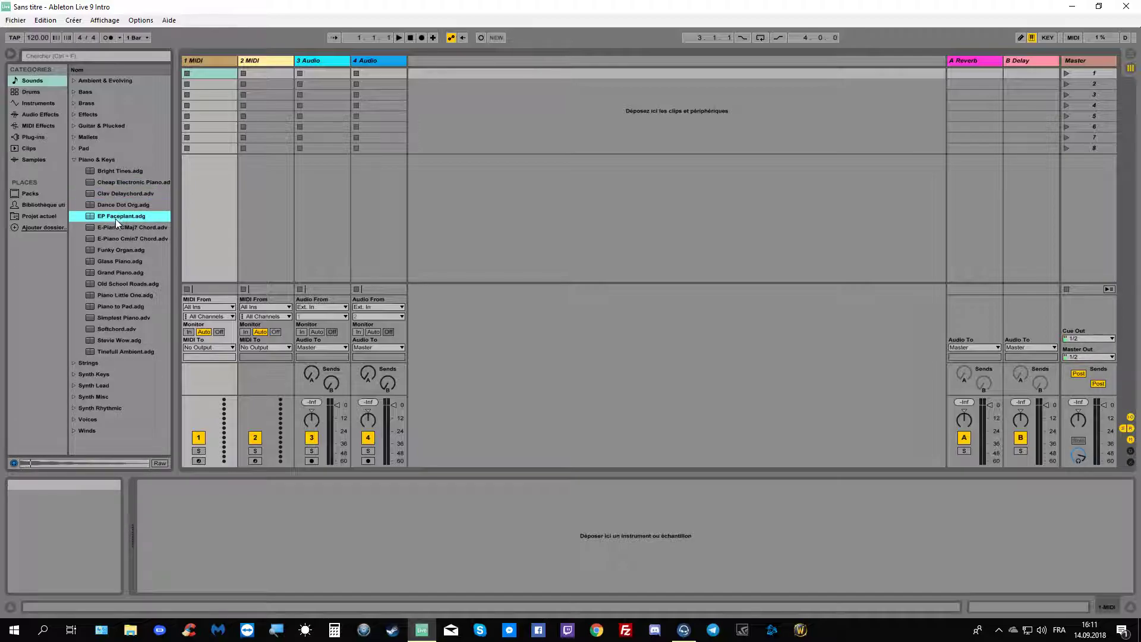
pyautogui.click(116, 229)
pyautogui.click(116, 237)
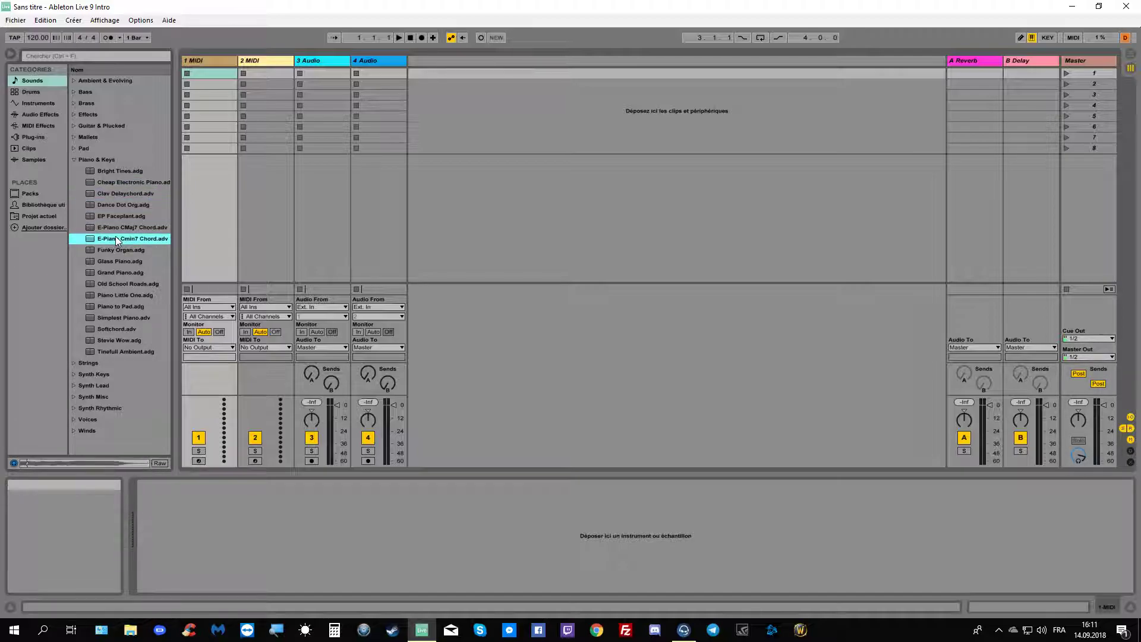
pyautogui.click(118, 249)
pyautogui.click(118, 260)
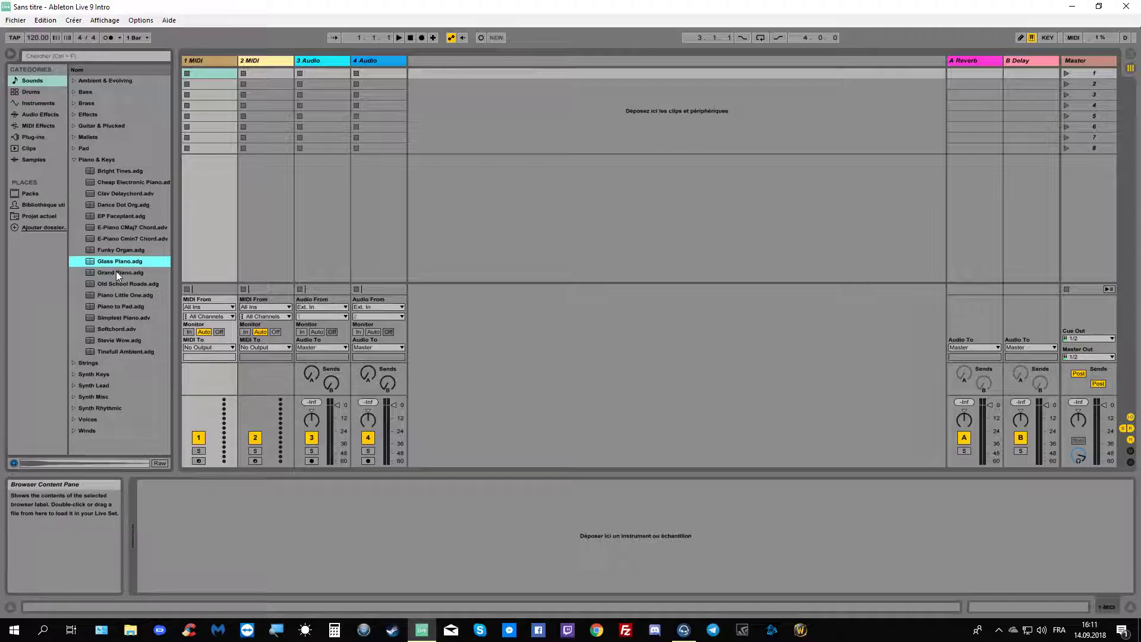
pyautogui.click(116, 272)
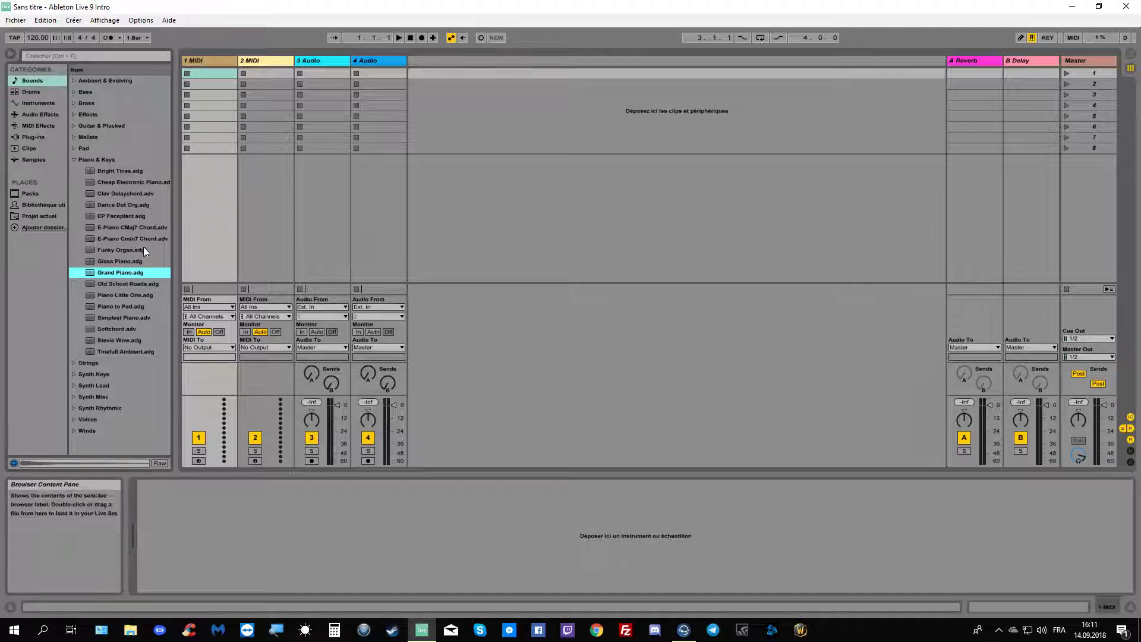
# Load the Grand Piano preset onto the first MIDI track and create an empty MIDI clip in its first slot.
pyautogui.doubleClick(119, 273)
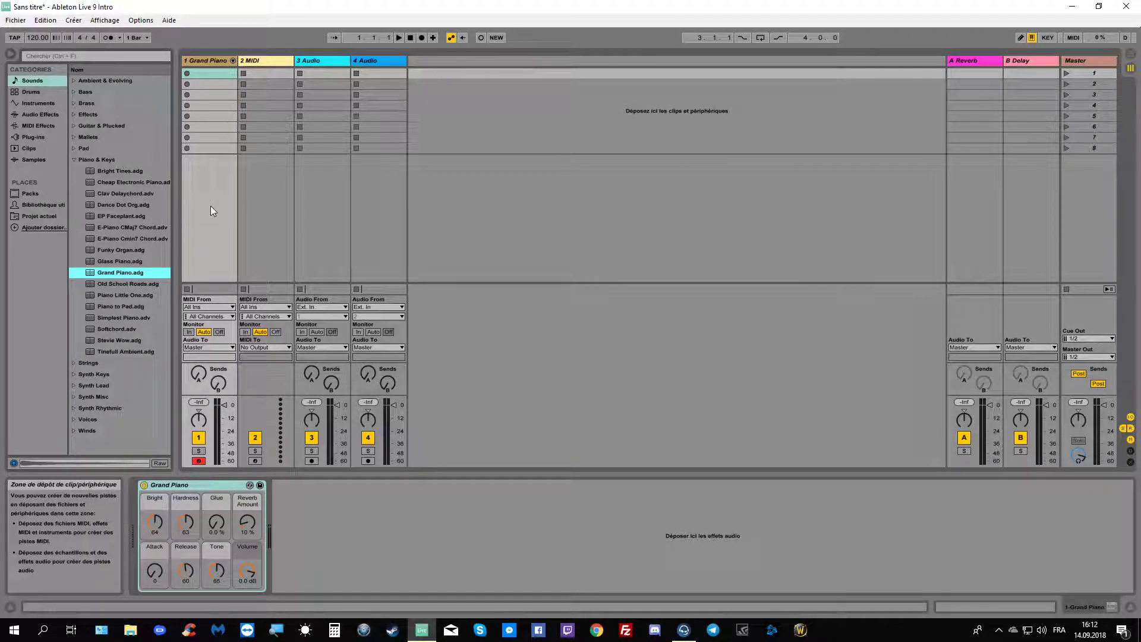
pyautogui.doubleClick(208, 73)
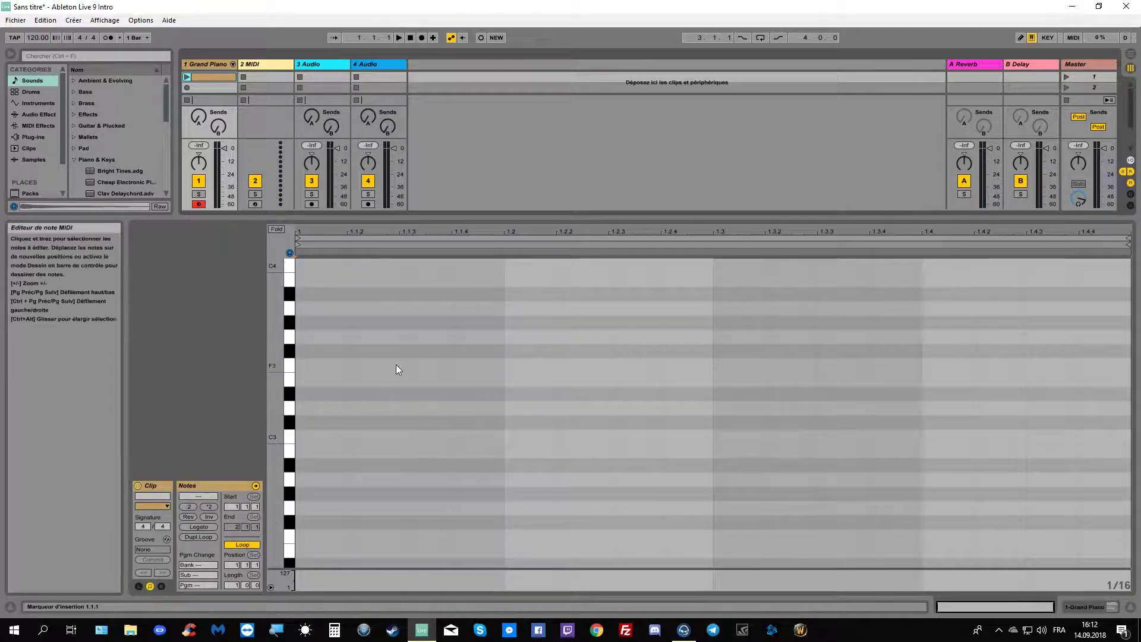
# Add first-bar notes C3 at 1.1.1, D3 at 1.1.3, E3 at 1.2, 1.2.4 and 1.3, D3 at 1.3.3 and G3 at 1.4.
pyautogui.doubleClick(312, 440)
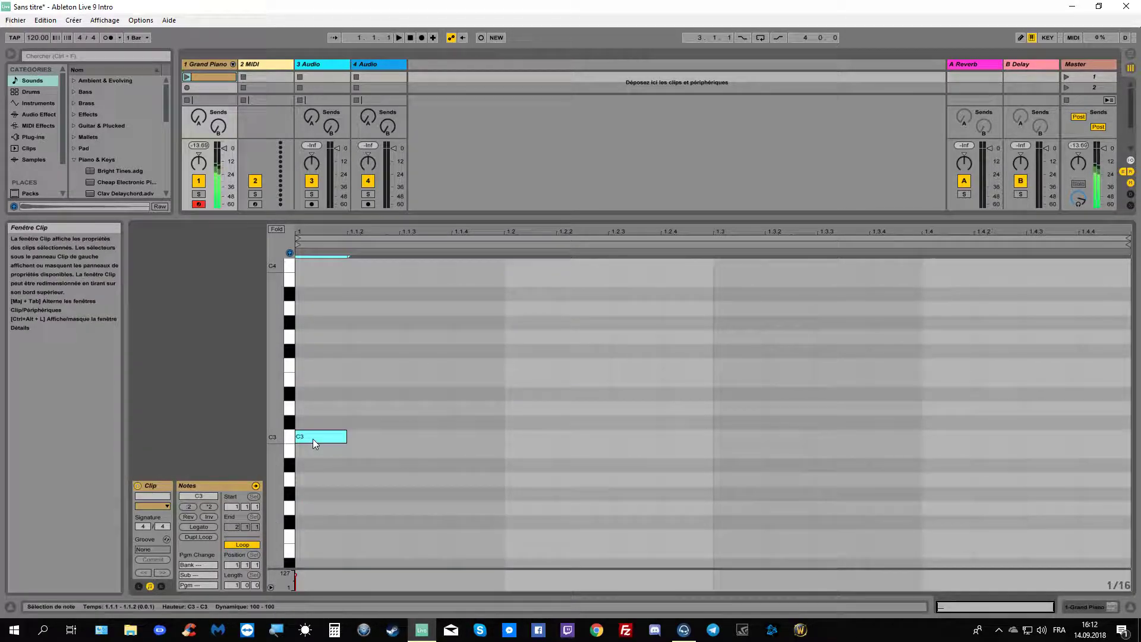
pyautogui.doubleClick(425, 408)
pyautogui.doubleClick(521, 381)
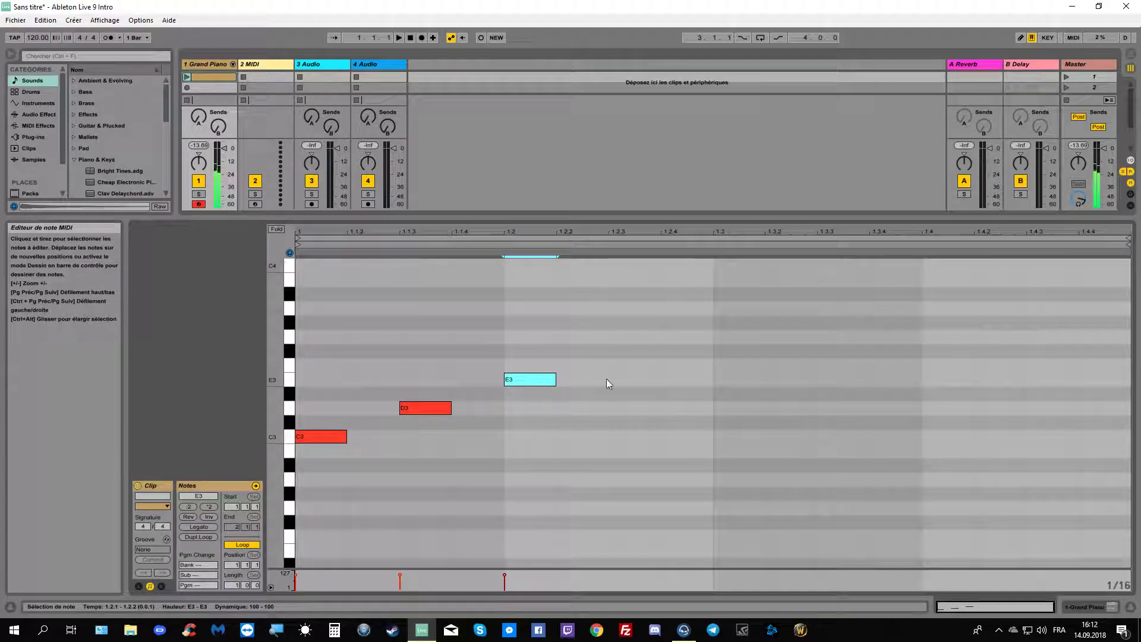
pyautogui.doubleClick(691, 380)
pyautogui.doubleClick(729, 380)
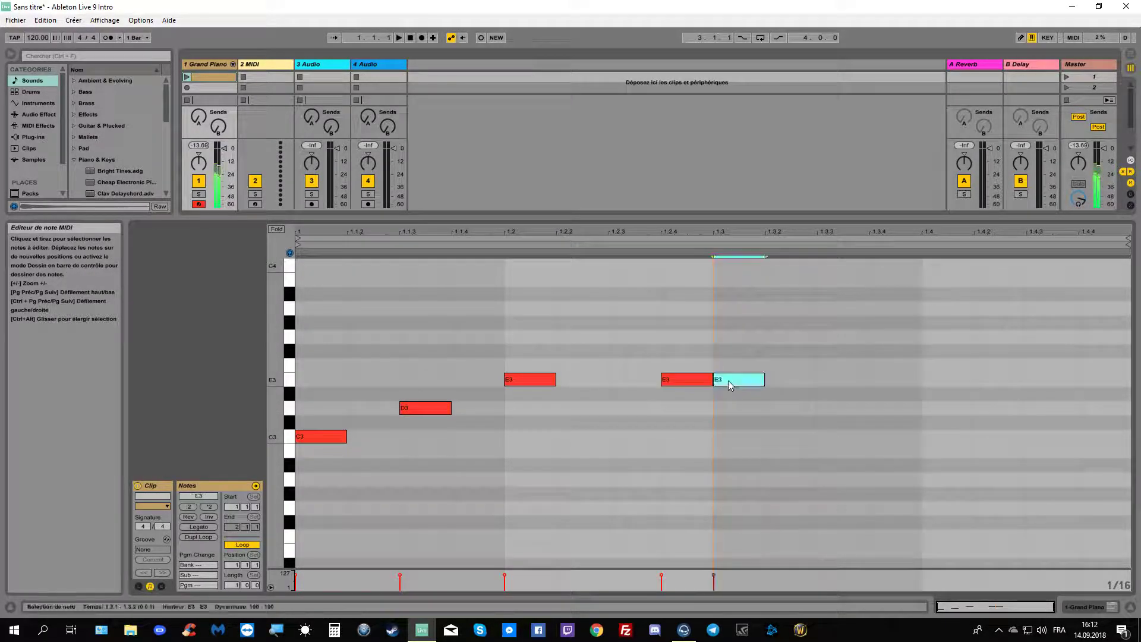
pyautogui.doubleClick(829, 410)
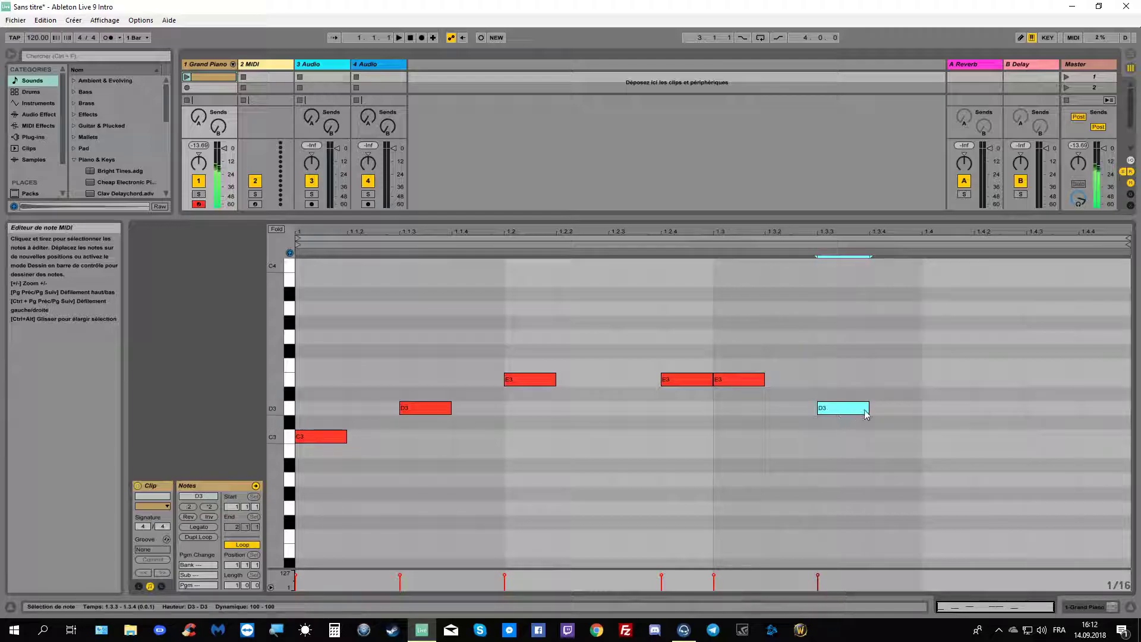
pyautogui.doubleClick(953, 336)
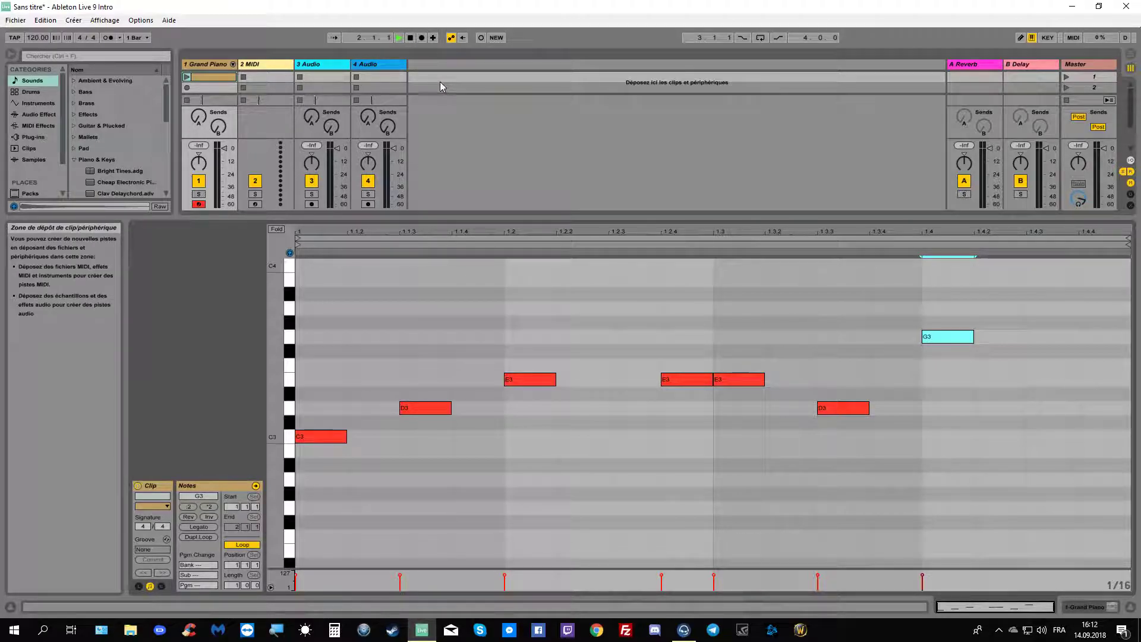
# Launch scene 1 to listen to the piano clip, replay it once and stop playback.
pyautogui.click(410, 40)
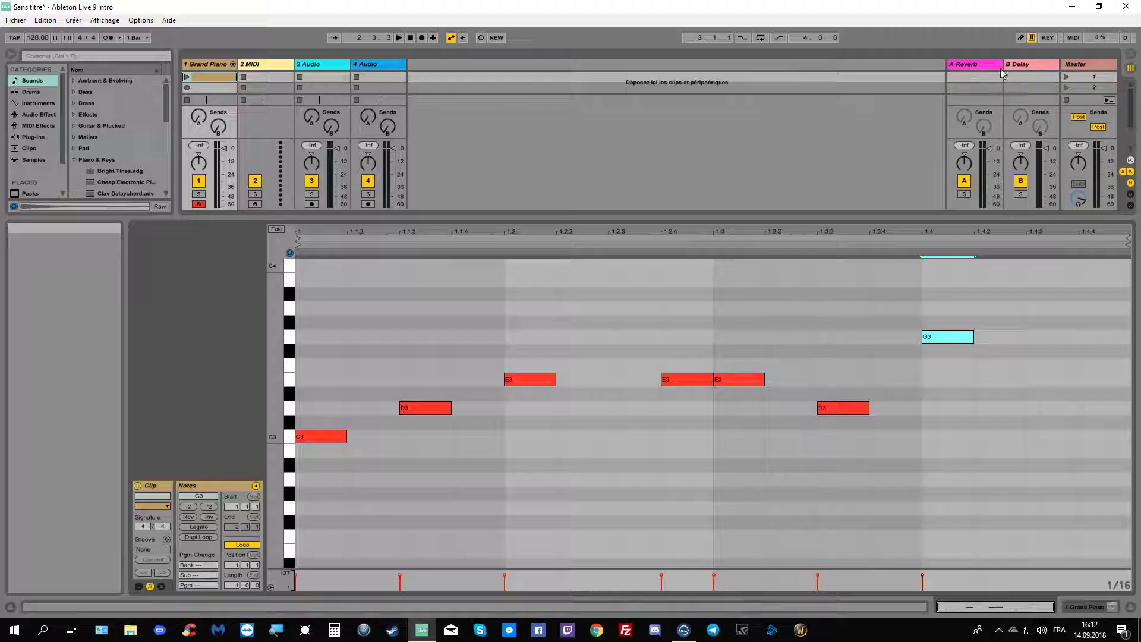
pyautogui.click(1068, 76)
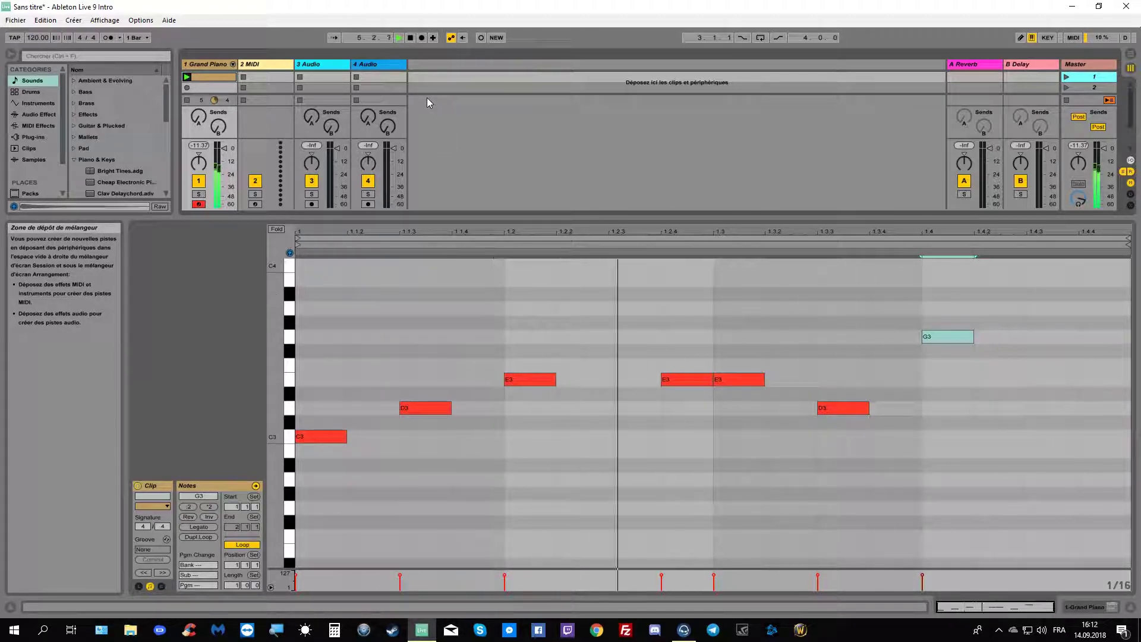
pyautogui.click(411, 37)
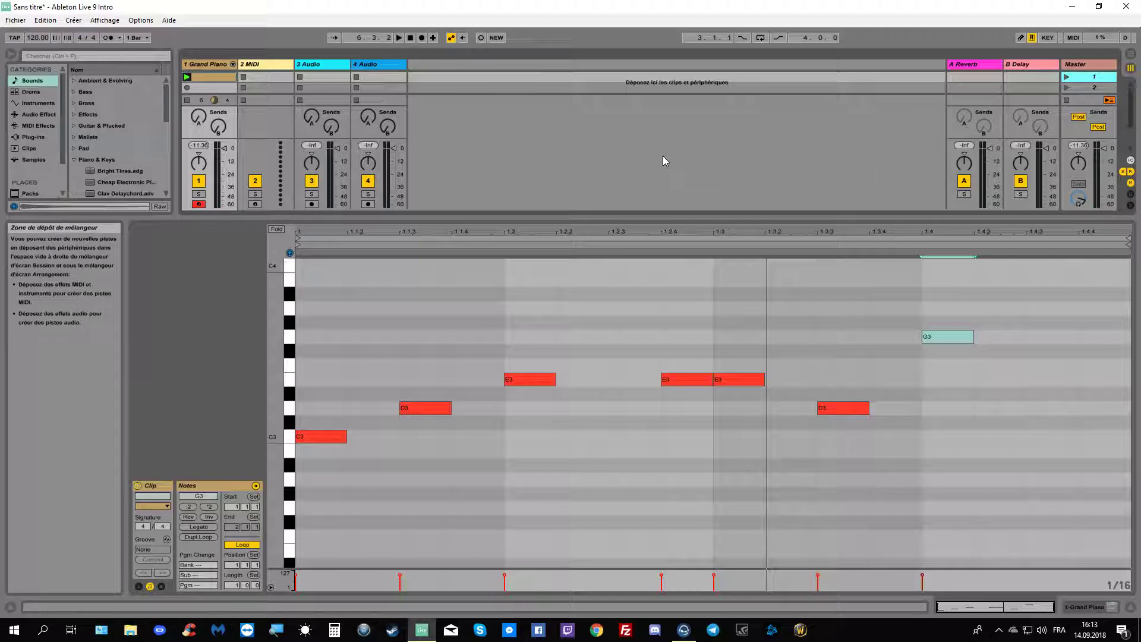
pyautogui.click(399, 38)
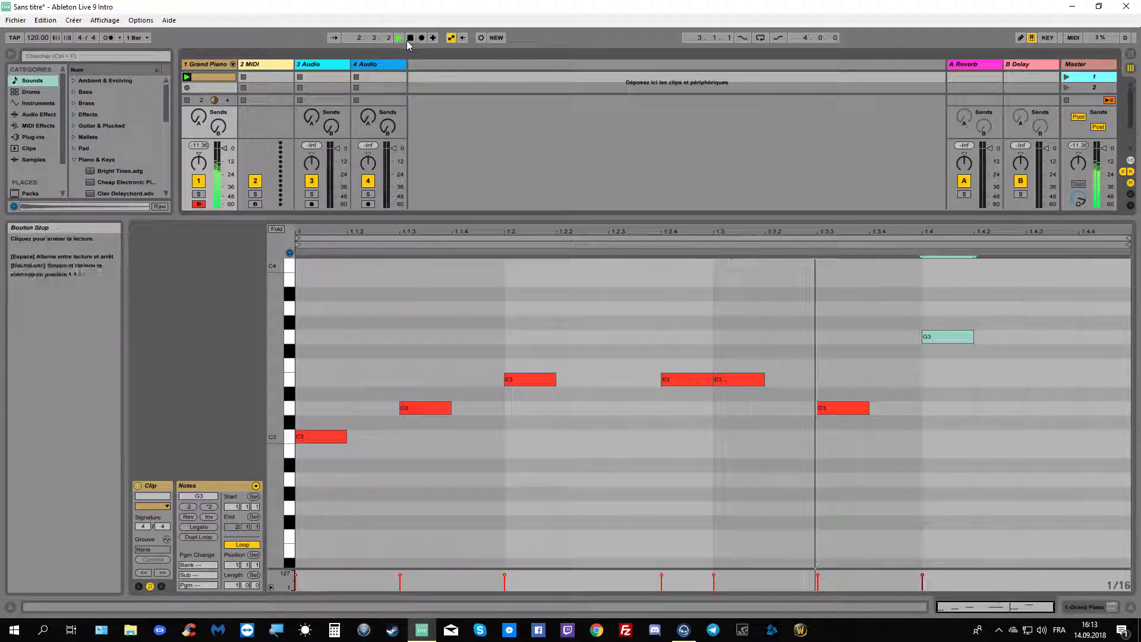
pyautogui.click(410, 39)
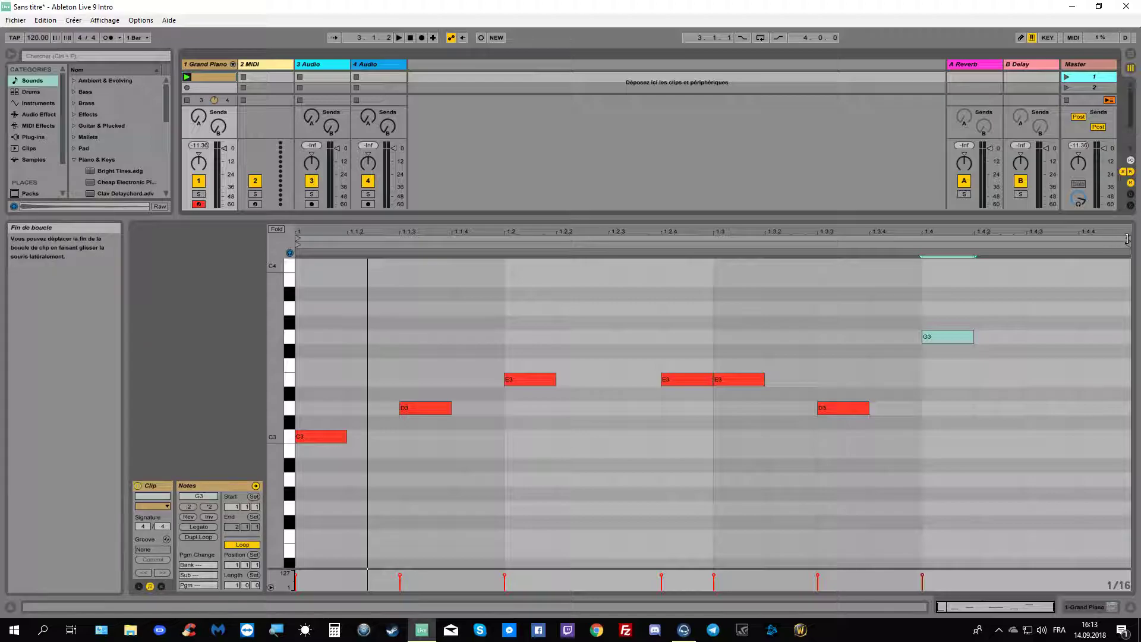
# Extend the piano clip and its loop to two bars, ending at 3.1.1, and fit the whole clip in the note editor.
pyautogui.moveTo(1127, 239)
pyautogui.mouseDown()
pyautogui.moveTo(923, 237)
pyautogui.moveTo(752, 276)
pyautogui.moveTo(1139, 280)
pyautogui.moveTo(1020, 314)
pyautogui.moveTo(919, 315)
pyautogui.mouseUp()
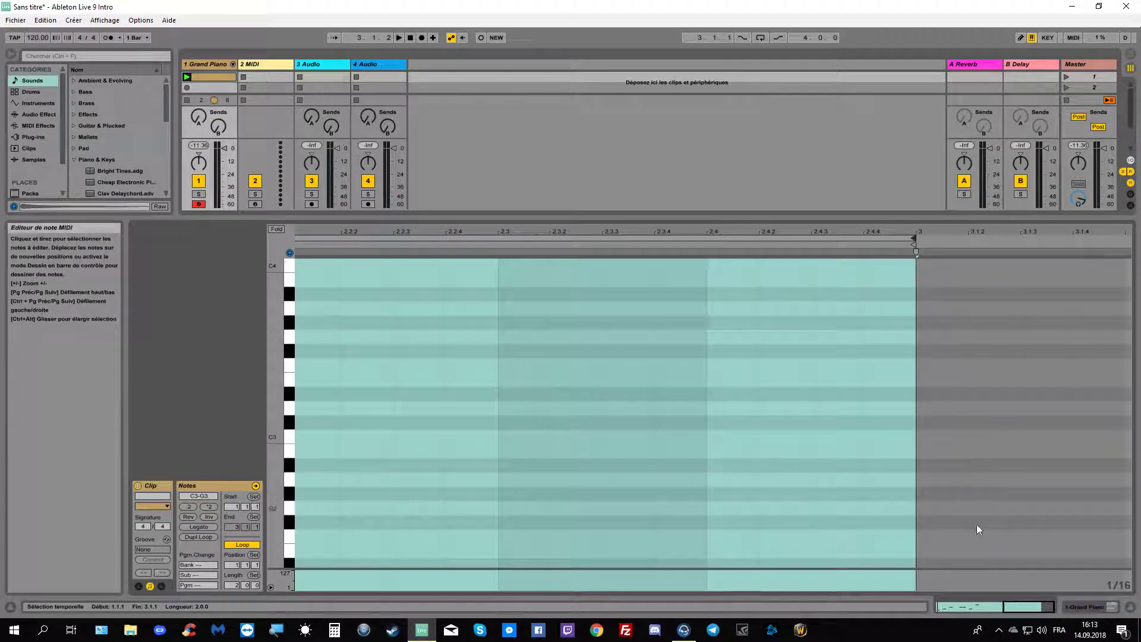
pyautogui.moveTo(1017, 607); pyautogui.dragTo(950, 608)
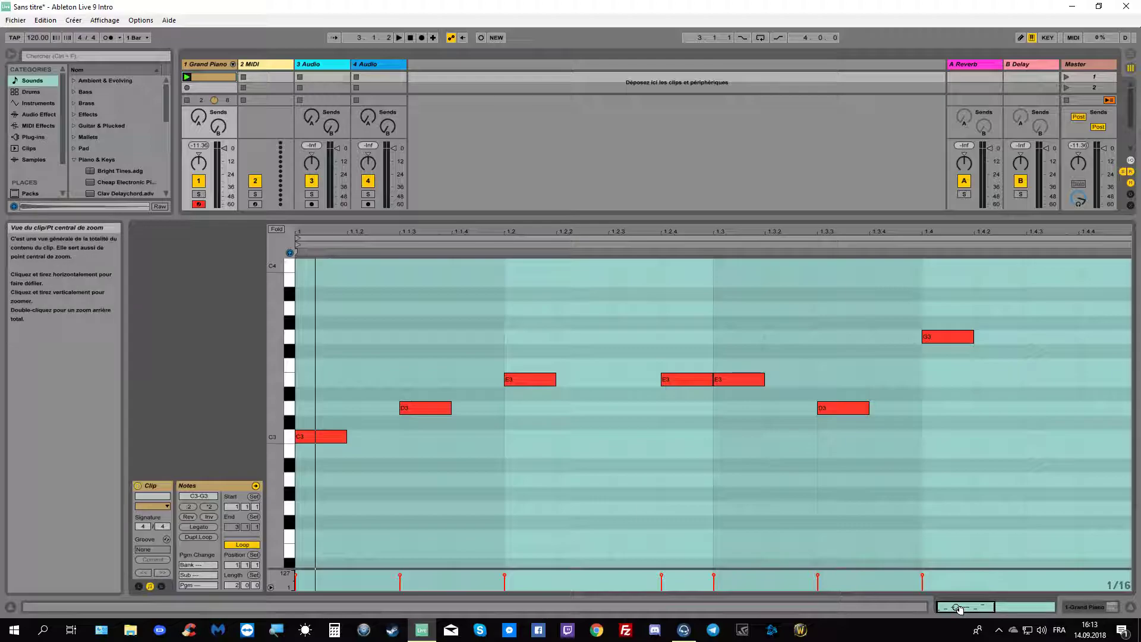
pyautogui.doubleClick(979, 608)
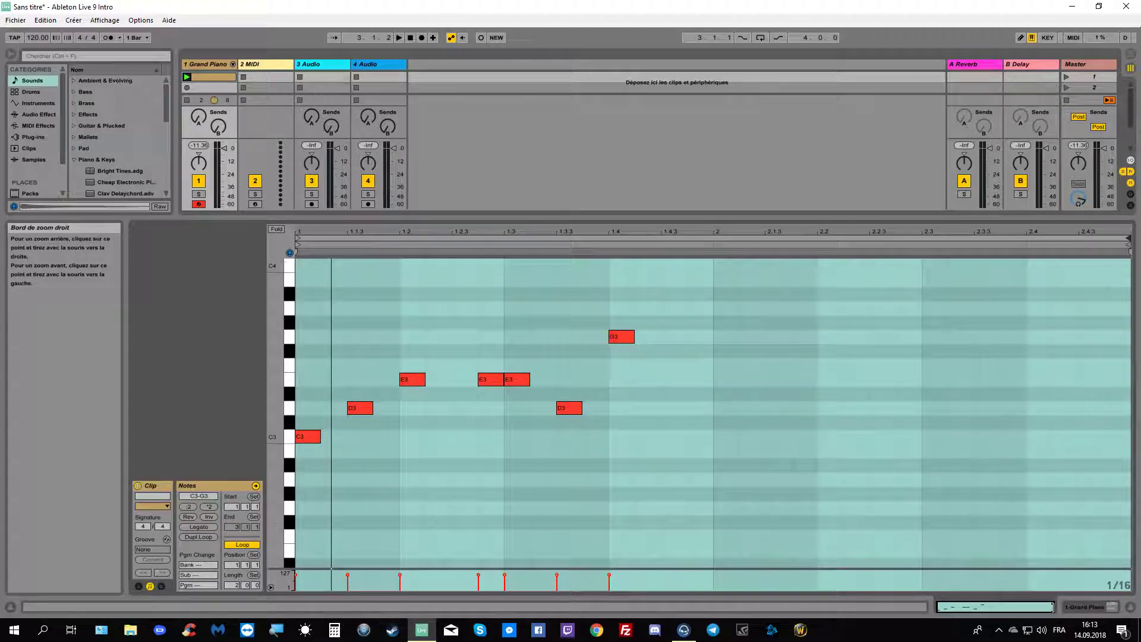
pyautogui.moveTo(1053, 607)
pyautogui.mouseDown()
pyautogui.moveTo(950, 607)
pyautogui.moveTo(1056, 610)
pyautogui.mouseUp()
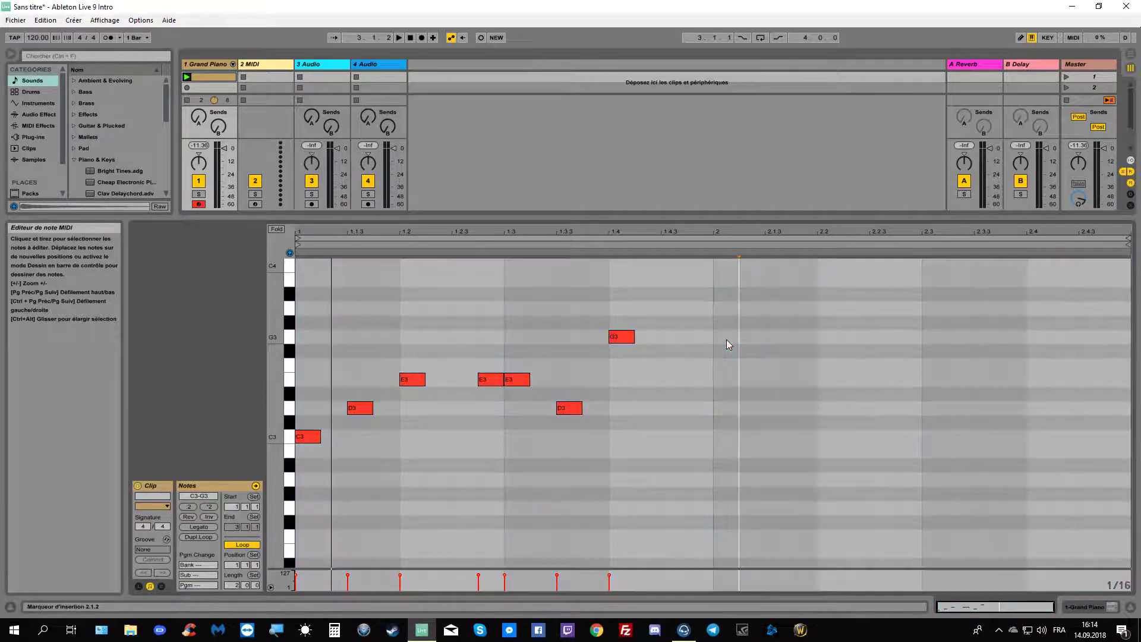
# Add second-bar notes G3 at 2.1, F3 at 2.1.3, E3 at 2.2, 2.2.4 and 2.3, D3 at 2.3.3 and C3 at 2.4.
pyautogui.doubleClick(726, 338)
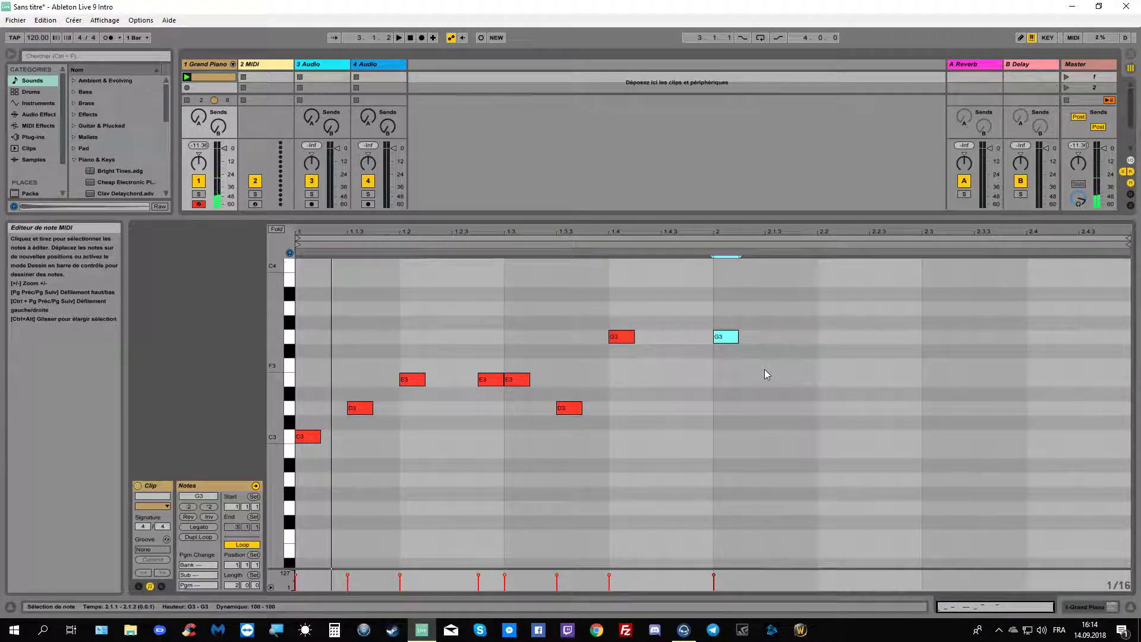
pyautogui.doubleClick(772, 366)
pyautogui.doubleClick(830, 381)
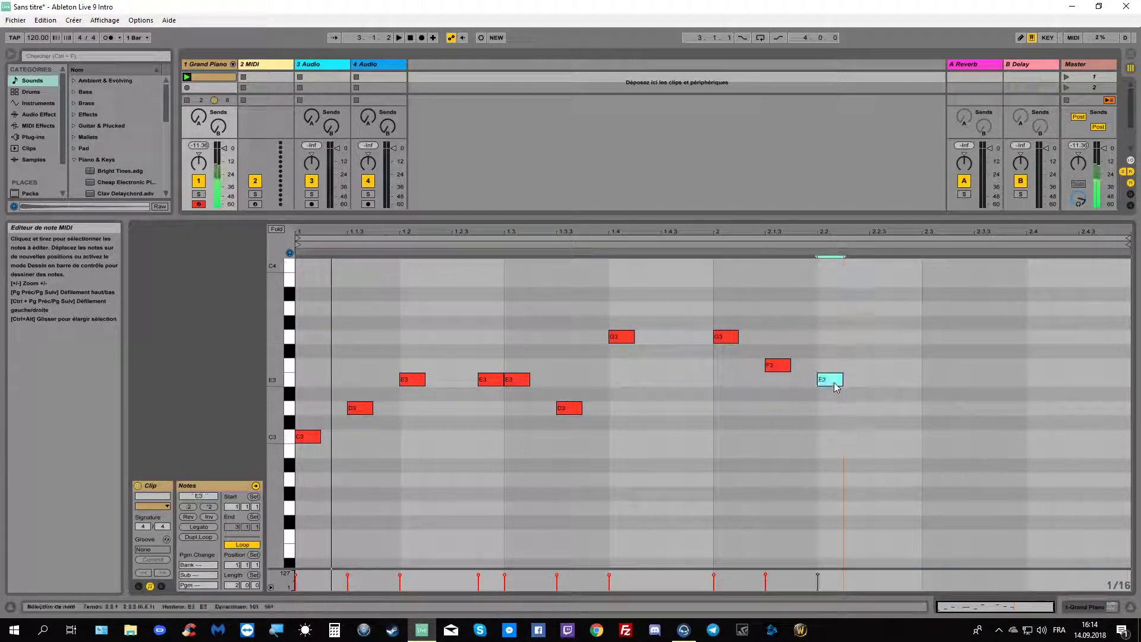
pyautogui.click(908, 383)
pyautogui.doubleClick(907, 380)
pyautogui.doubleClick(933, 381)
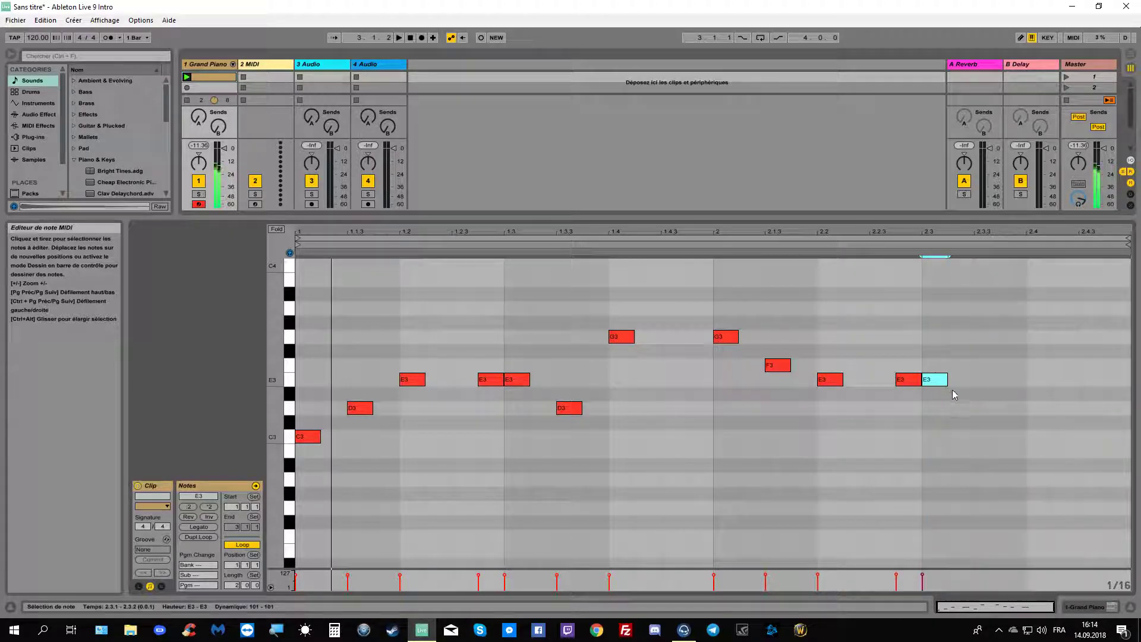
pyautogui.doubleClick(987, 409)
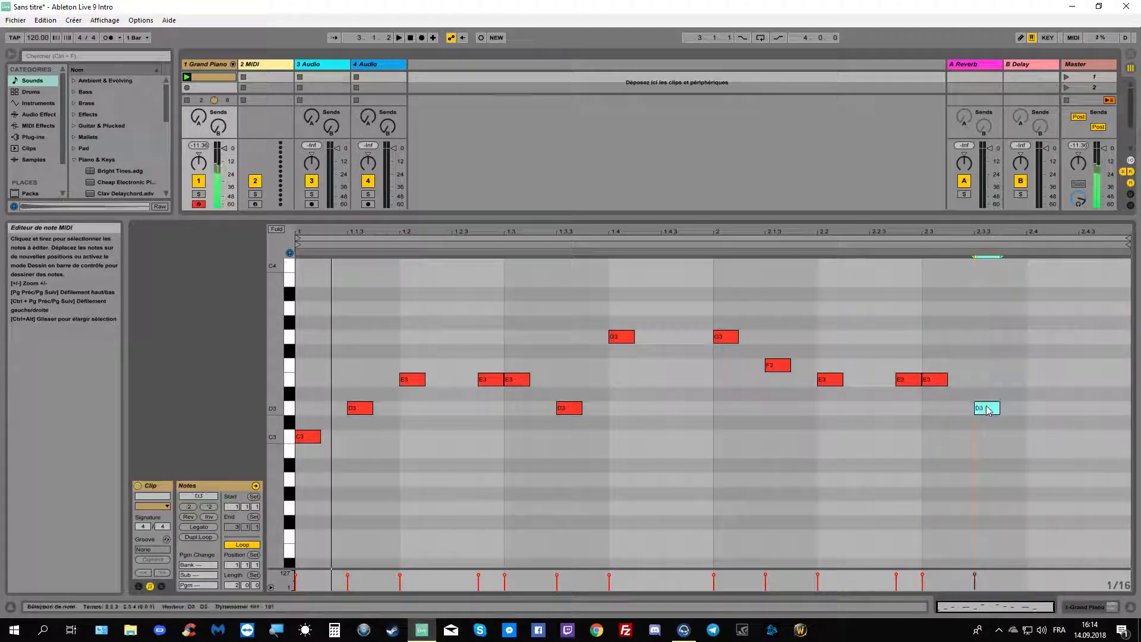
pyautogui.doubleClick(1040, 437)
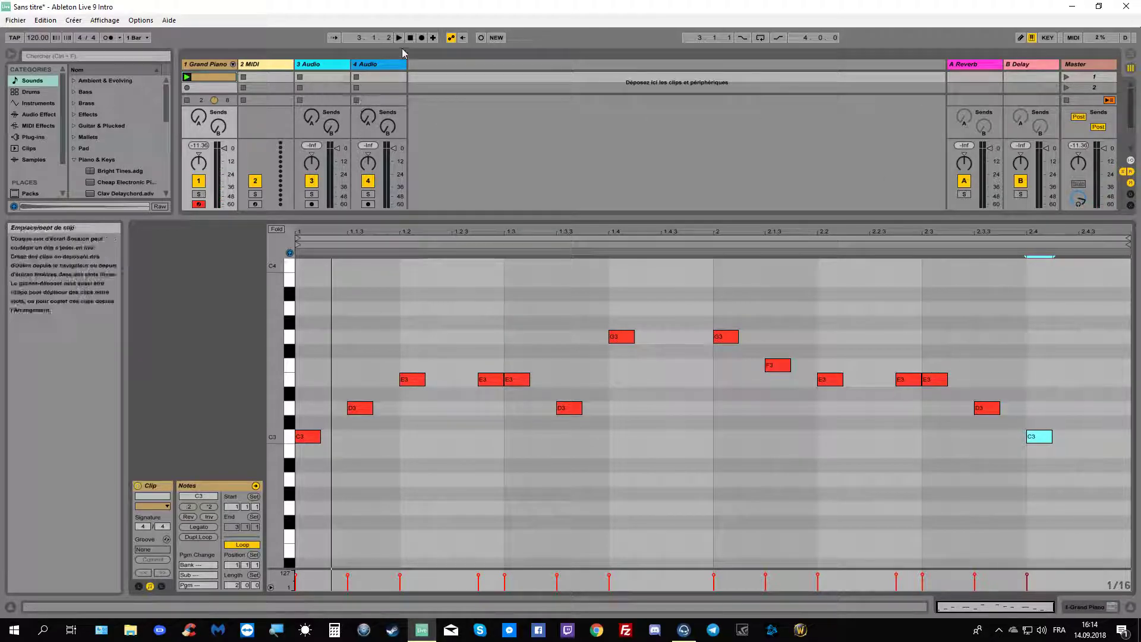
# Play the two-bar melody and extend the clip and its loop to four bars.
pyautogui.press('space')
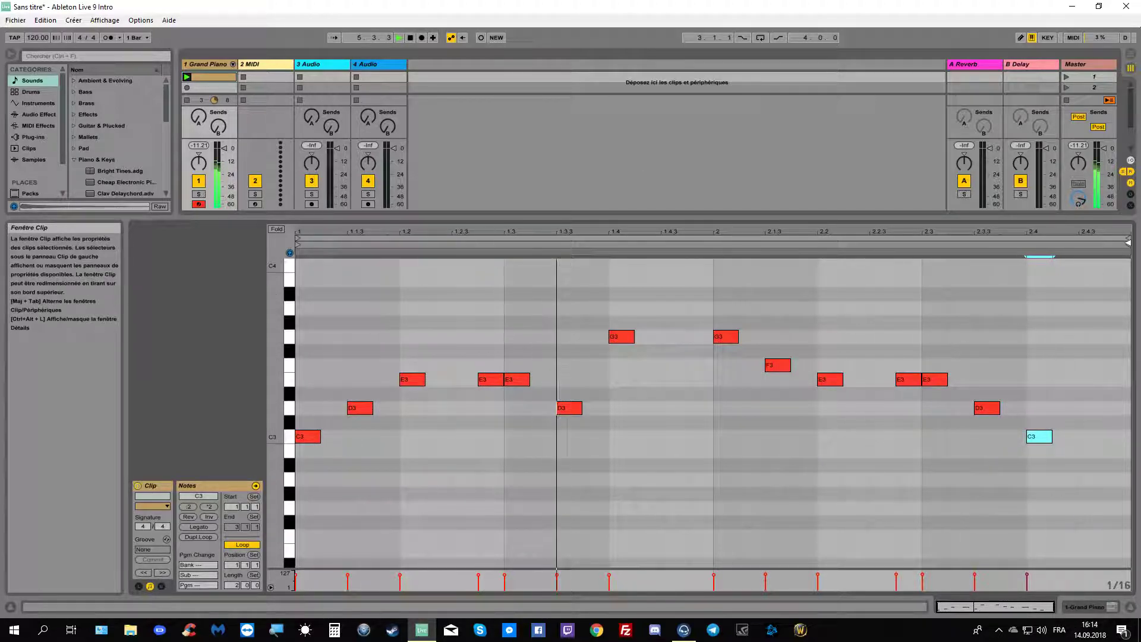
pyautogui.moveTo(1124, 238)
pyautogui.mouseDown()
pyautogui.moveTo(1139, 240)
pyautogui.moveTo(993, 279)
pyautogui.moveTo(1136, 297)
pyautogui.moveTo(919, 321)
pyautogui.mouseUp()
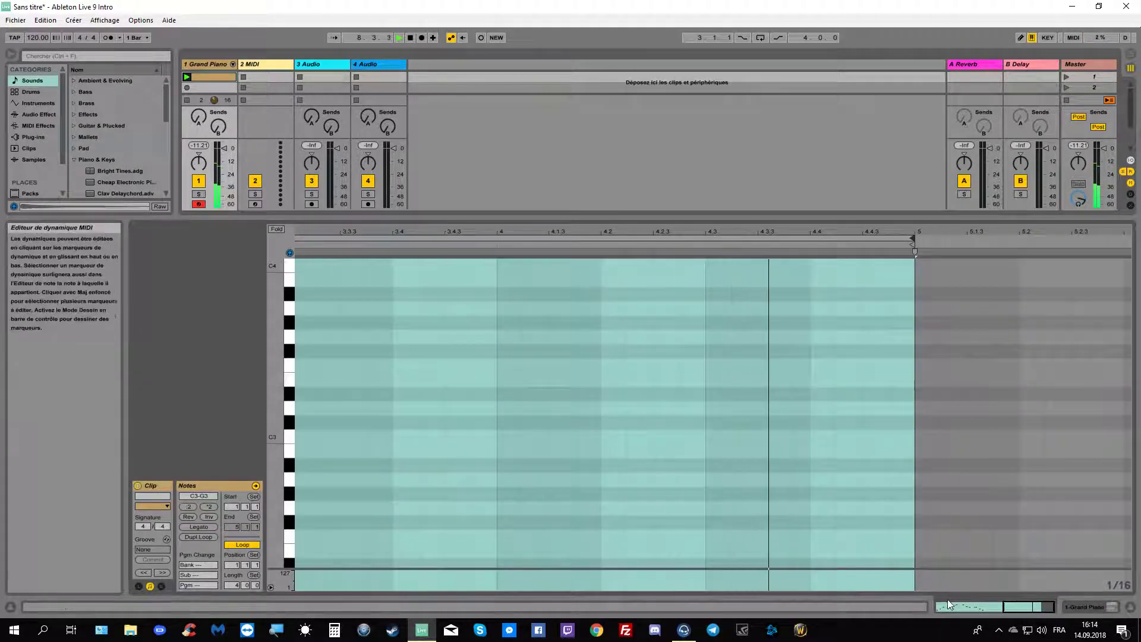
pyautogui.click(976, 609)
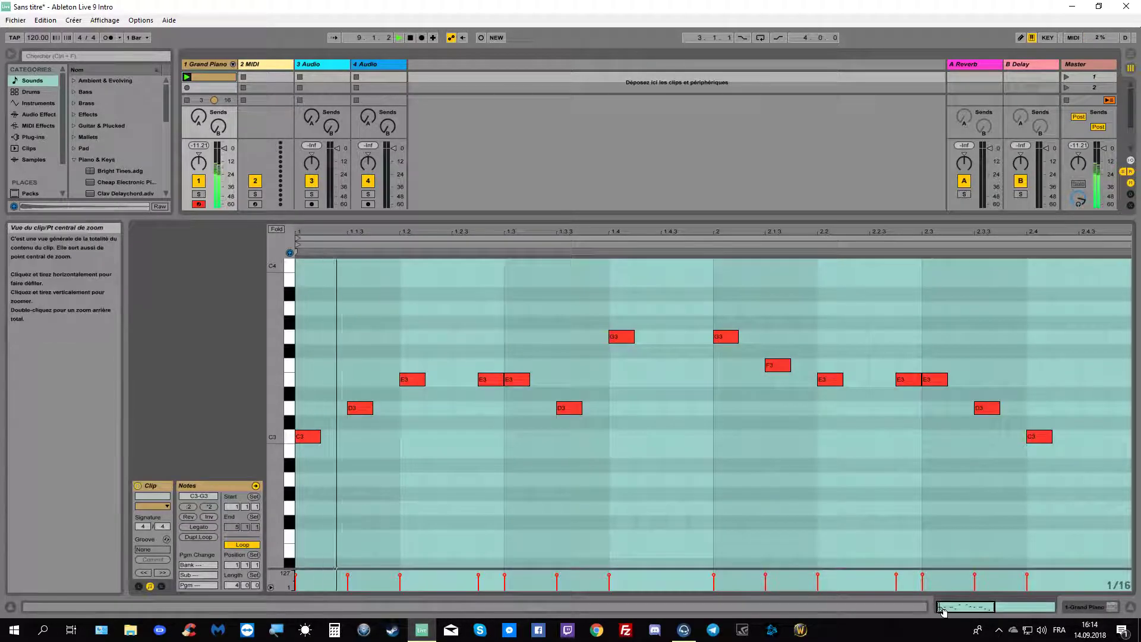
pyautogui.doubleClick(978, 607)
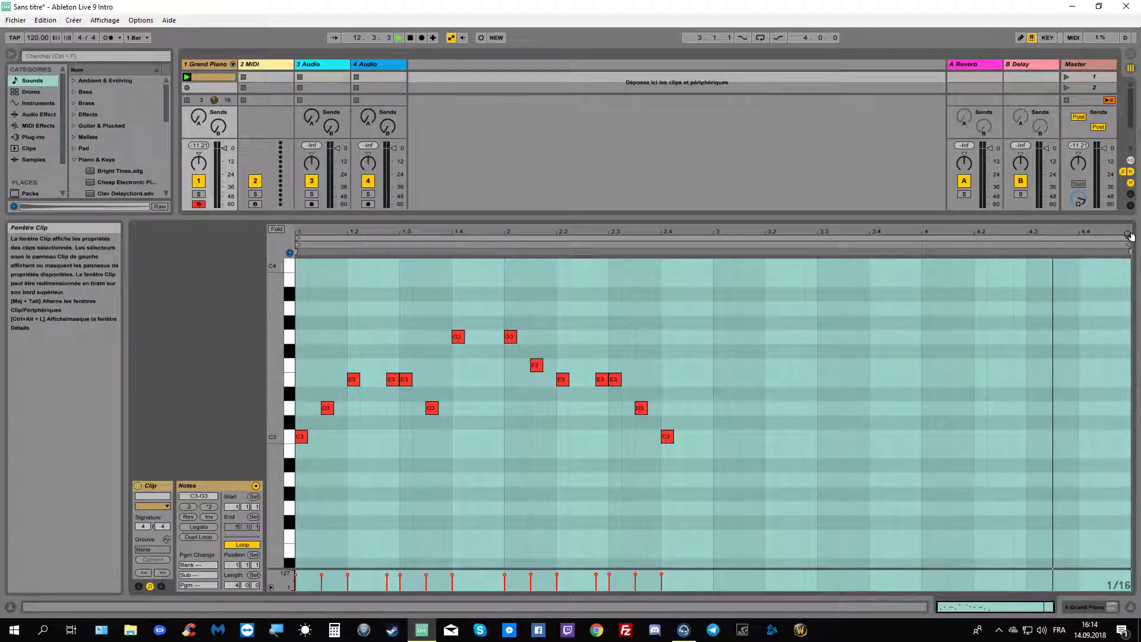
# Shorten the piano clip and its loop back to two bars, ending at 3.1.1.
pyautogui.moveTo(1126, 245)
pyautogui.mouseDown()
pyautogui.moveTo(739, 293)
pyautogui.moveTo(713, 313)
pyautogui.mouseUp()
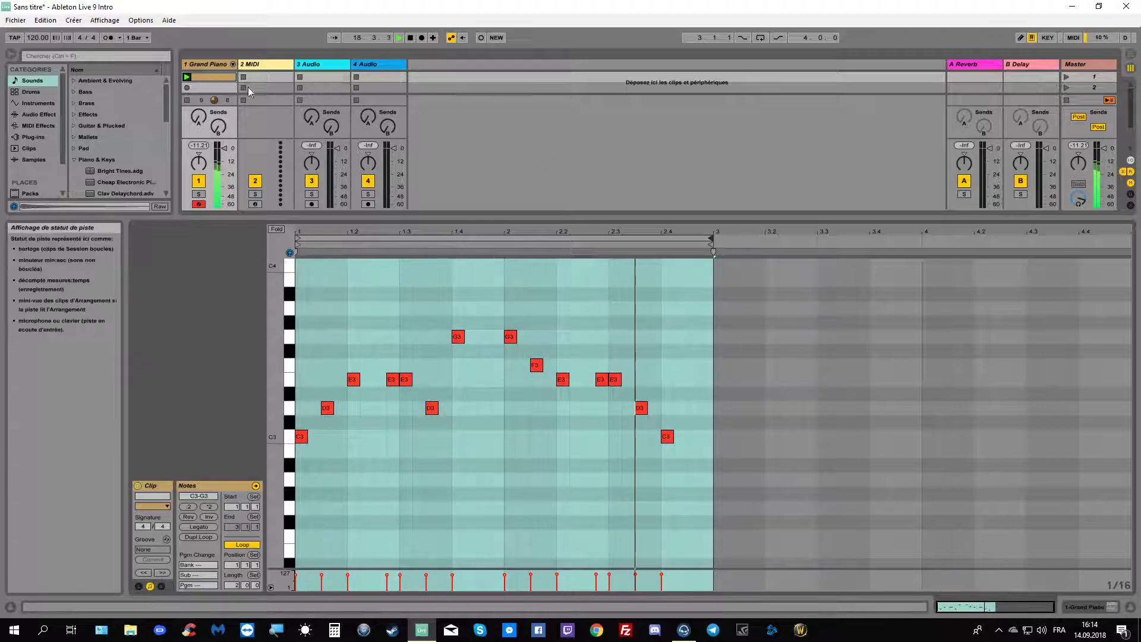
# Stop playback, select the 2 MIDI track and expand the Bass category of the Sounds library.
pyautogui.click(277, 66)
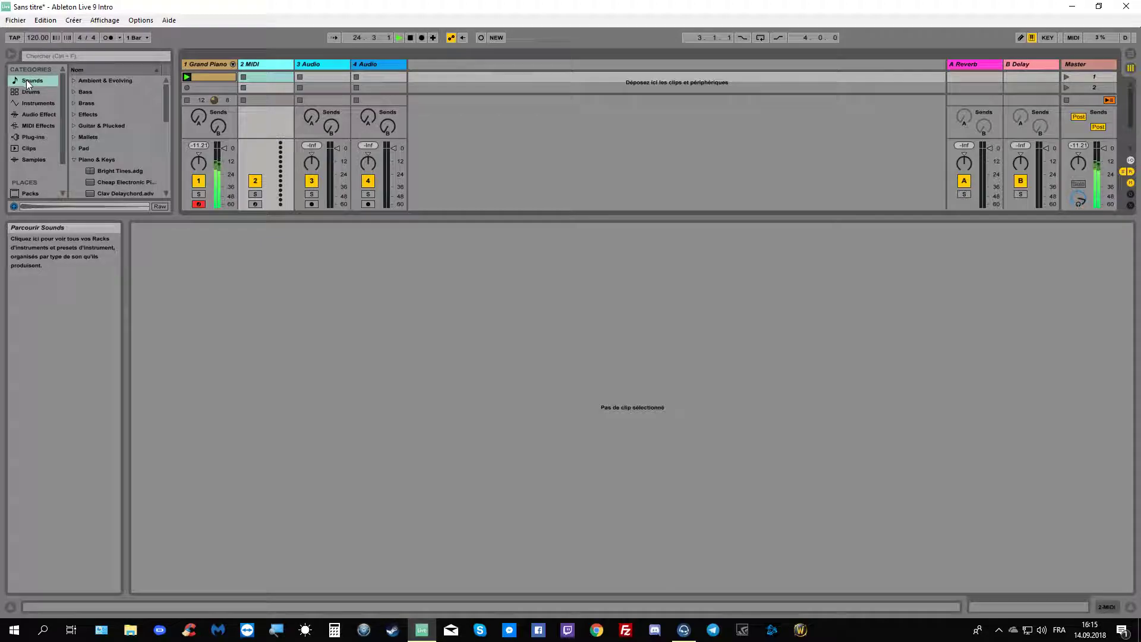
pyautogui.click(86, 92)
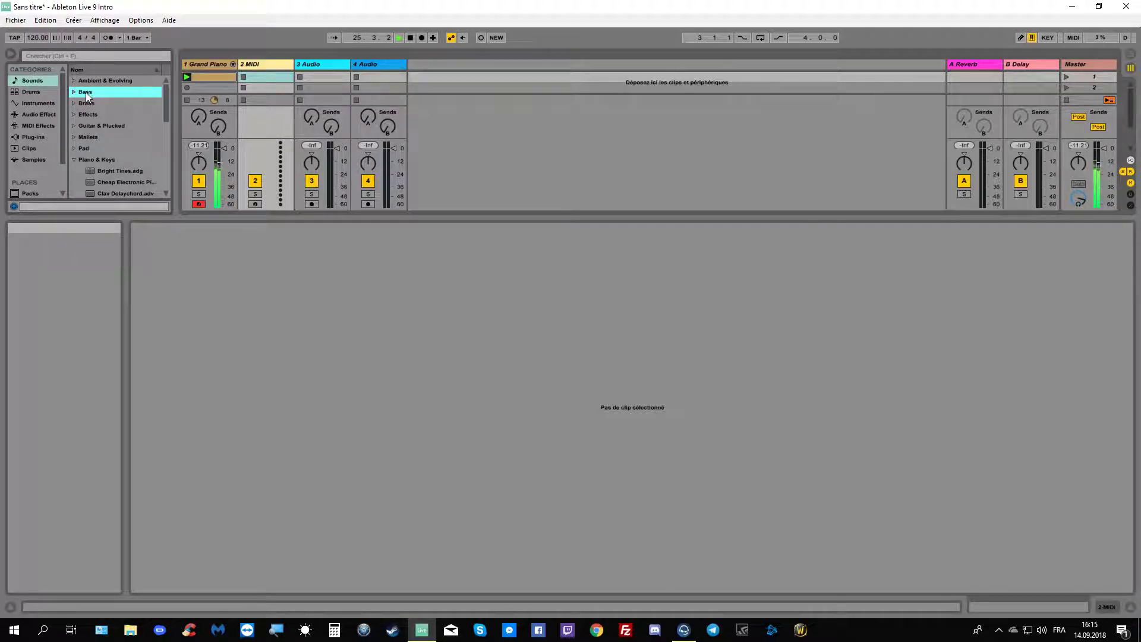
pyautogui.click(410, 37)
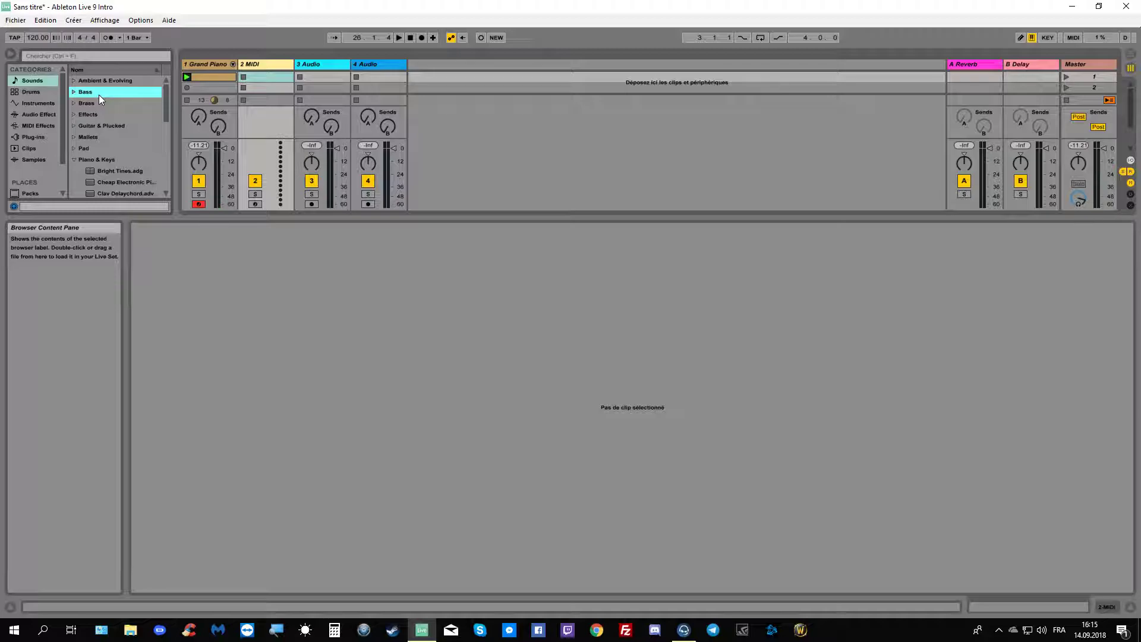
pyautogui.click(264, 64)
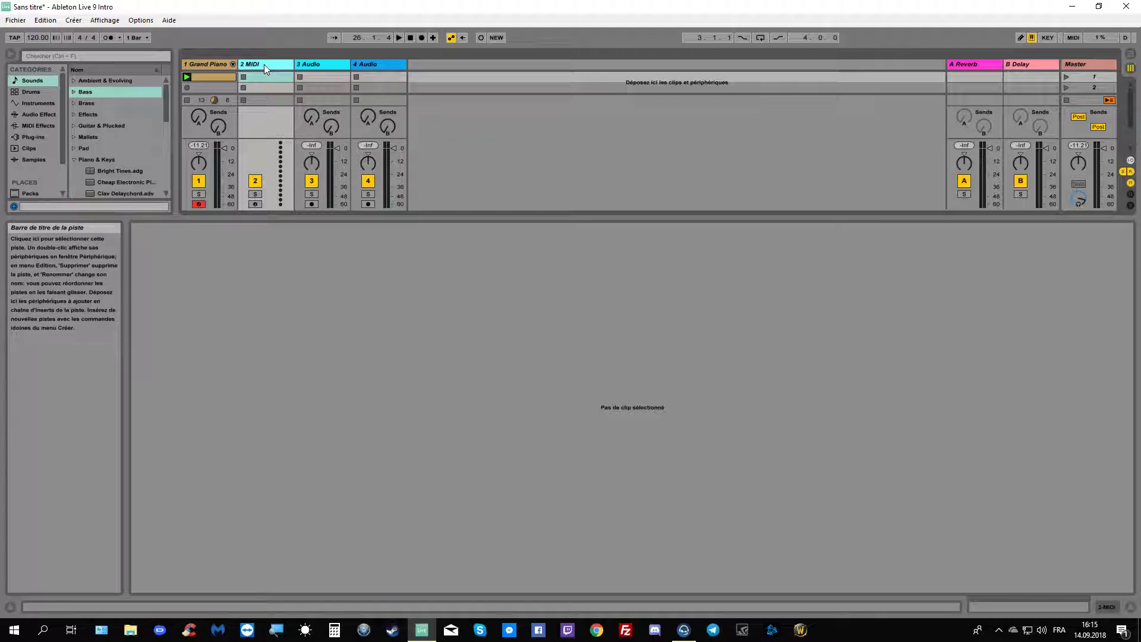
pyautogui.click(106, 93)
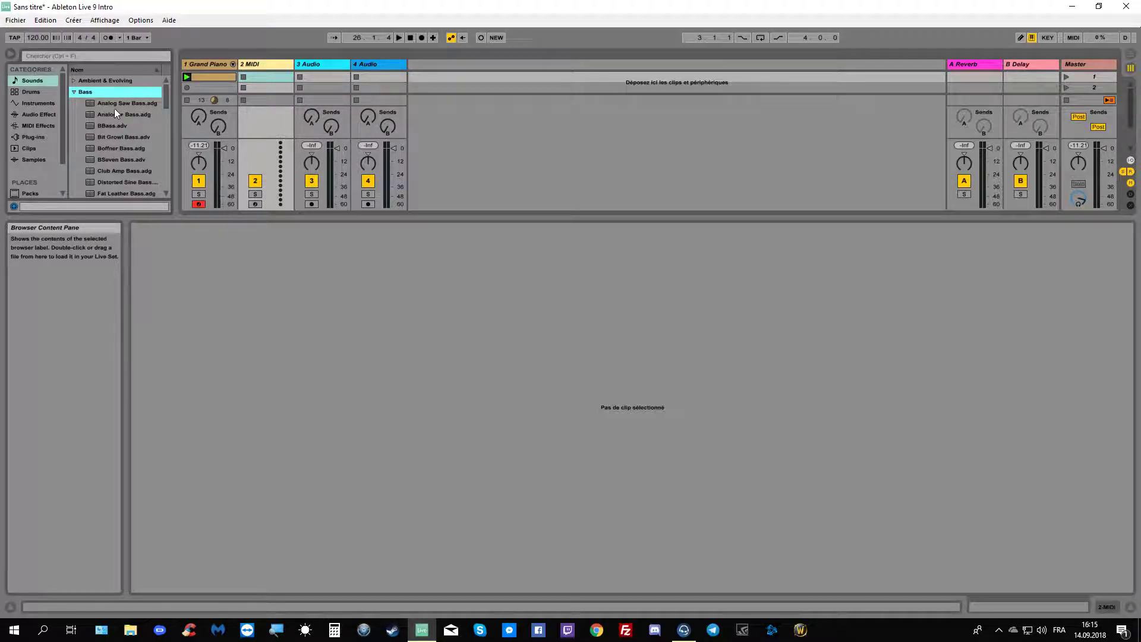
# Preview bass presets from Analog Saw Bass through Fat Leather Bass, plus Piano Bass, to compare their sounds.
pyautogui.click(113, 108)
pyautogui.click(111, 112)
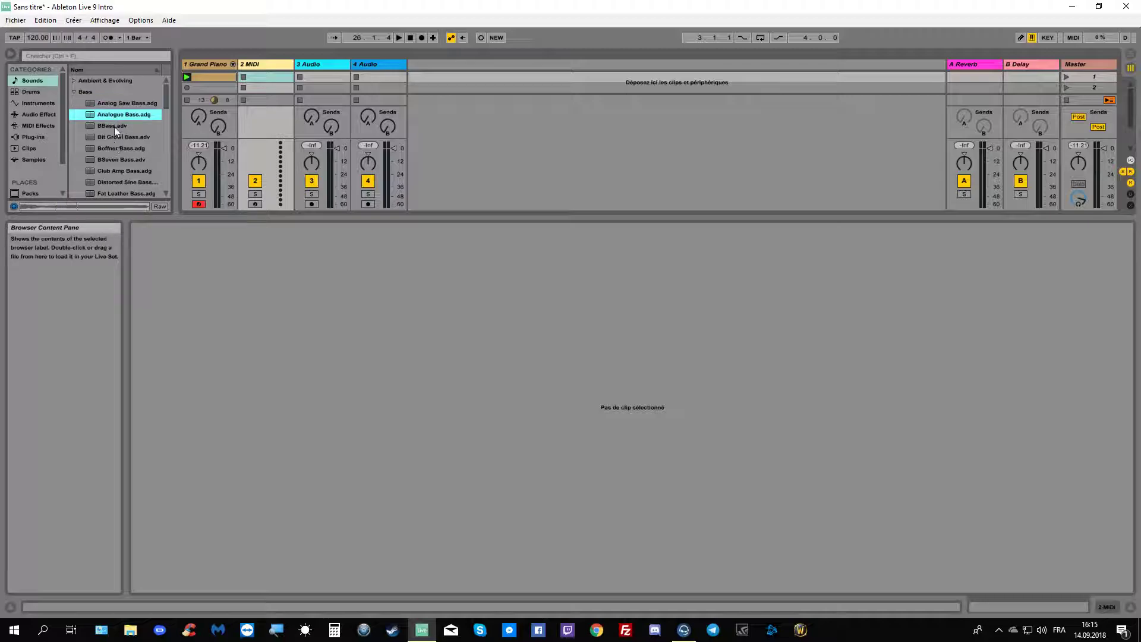
pyautogui.click(115, 138)
pyautogui.click(114, 149)
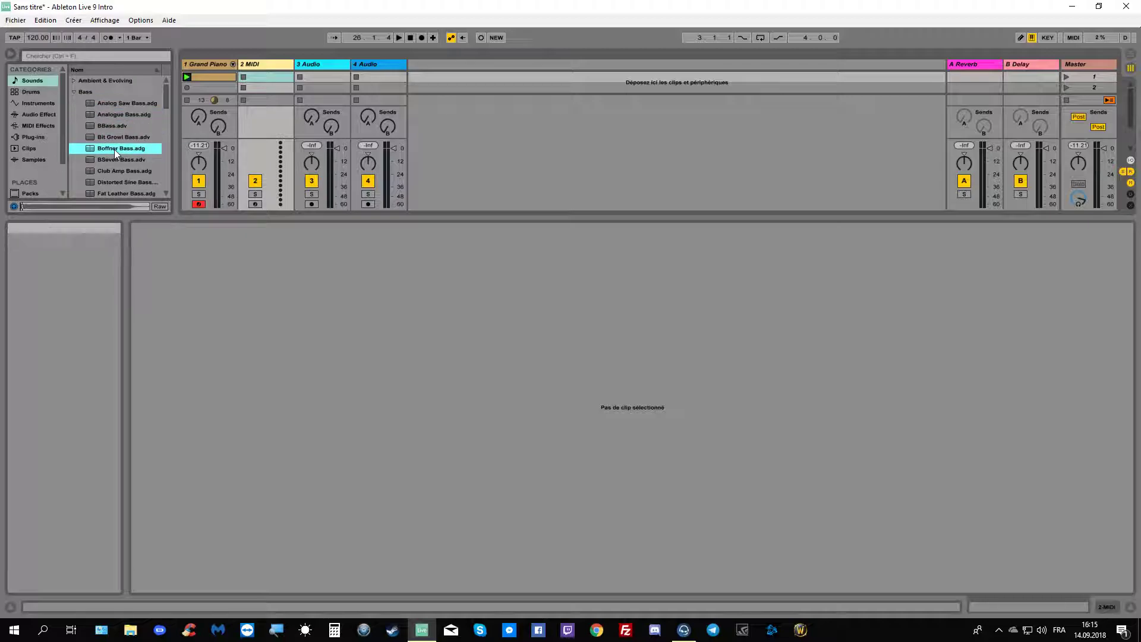
pyautogui.click(110, 161)
pyautogui.click(112, 170)
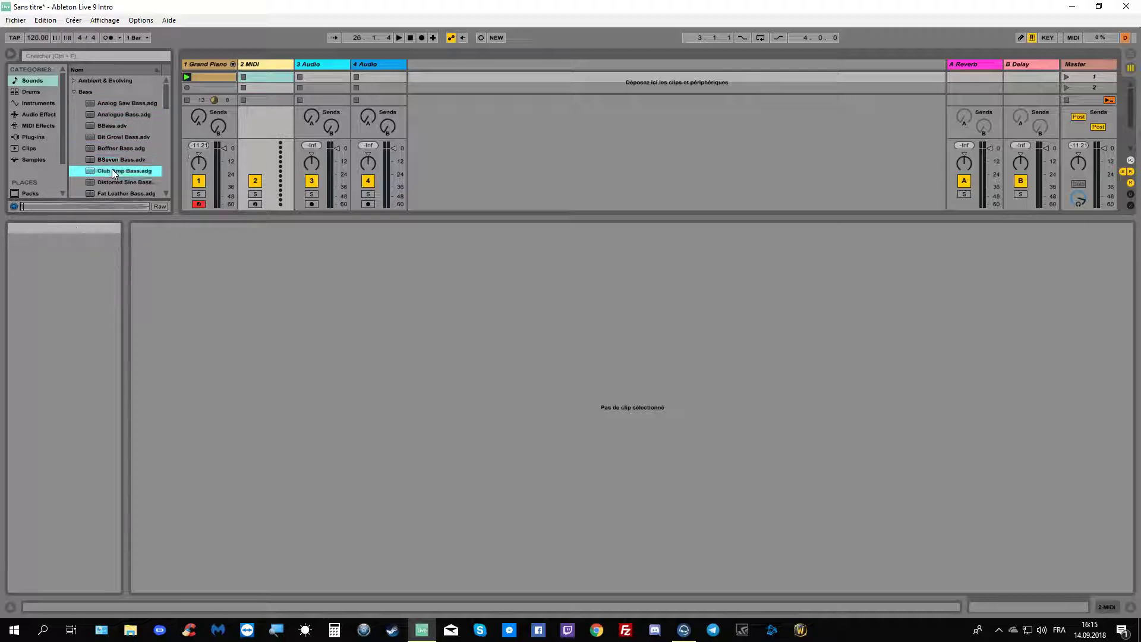
pyautogui.click(113, 182)
pyautogui.scroll(-1, 116, 170)
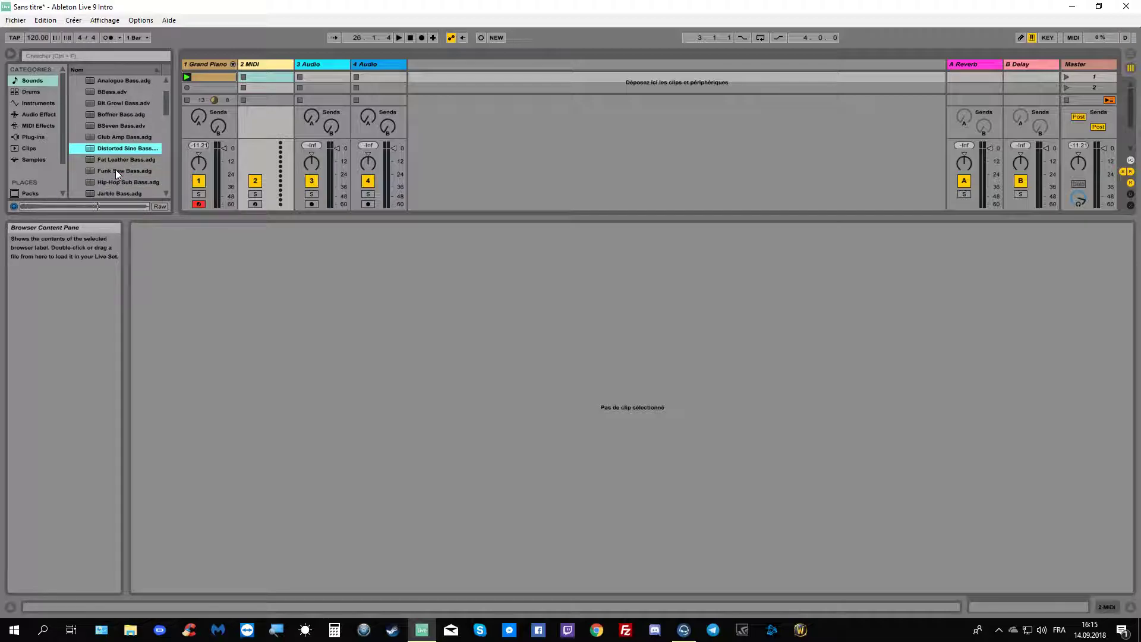
pyautogui.click(115, 172)
pyautogui.click(113, 160)
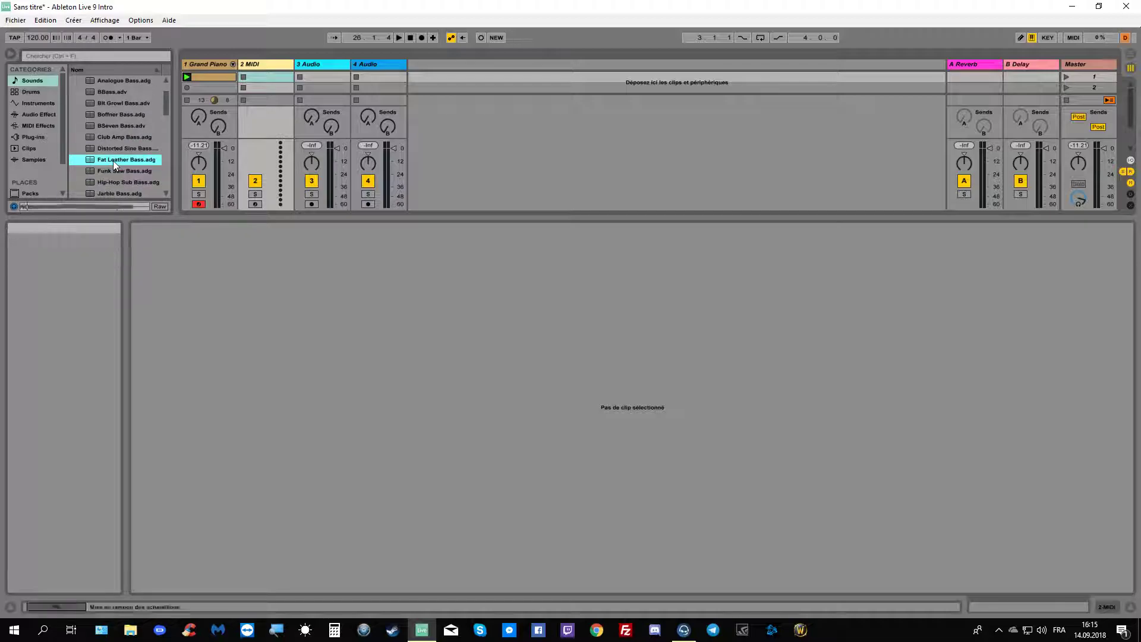
pyautogui.scroll(-2, 116, 166)
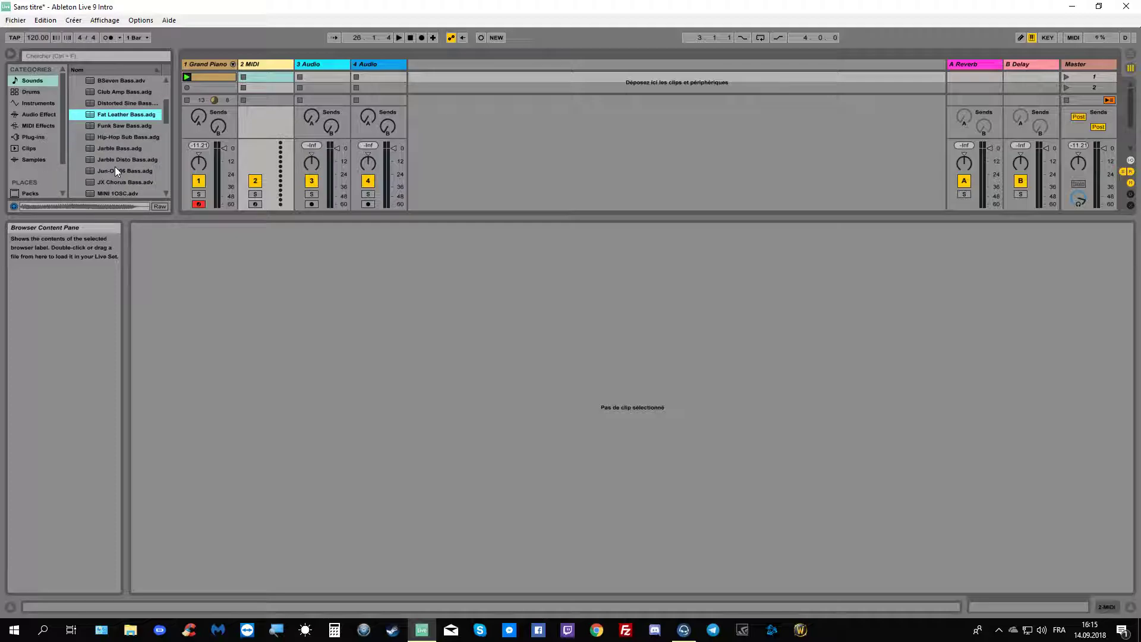
pyautogui.scroll(-4, 115, 167)
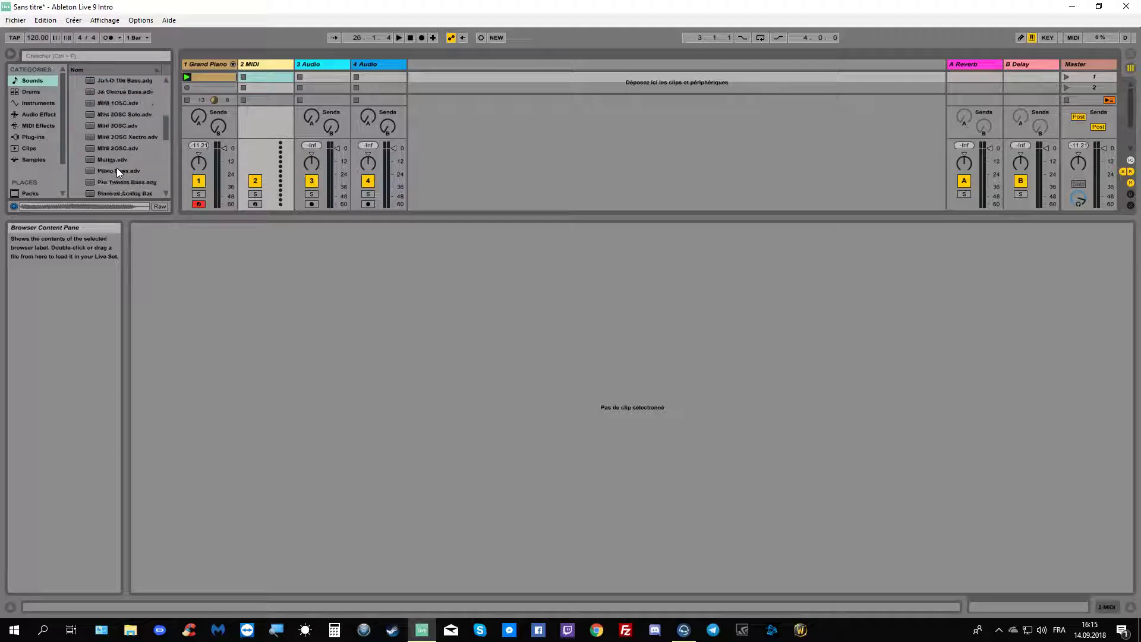
pyautogui.scroll(-1, 116, 169)
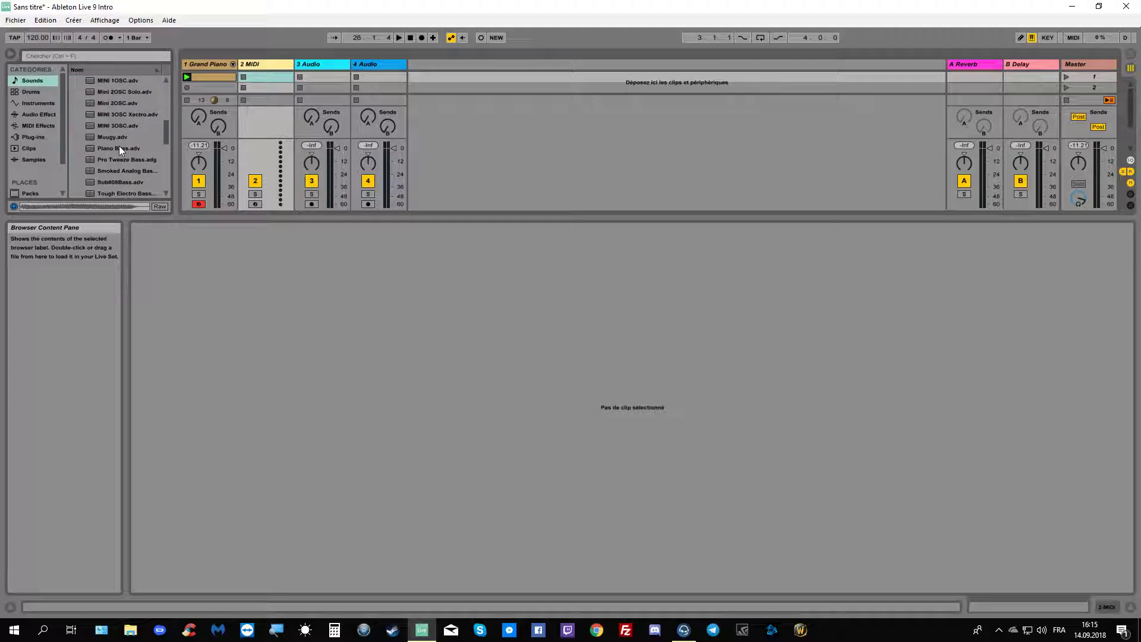
pyautogui.click(119, 148)
# Preview the presets from Analog Saw Bass to Boffner Bass again and load Boffner Bass onto the 2 MIDI track.
pyautogui.scroll(2, 118, 146)
pyautogui.scroll(7, 118, 142)
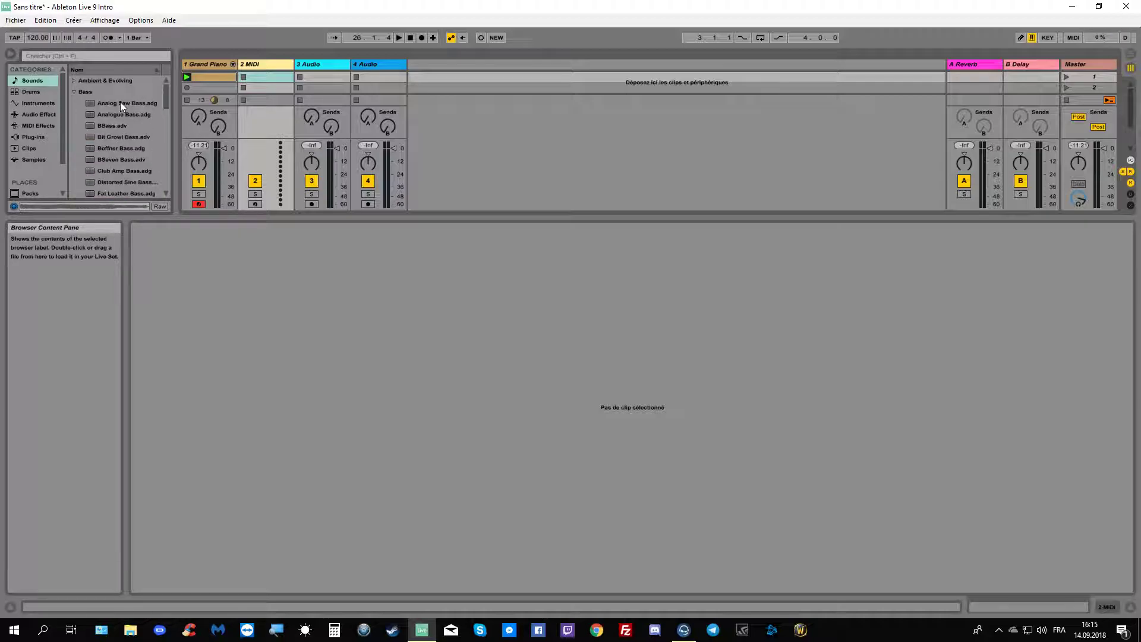
pyautogui.click(120, 104)
pyautogui.click(115, 115)
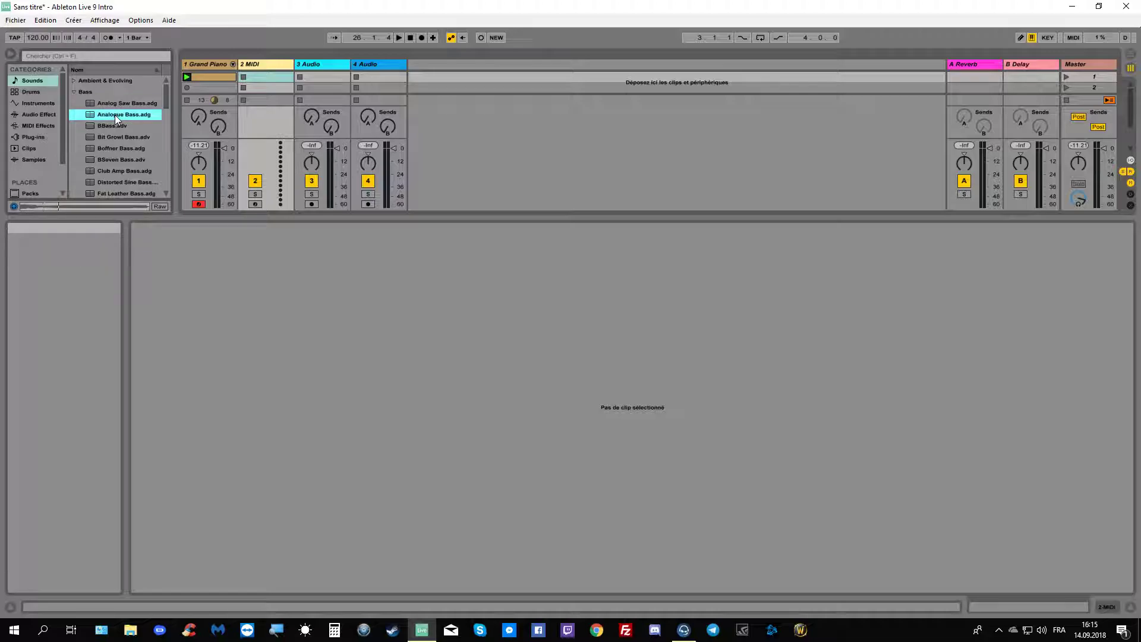
pyautogui.click(111, 125)
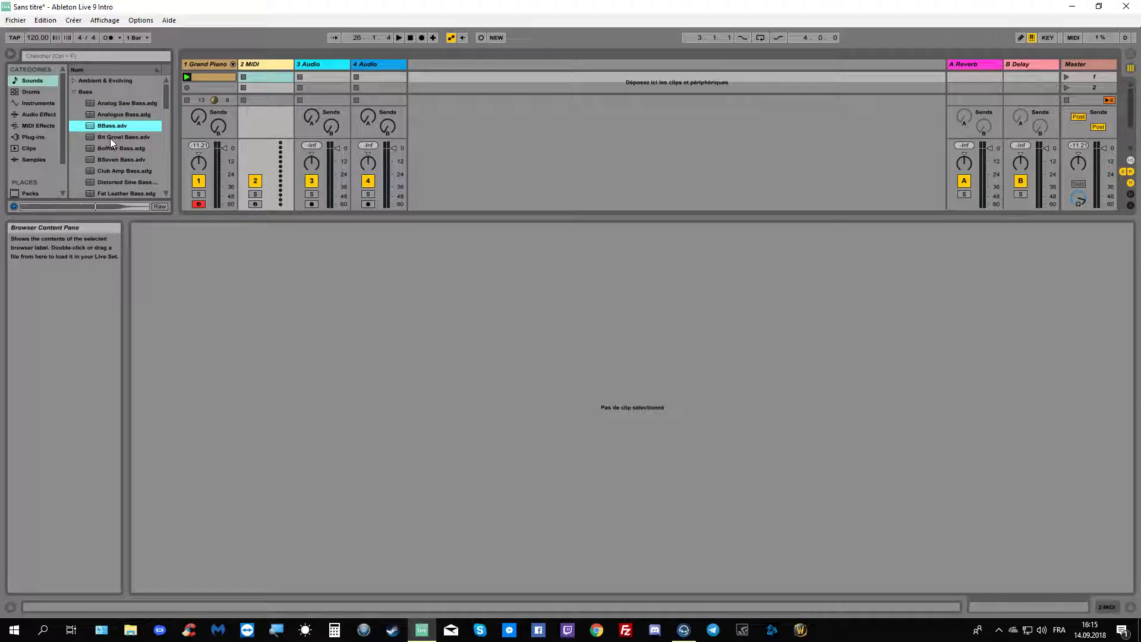
pyautogui.click(109, 138)
pyautogui.click(112, 148)
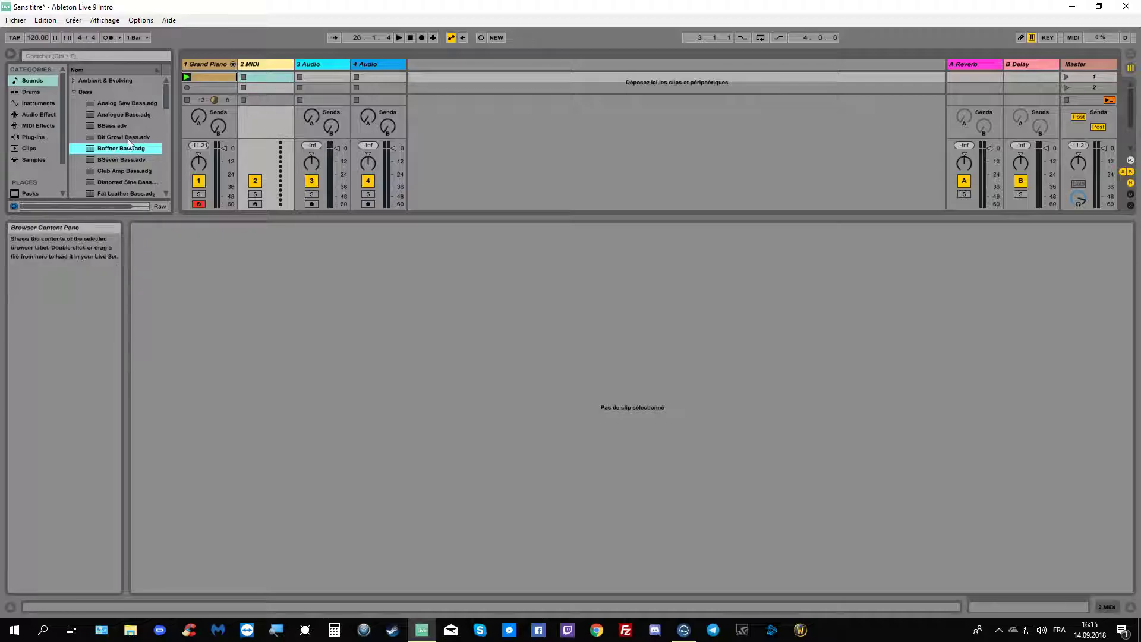
pyautogui.doubleClick(116, 149)
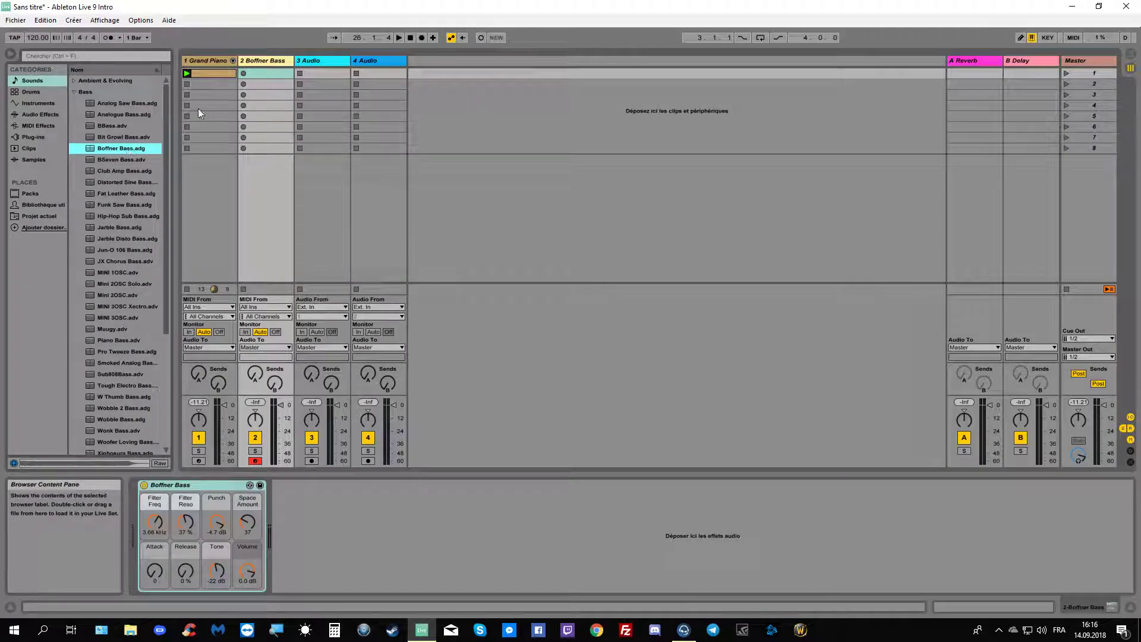
# Create a MIDI clip in the Boffner Bass track's first slot and add a sixteenth note C2 at 1.1.1.
pyautogui.doubleClick(260, 72)
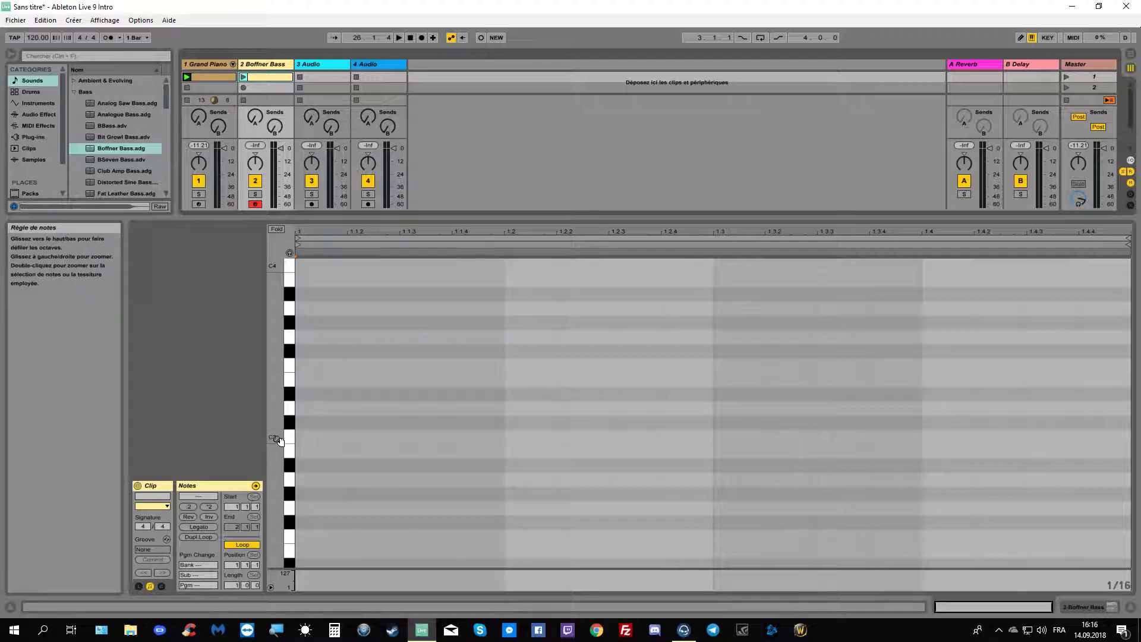
pyautogui.scroll(-2, 319, 437)
pyautogui.scroll(-5, 319, 437)
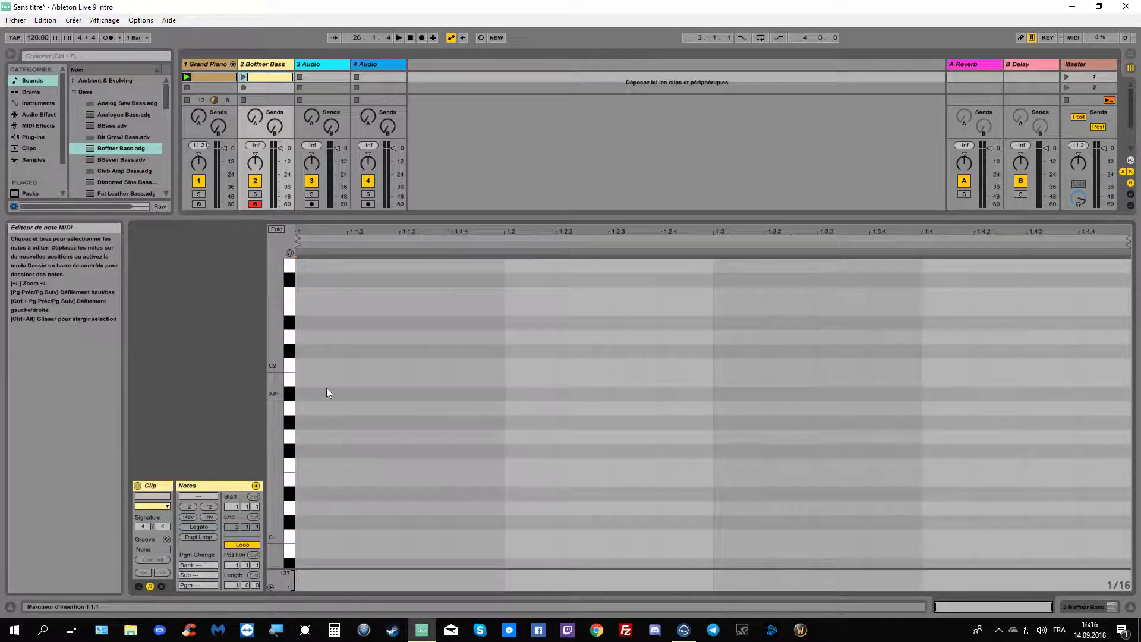
pyautogui.doubleClick(315, 370)
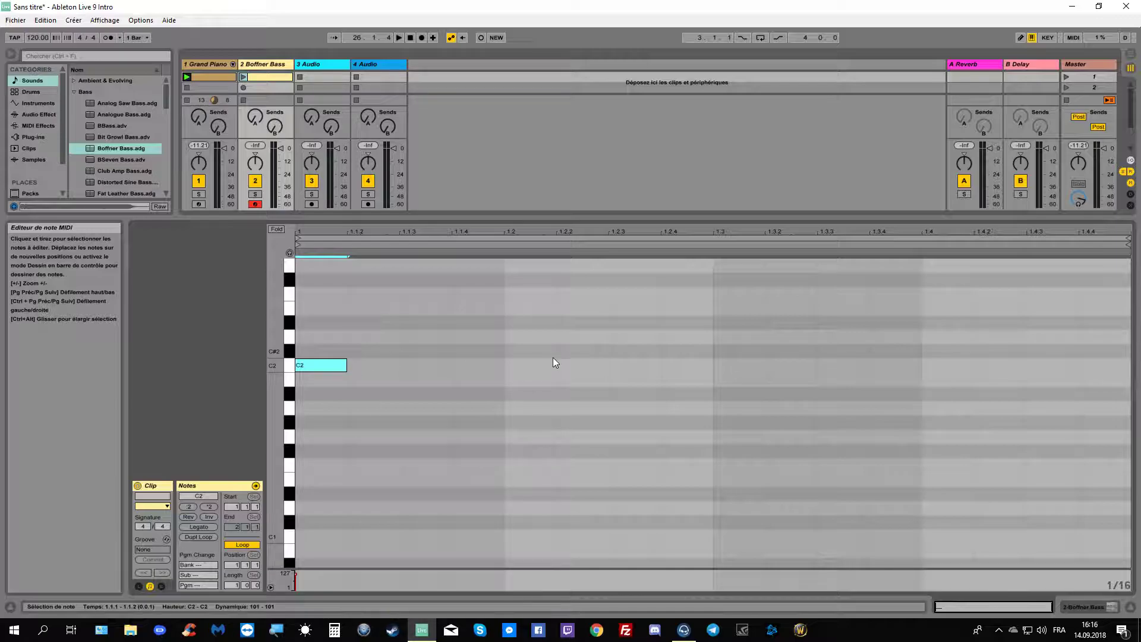
# Add sixteenth notes C2 at 1.2.3 and G1 at 1.4 to the bass clip, leaving no note at 1.2.
pyautogui.doubleClick(523, 369)
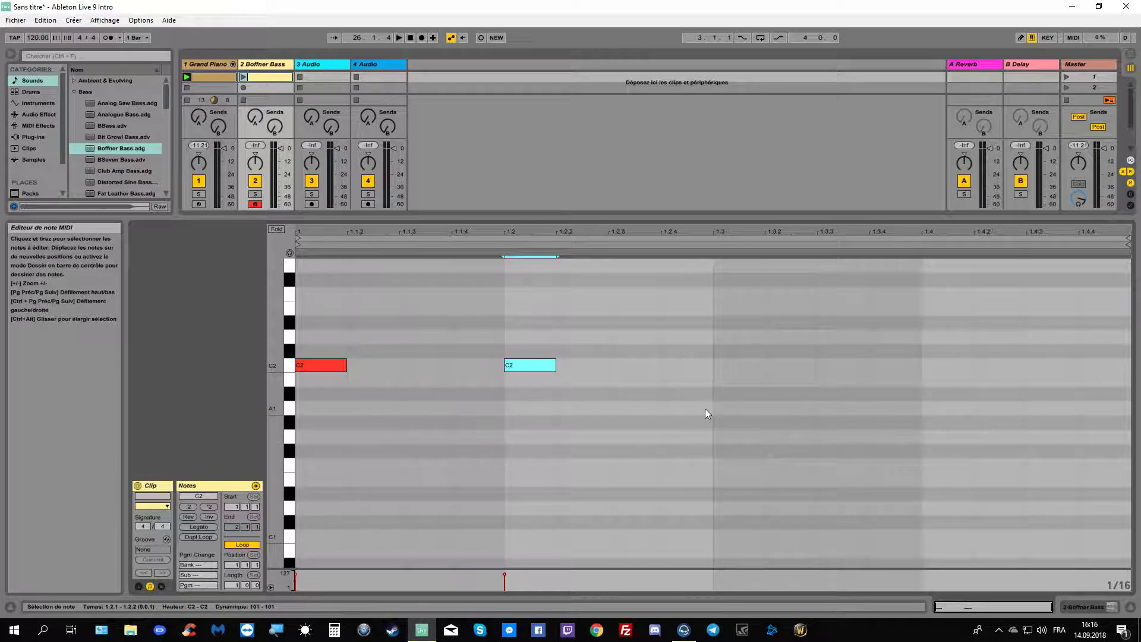
pyautogui.doubleClick(544, 371)
pyautogui.click(614, 369)
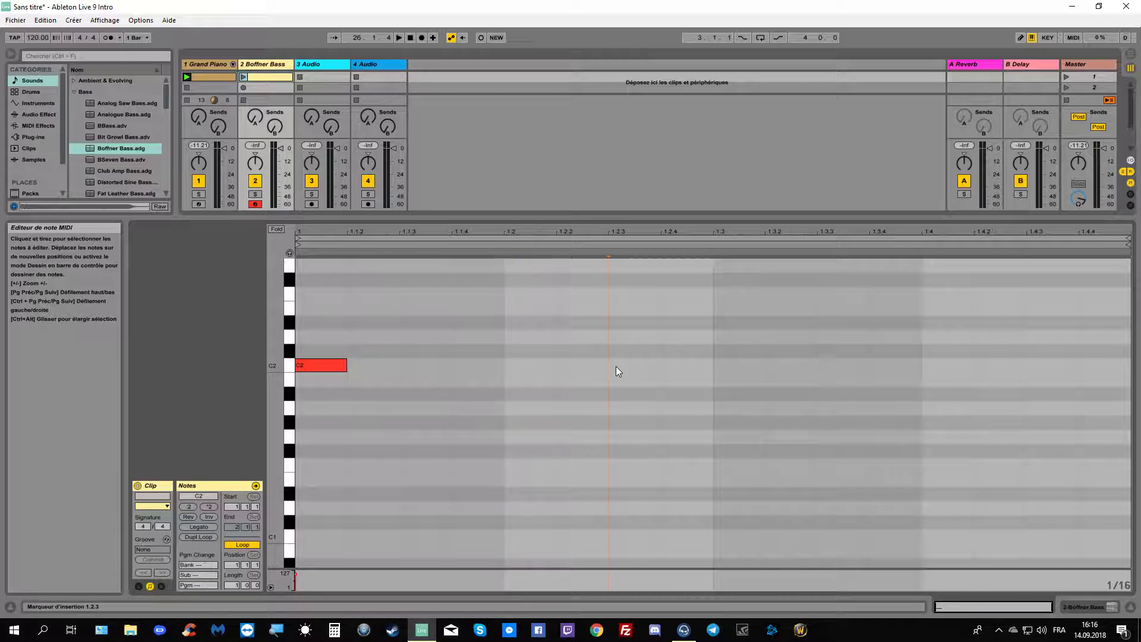
pyautogui.doubleClick(616, 367)
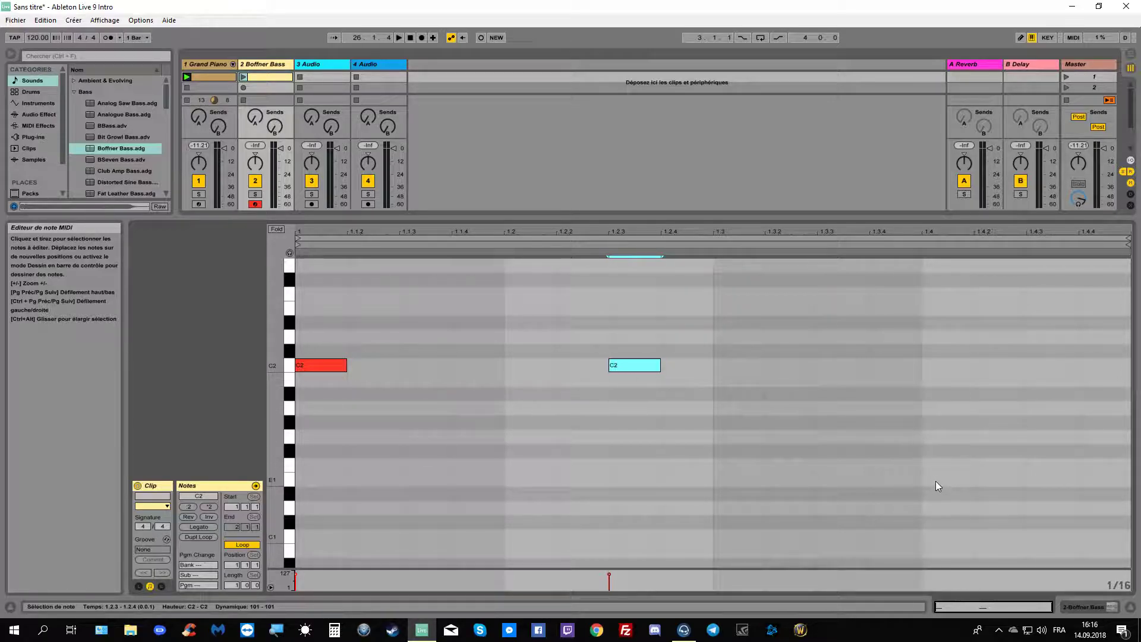
pyautogui.doubleClick(939, 437)
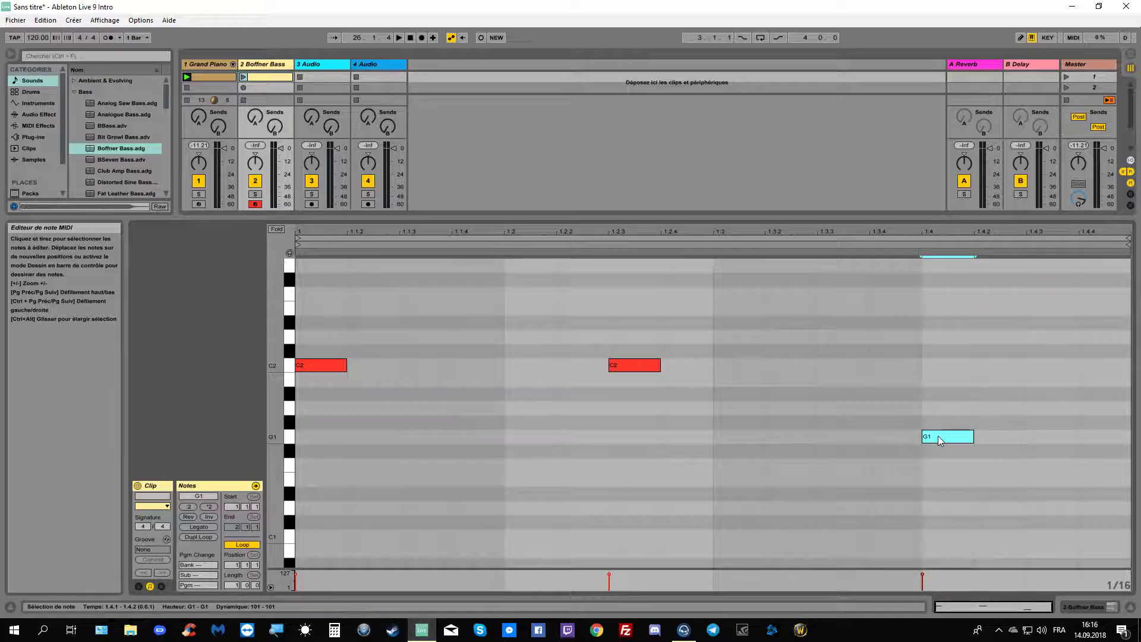
# Extend the bass clip and its loop to two bars, ending at 3.1.1, and fit the whole clip in the note editor.
pyautogui.moveTo(1123, 241); pyautogui.dragTo(1136, 315)
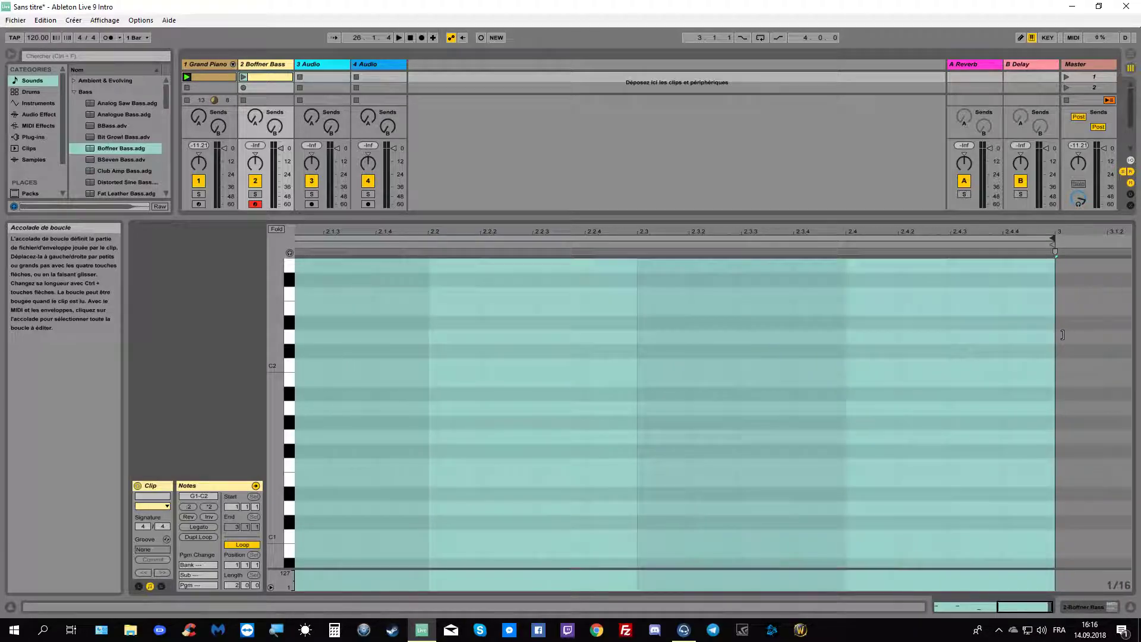
pyautogui.click(966, 606)
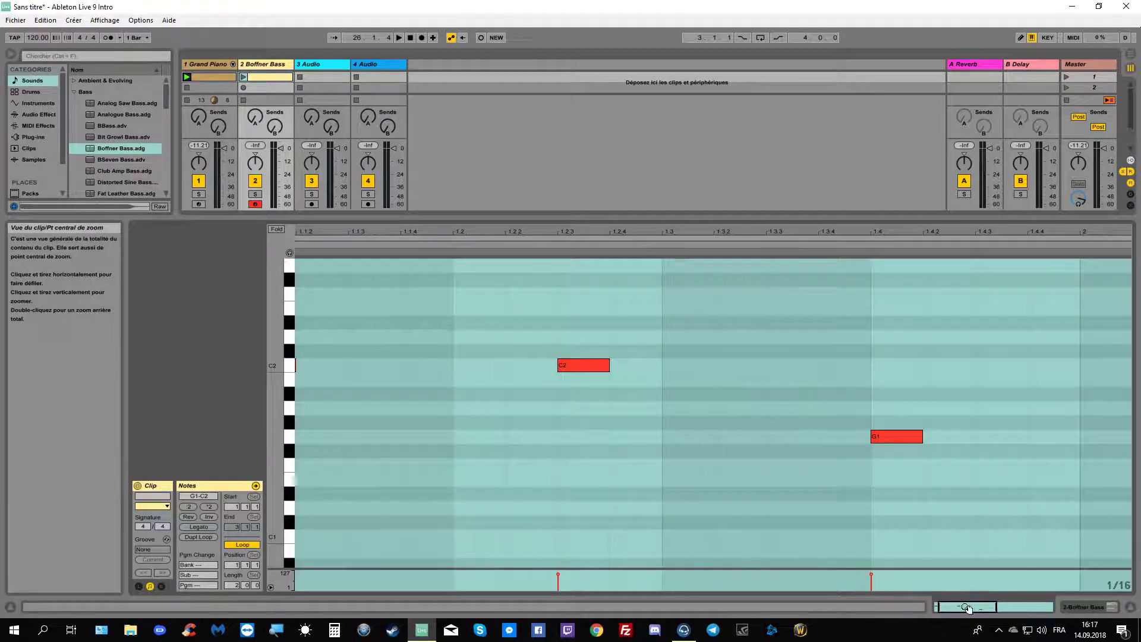
pyautogui.doubleClick(966, 606)
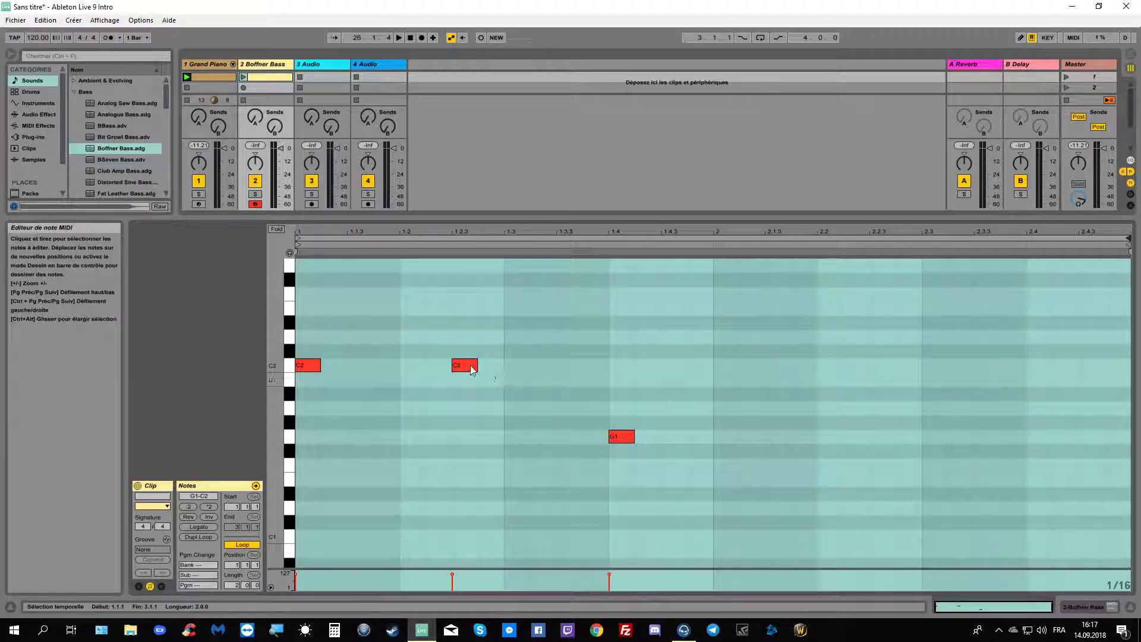
# Add second-bar bass notes A1 at 2.1, A1 at 2.2.3 and G1 at 2.4.
pyautogui.click(729, 410)
pyautogui.doubleClick(729, 409)
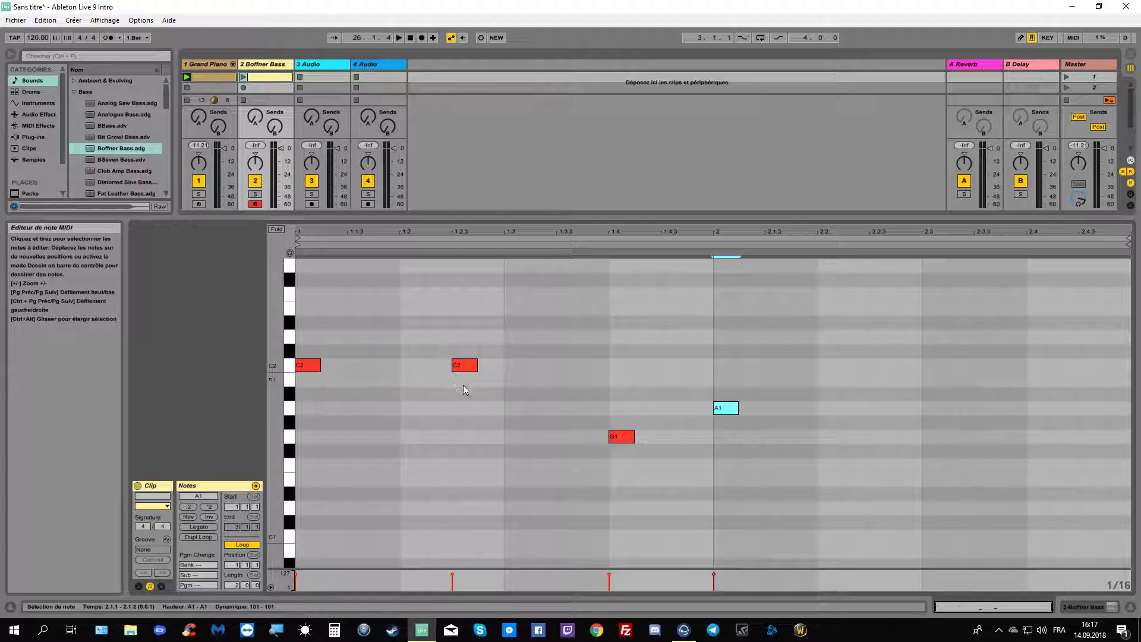
pyautogui.doubleClick(882, 409)
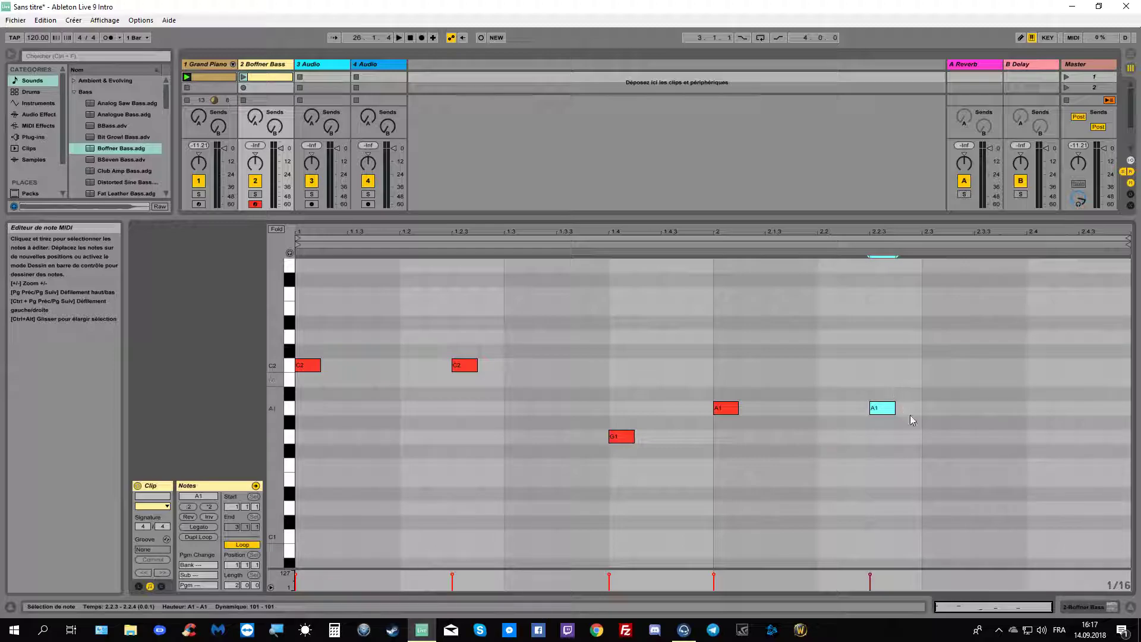
pyautogui.click(1034, 445)
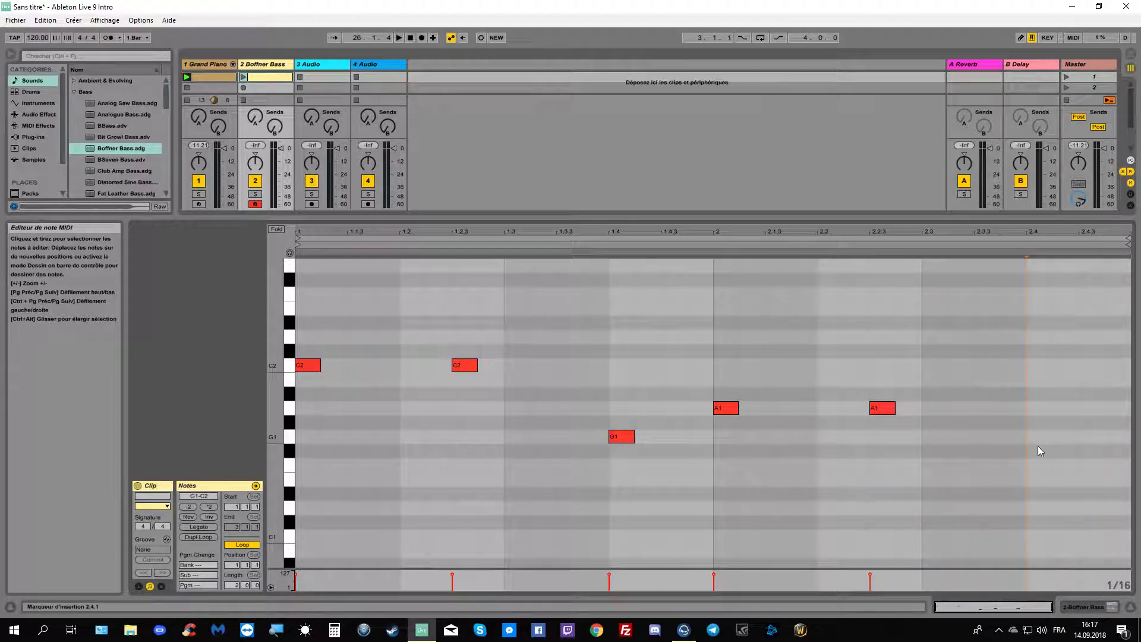
pyautogui.doubleClick(1031, 440)
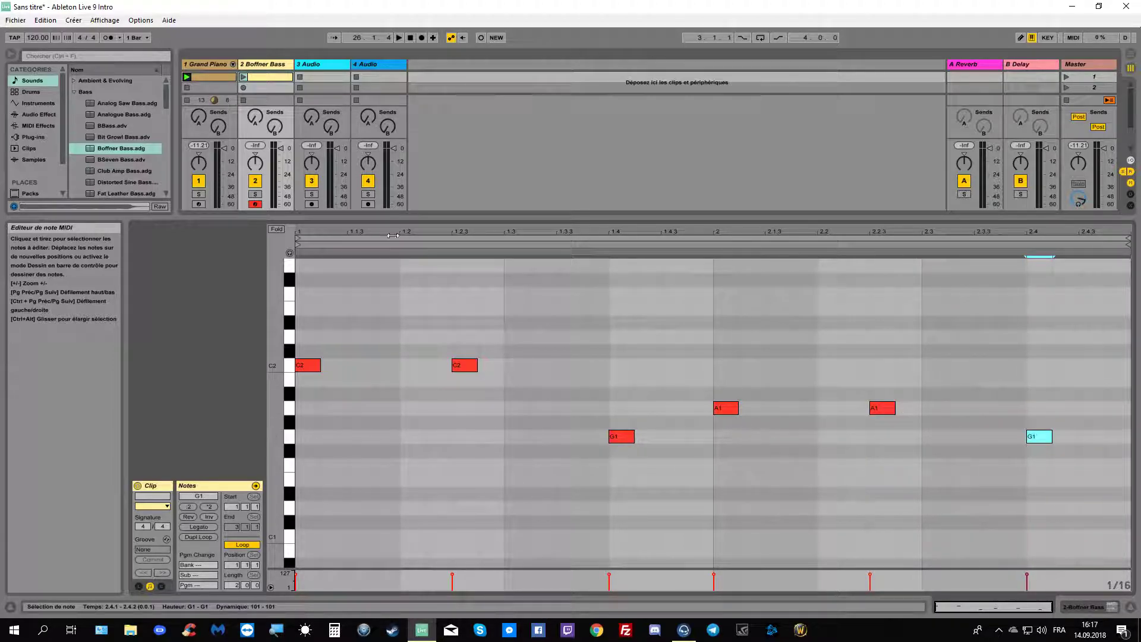
# Launch the bass clip to listen to it together with the piano melody.
pyautogui.click(241, 76)
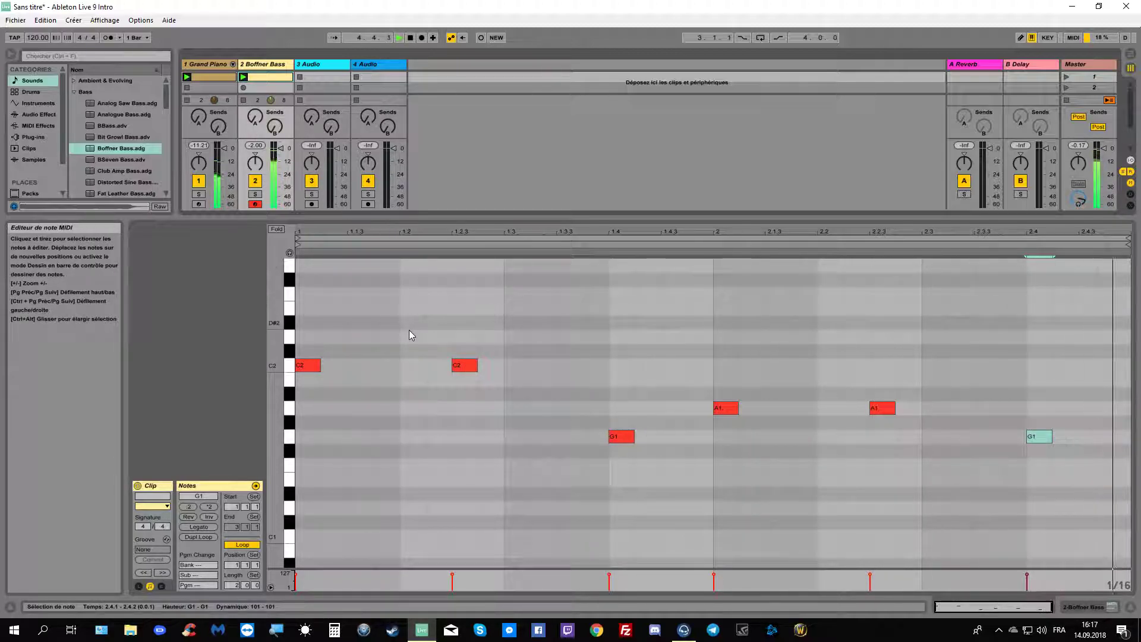
pyautogui.click(757, 331)
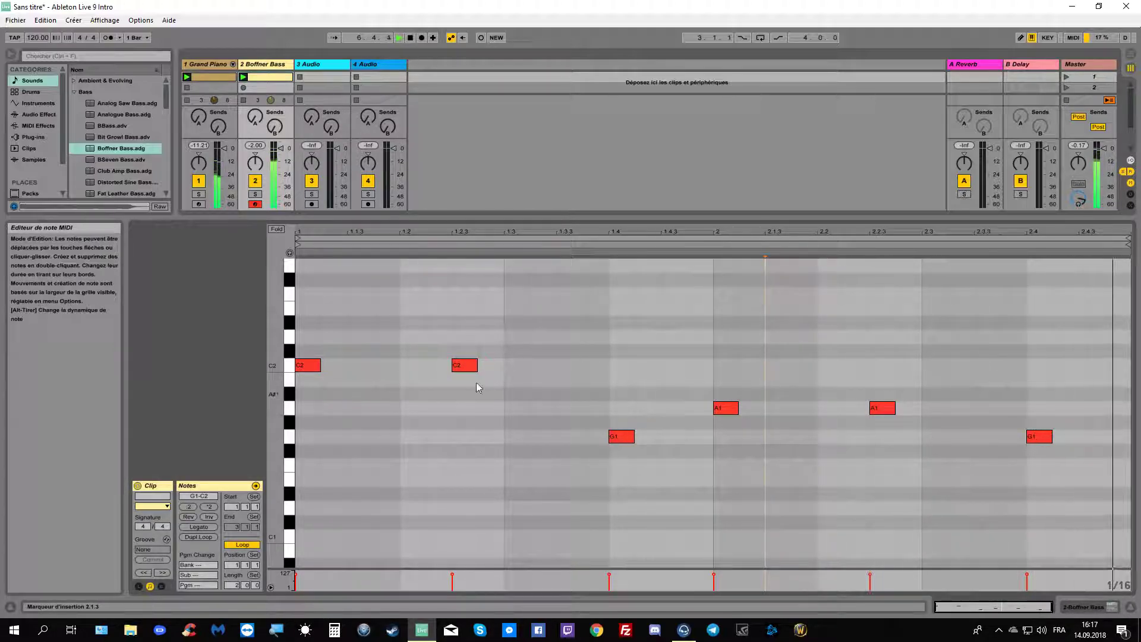
# Lengthen the C2 and A1 notes of the bass clip to one beat each and both G1 notes to an eighth.
pyautogui.moveTo(319, 365); pyautogui.dragTo(400, 365)
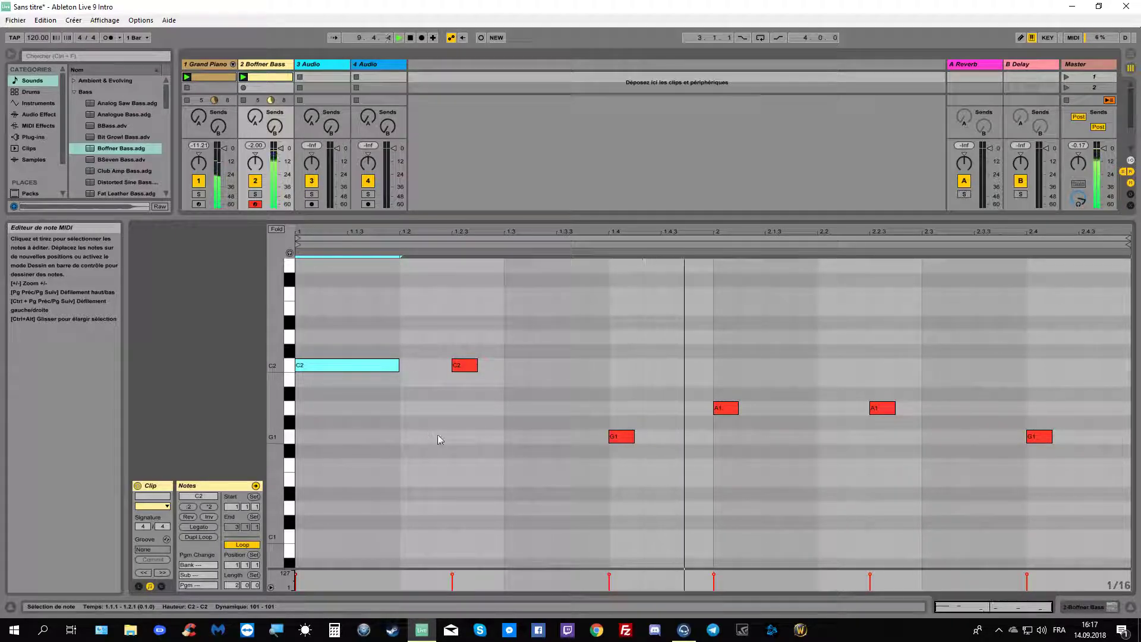
pyautogui.moveTo(736, 408); pyautogui.dragTo(817, 408)
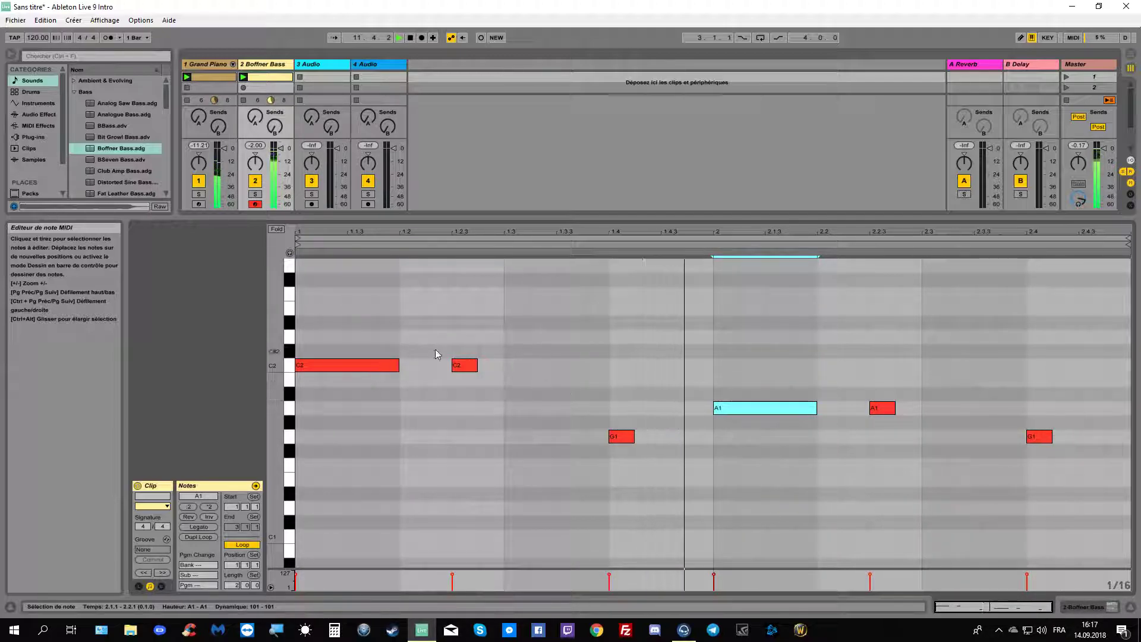
pyautogui.moveTo(476, 365); pyautogui.dragTo(504, 365)
pyautogui.moveTo(634, 436); pyautogui.dragTo(661, 437)
pyautogui.moveTo(894, 408); pyautogui.dragTo(922, 408)
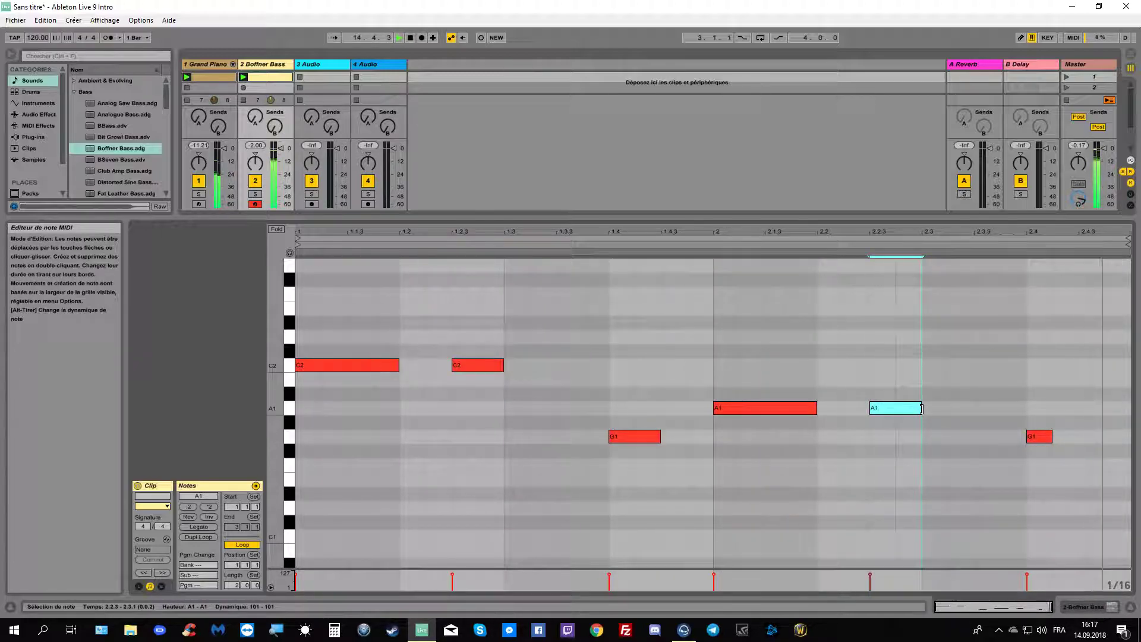
pyautogui.click(1053, 436)
pyautogui.moveTo(1056, 436)
pyautogui.mouseDown()
pyautogui.moveTo(1103, 437)
pyautogui.moveTo(1078, 437)
pyautogui.mouseUp()
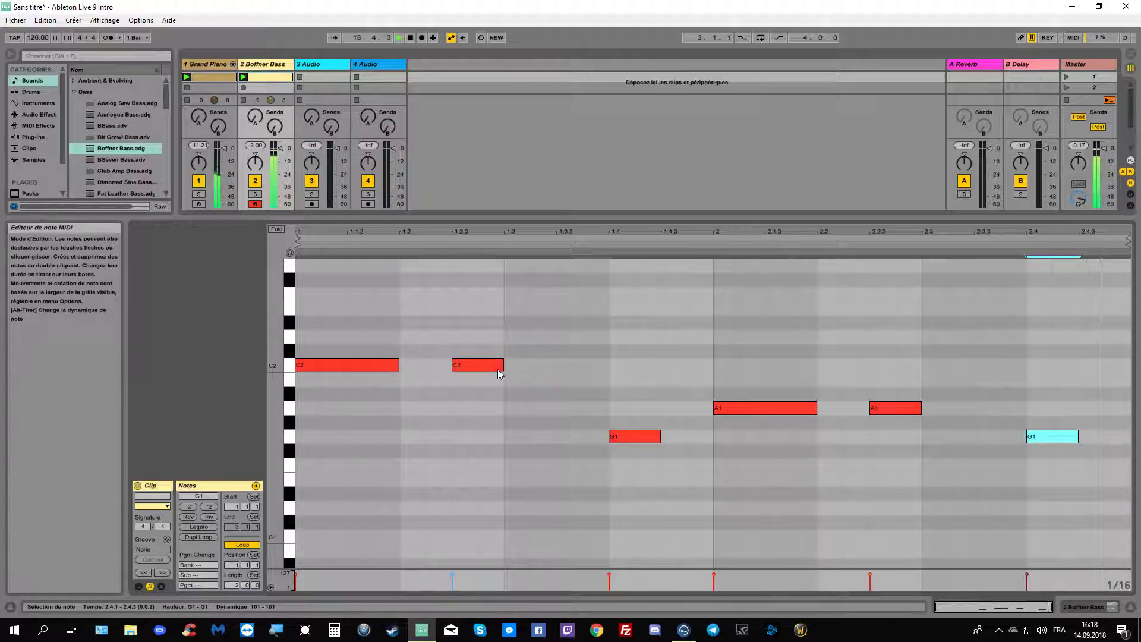
pyautogui.moveTo(503, 368); pyautogui.dragTo(546, 366)
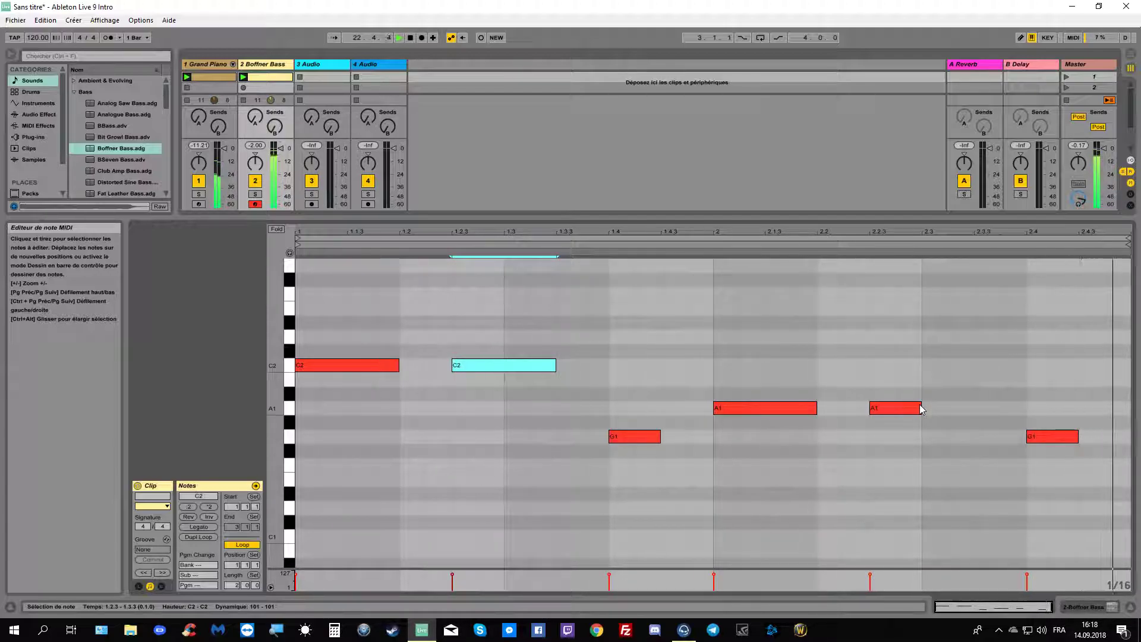
pyautogui.moveTo(922, 410); pyautogui.dragTo(962, 402)
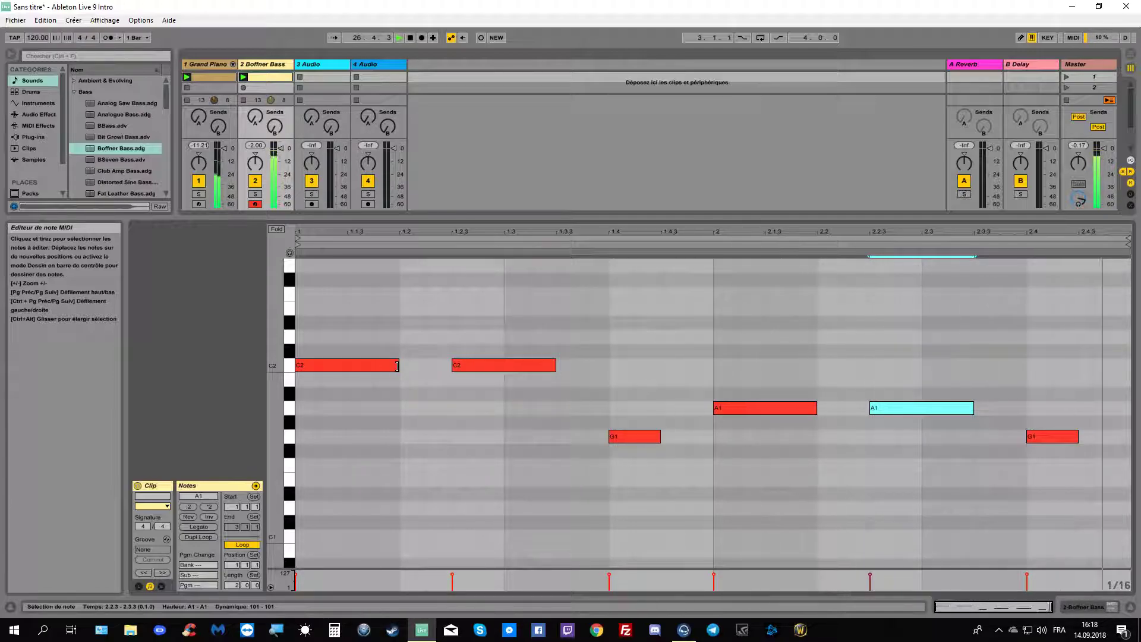
# Shorten all six notes of the bass clip back to sixteenths.
pyautogui.moveTo(397, 365); pyautogui.dragTo(321, 365)
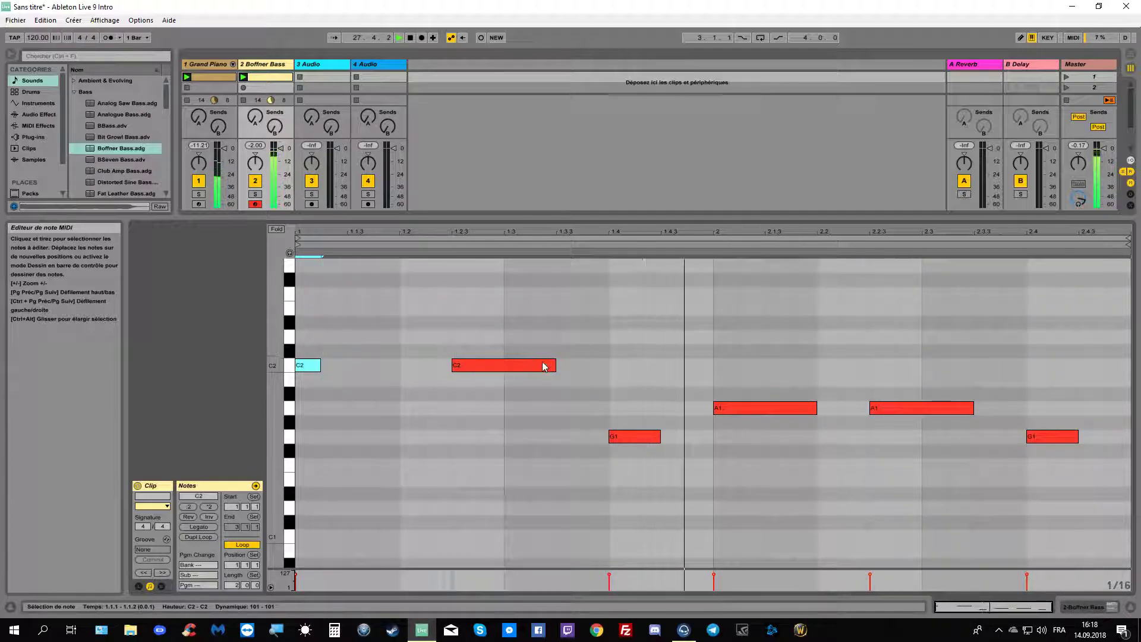
pyautogui.moveTo(553, 365); pyautogui.dragTo(504, 365)
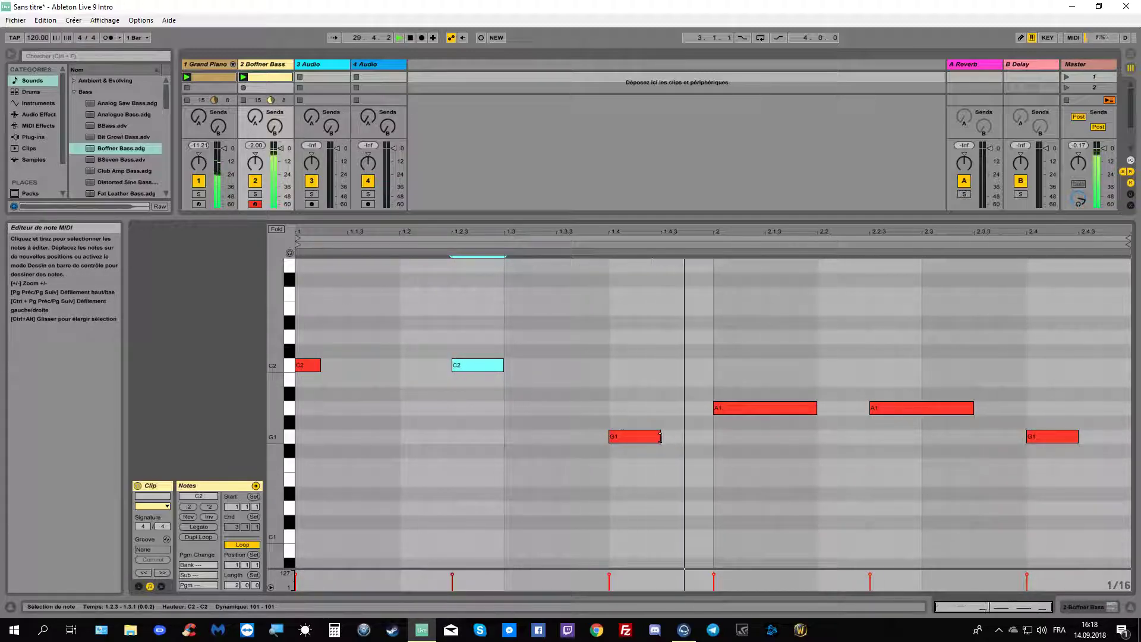
pyautogui.moveTo(660, 437); pyautogui.dragTo(635, 437)
pyautogui.click(816, 409)
pyautogui.moveTo(816, 409); pyautogui.dragTo(739, 409)
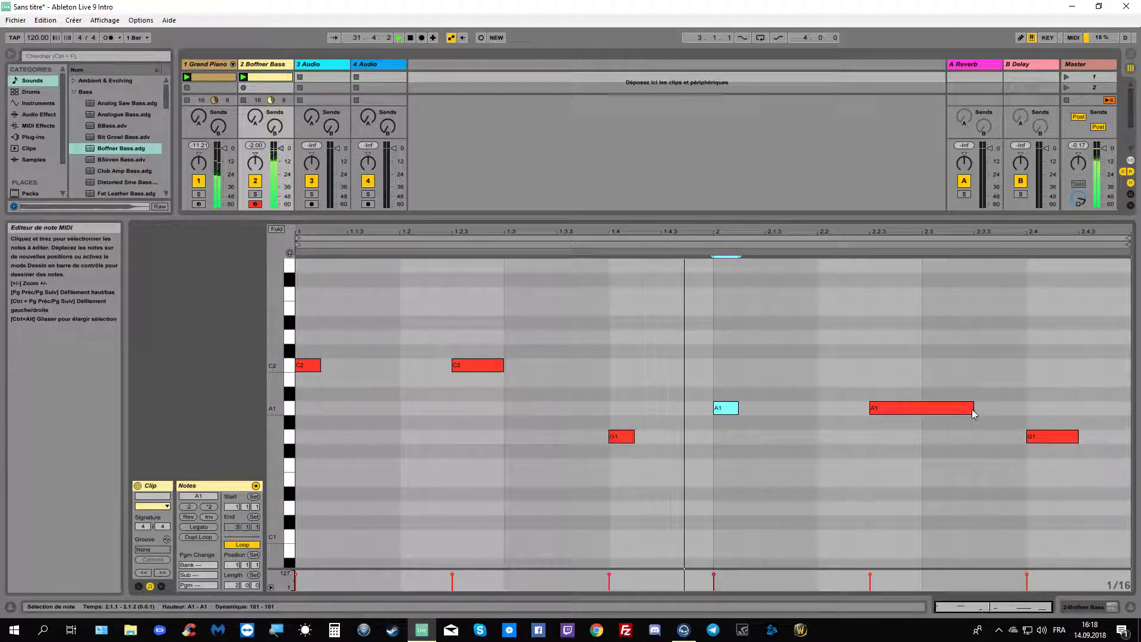
pyautogui.moveTo(972, 409); pyautogui.dragTo(896, 409)
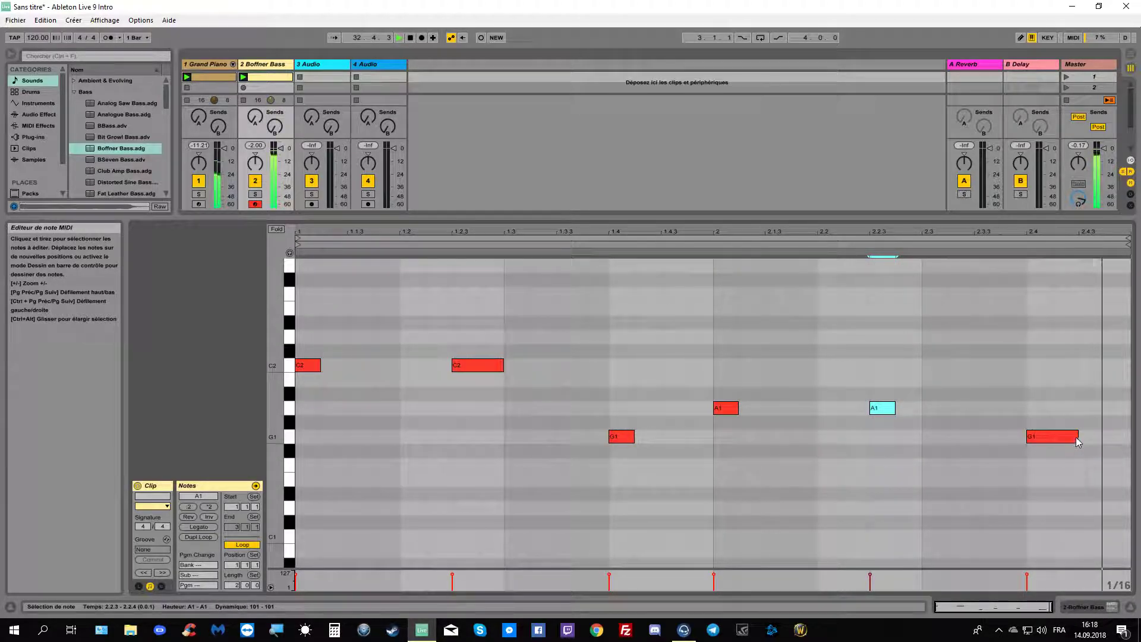
pyautogui.moveTo(1077, 438); pyautogui.dragTo(1052, 438)
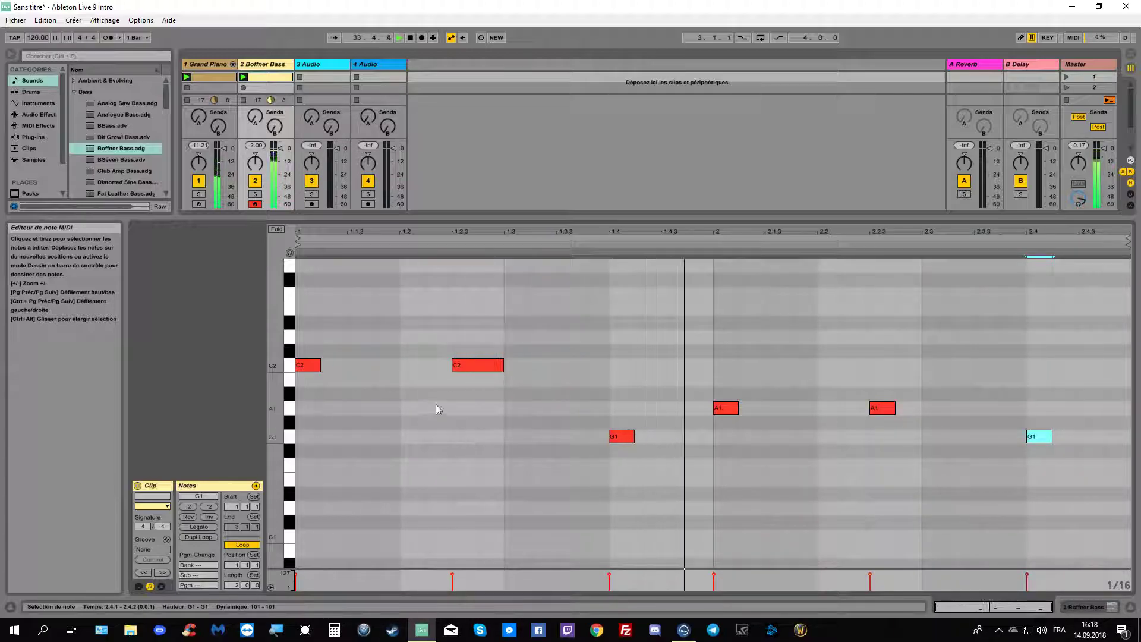
pyautogui.moveTo(503, 365); pyautogui.dragTo(477, 365)
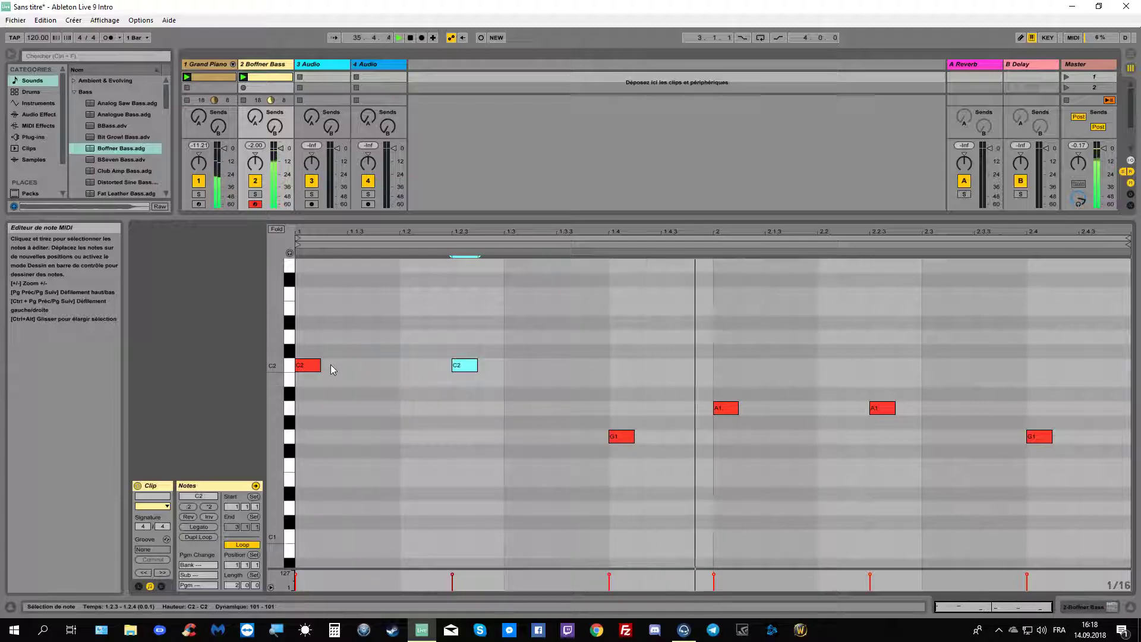
# Lengthen all six bass notes together to three sixteenths each.
pyautogui.moveTo(305, 326); pyautogui.dragTo(1078, 497)
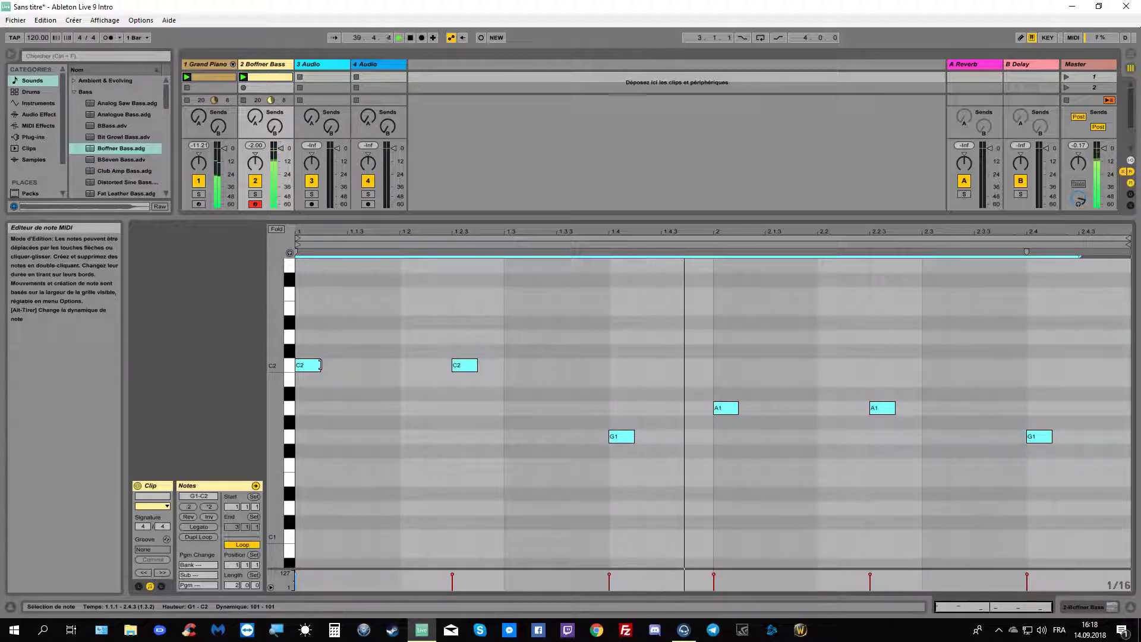
pyautogui.moveTo(320, 365); pyautogui.dragTo(375, 359)
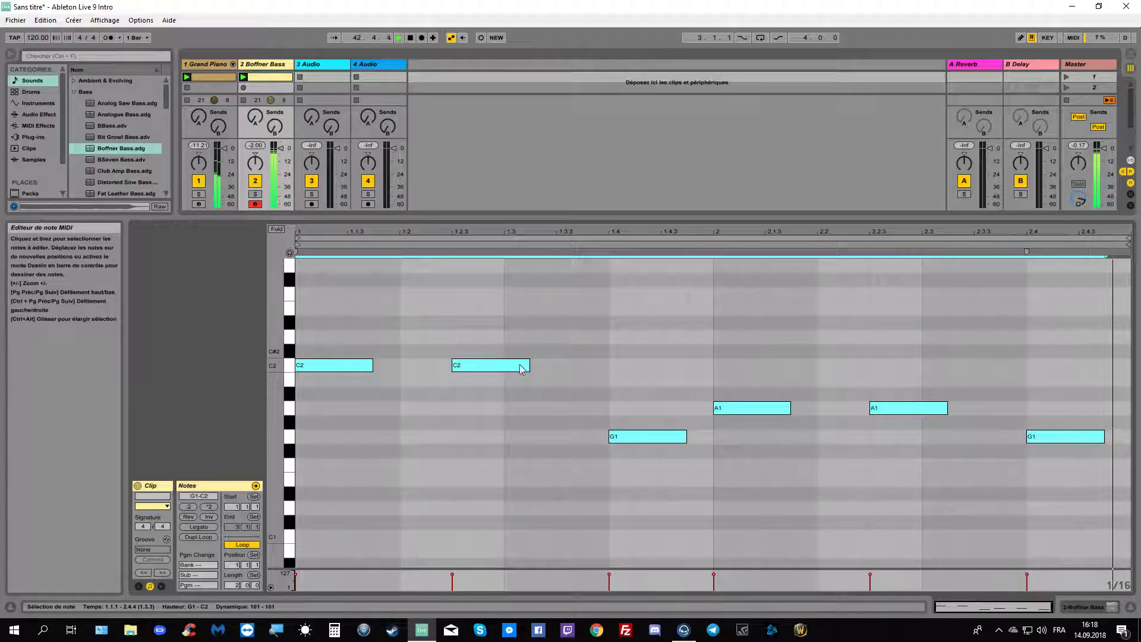
pyautogui.click(448, 458)
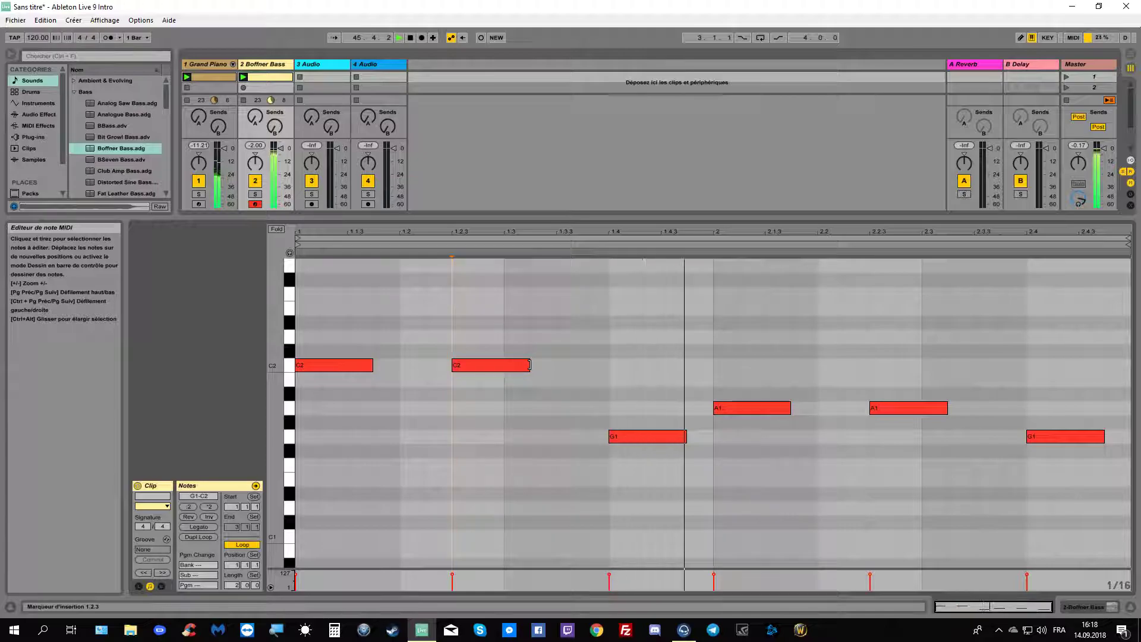
# Extend the C2 at 1.2.3 and the A1 at 2.2.3 to five sixteenths each.
pyautogui.moveTo(529, 365); pyautogui.dragTo(556, 365)
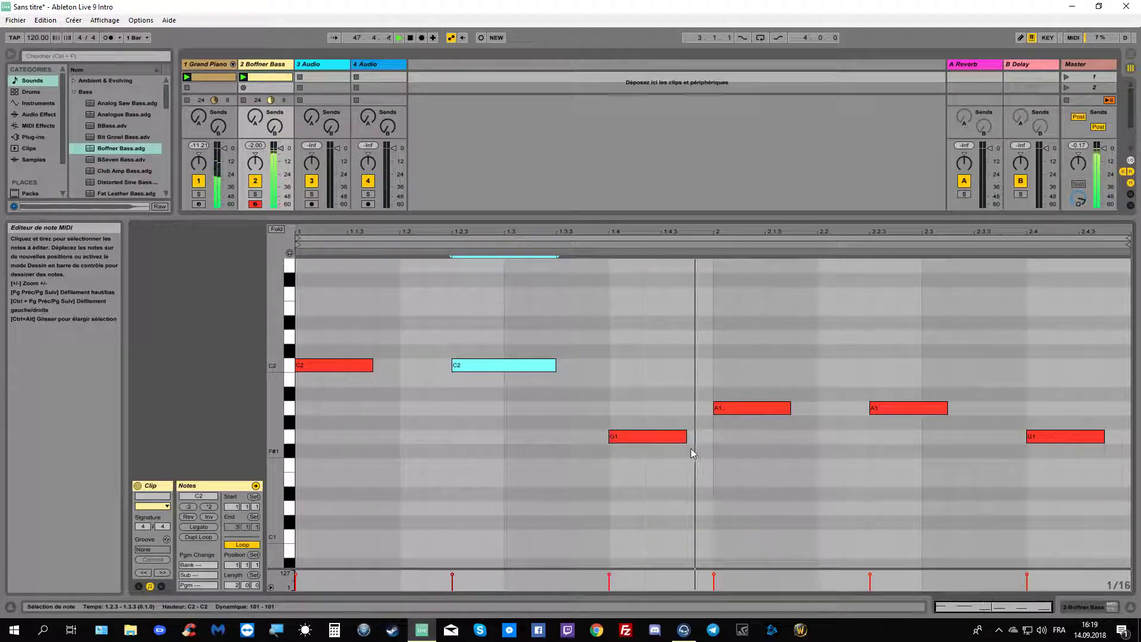
pyautogui.moveTo(556, 365); pyautogui.dragTo(588, 369)
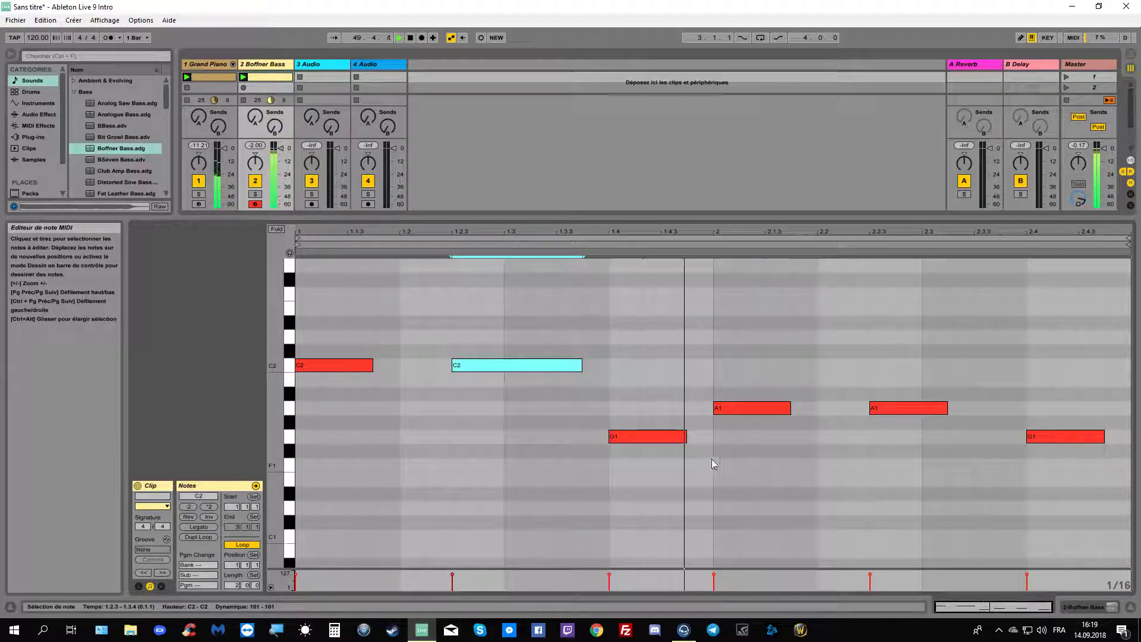
pyautogui.moveTo(947, 408); pyautogui.dragTo(1024, 410)
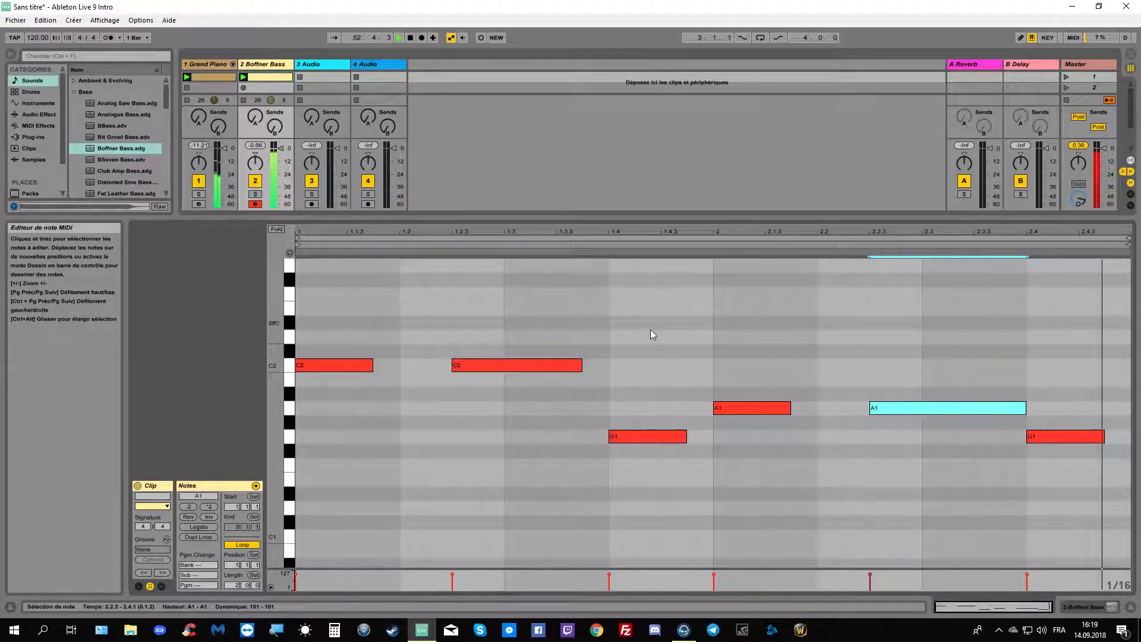
pyautogui.moveTo(1025, 409); pyautogui.dragTo(1003, 416)
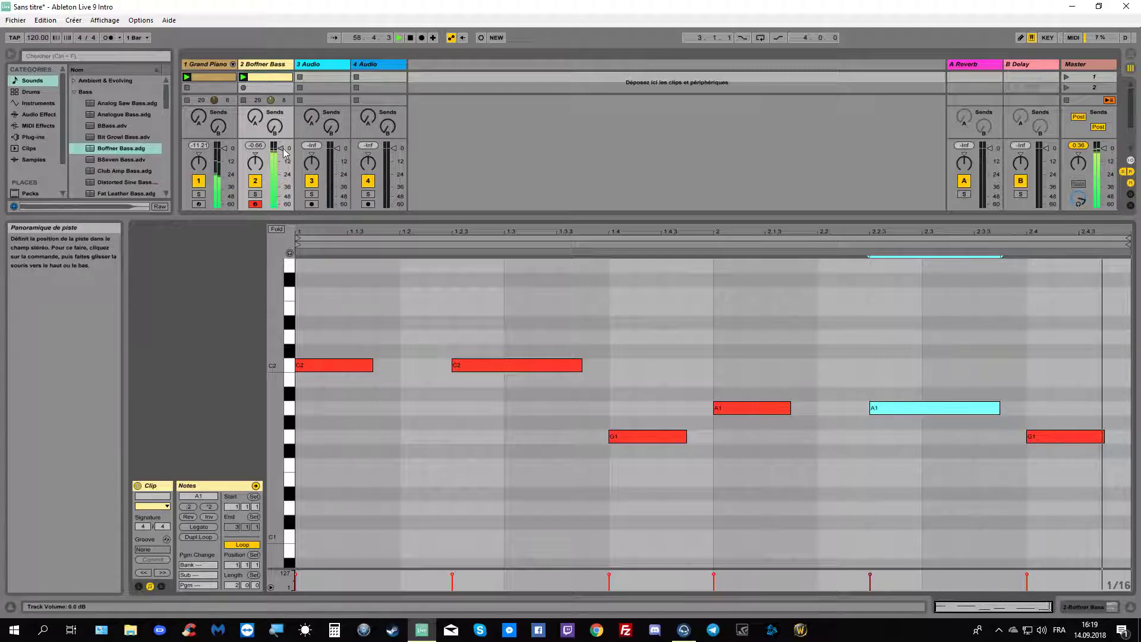
# Lower the Boffner Bass track's volume slightly and stop playback.
pyautogui.moveTo(284, 153); pyautogui.dragTo(281, 158)
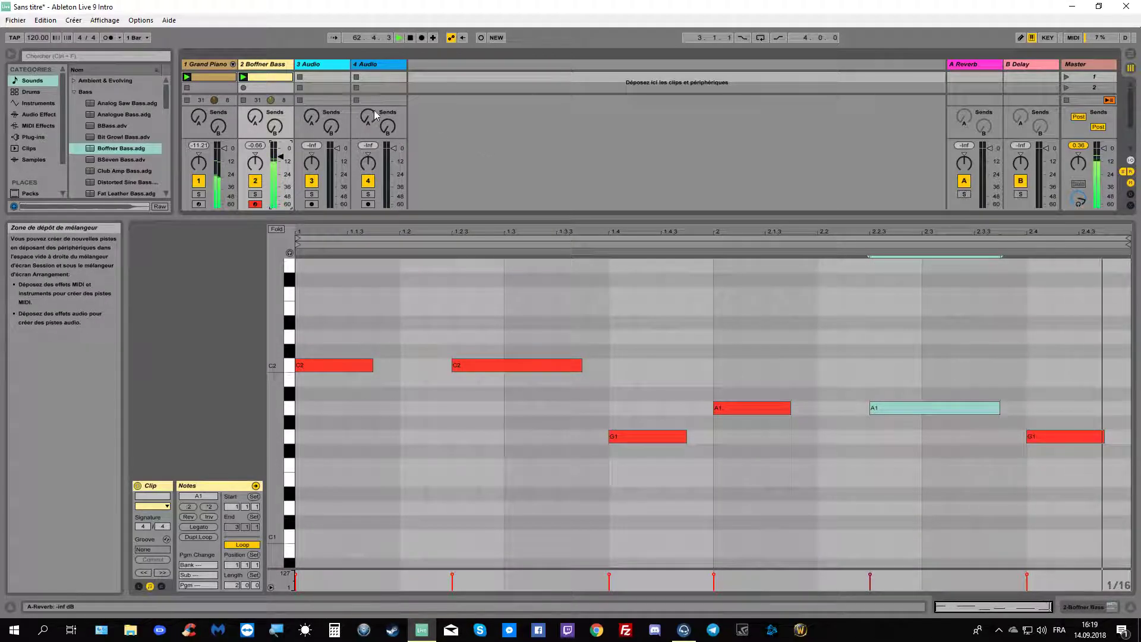
pyautogui.click(411, 38)
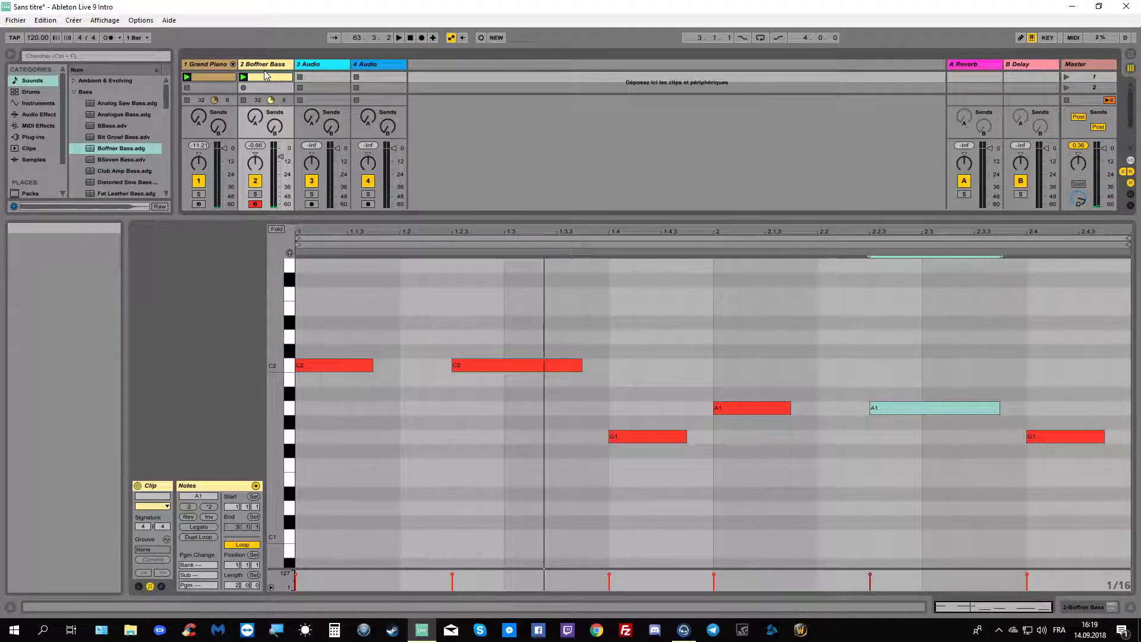
# Load the Nylon Concerto Guitar sound from the Guitar & Plucked category onto a new MIDI track.
pyautogui.click(319, 64)
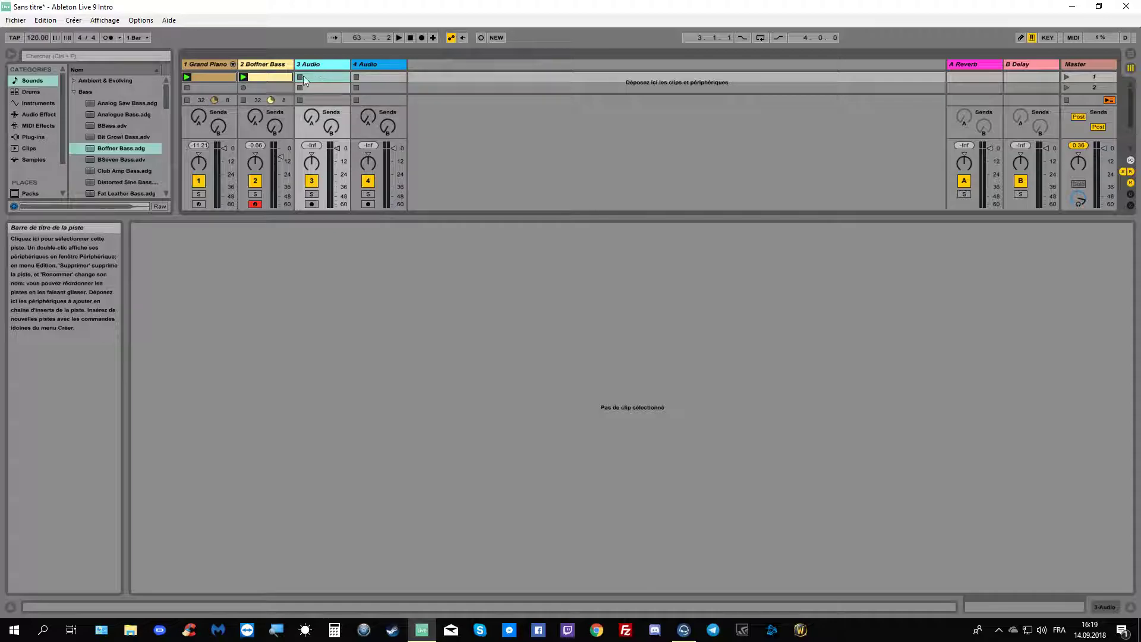
pyautogui.click(84, 94)
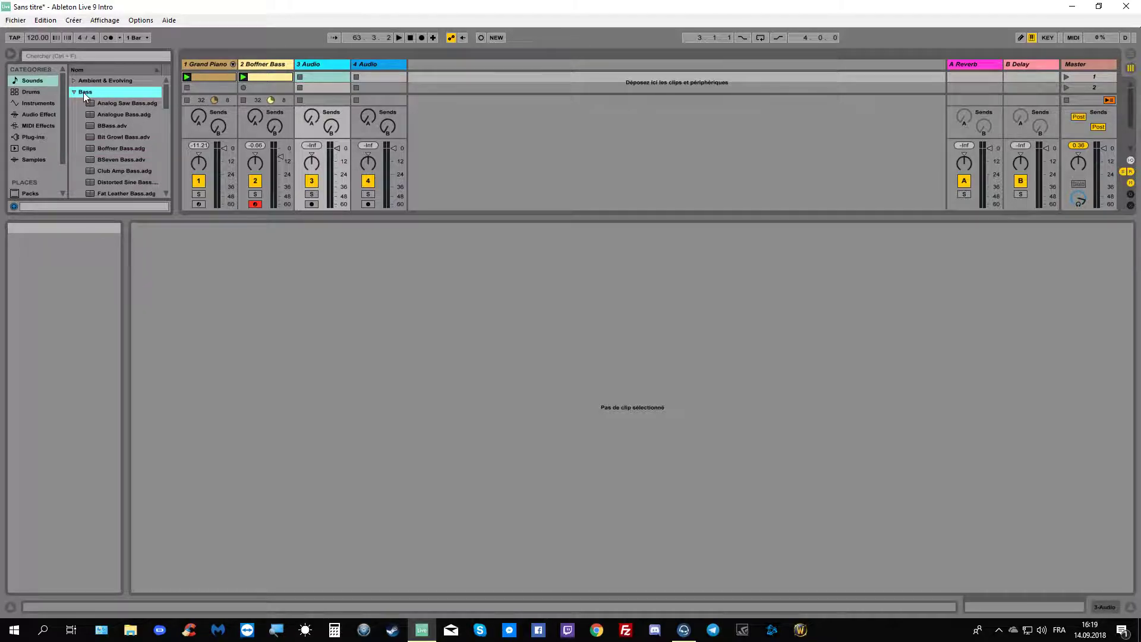
pyautogui.click(83, 92)
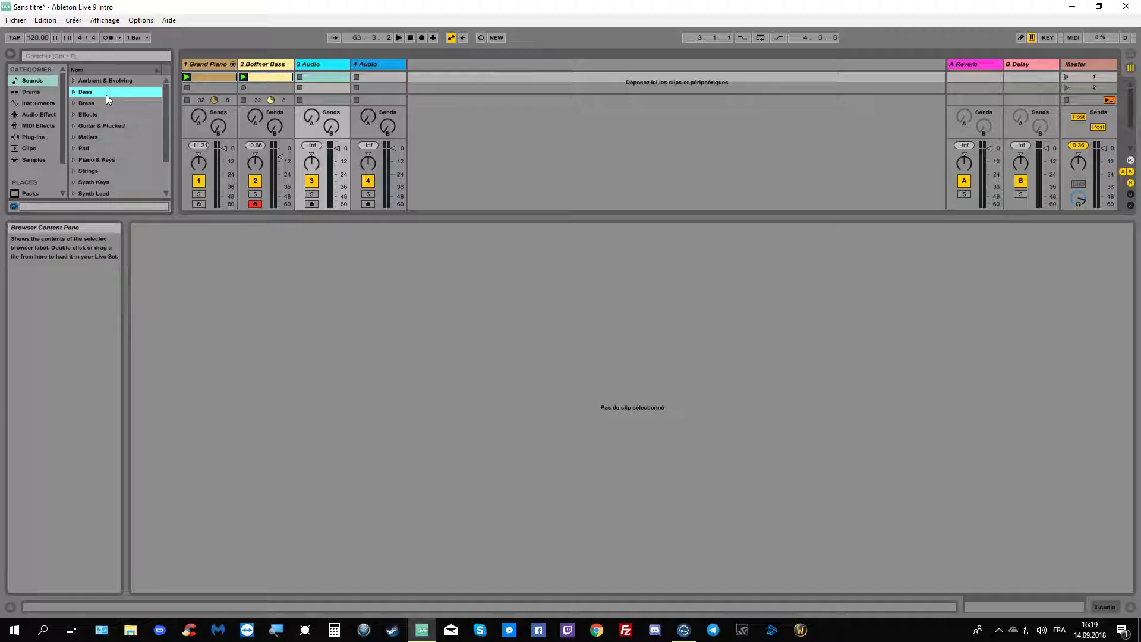
pyautogui.click(109, 125)
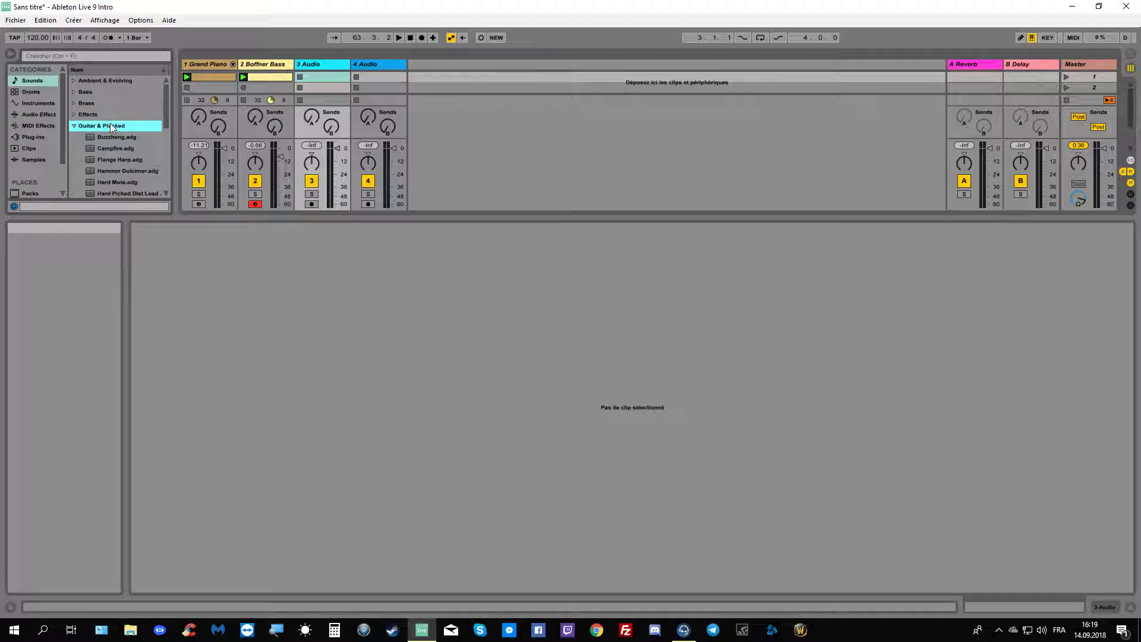
pyautogui.scroll(-2, 127, 157)
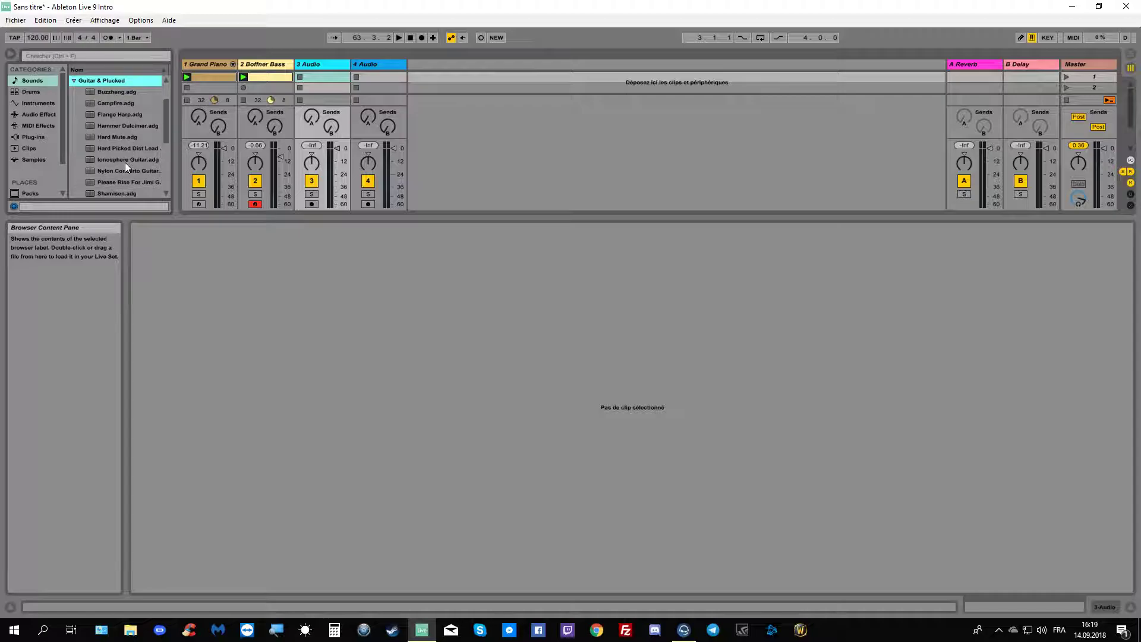
pyautogui.click(111, 170)
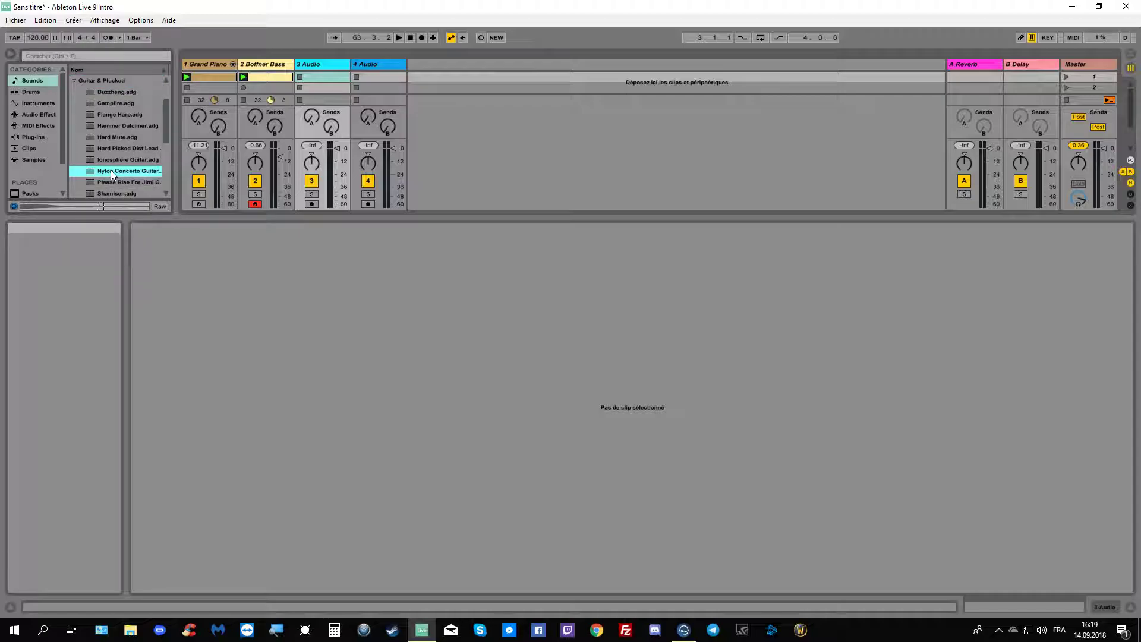
pyautogui.doubleClick(110, 170)
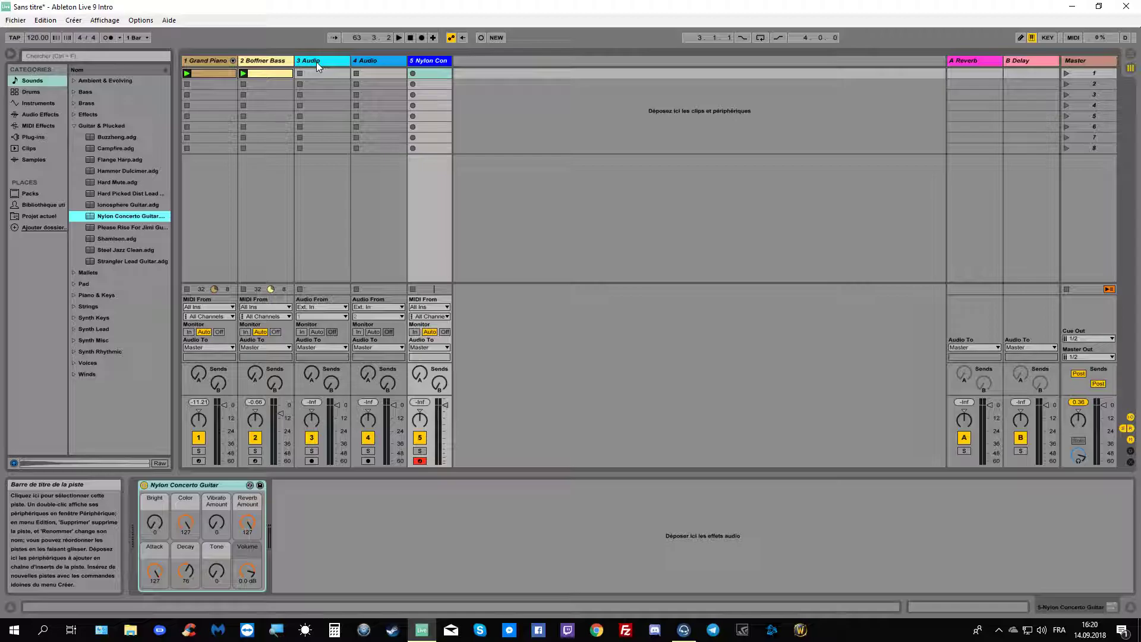
# Move the Nylon Concerto Guitar track directly after Boffner Bass and create an empty MIDI clip in its first slot.
pyautogui.click(430, 62)
pyautogui.moveTo(381, 67); pyautogui.dragTo(350, 60)
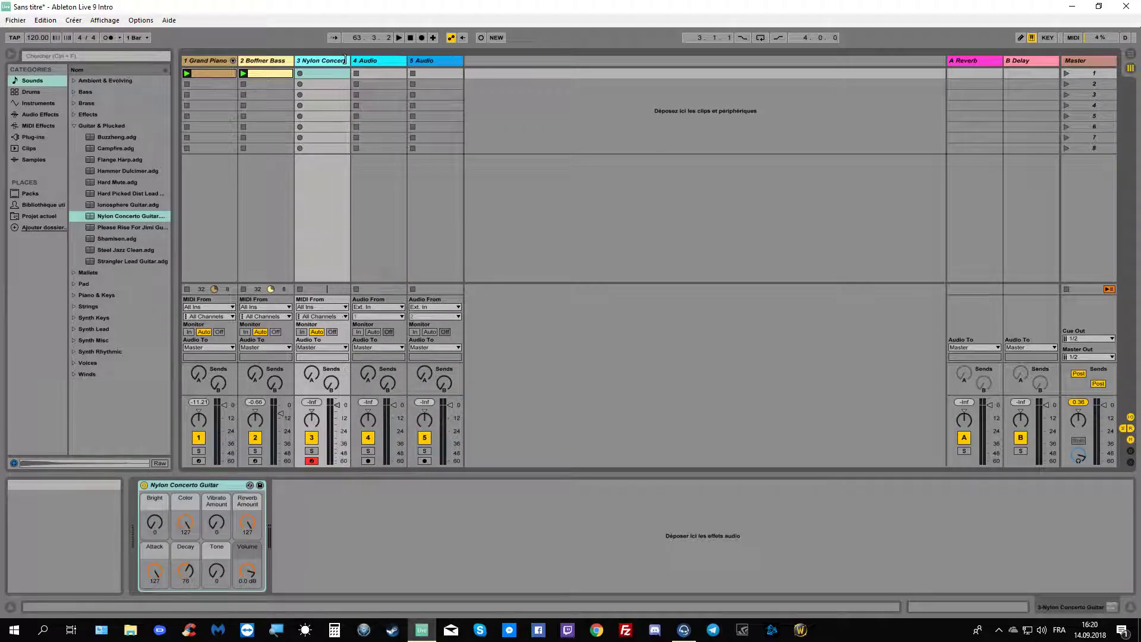
pyautogui.doubleClick(315, 73)
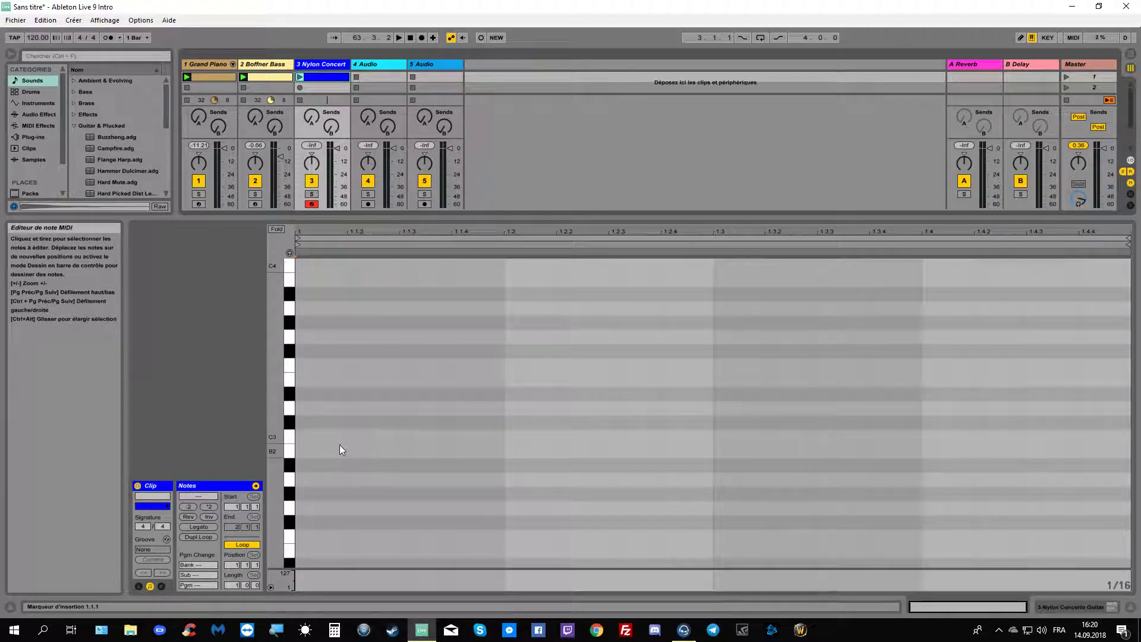
pyautogui.doubleClick(323, 439)
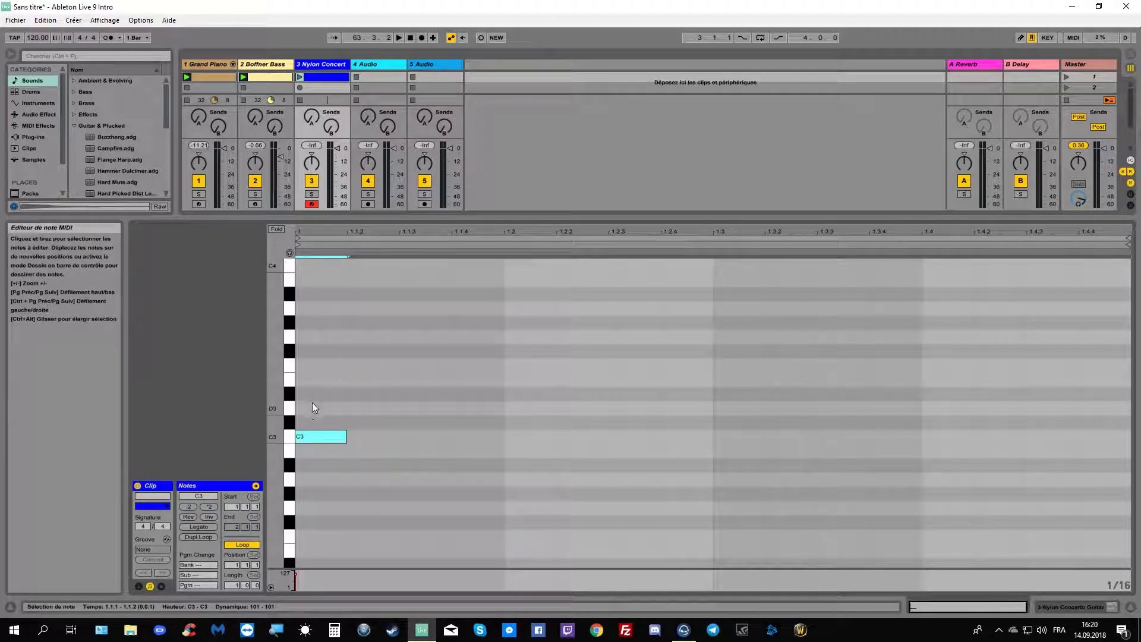
pyautogui.doubleClick(317, 380)
pyautogui.doubleClick(314, 338)
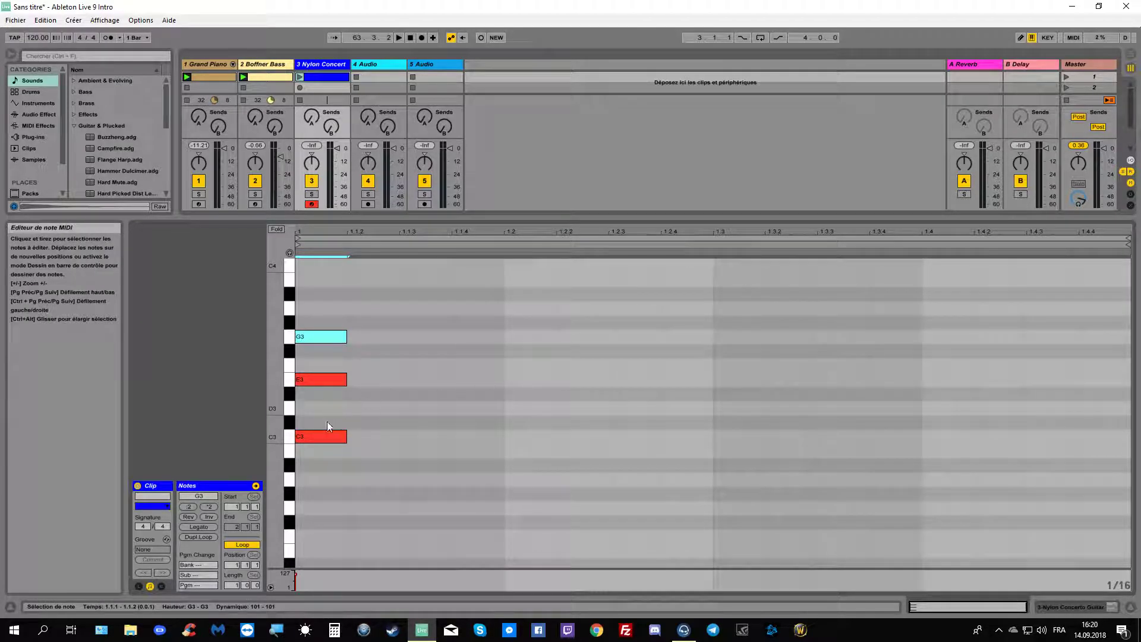
pyautogui.doubleClick(312, 439)
pyautogui.doubleClick(318, 380)
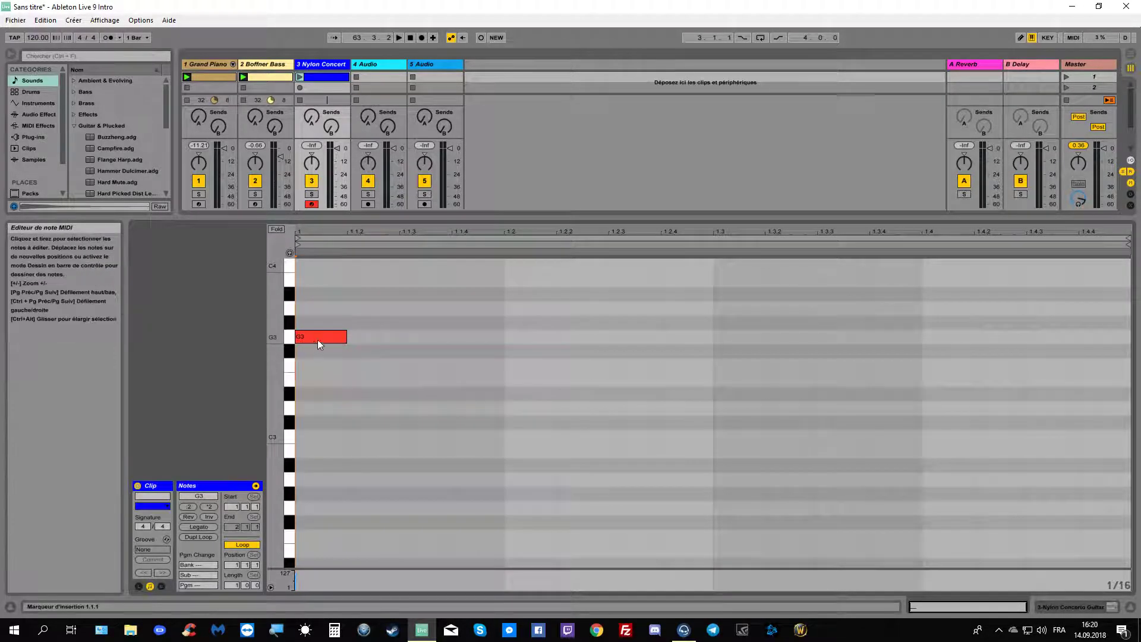
pyautogui.doubleClick(315, 339)
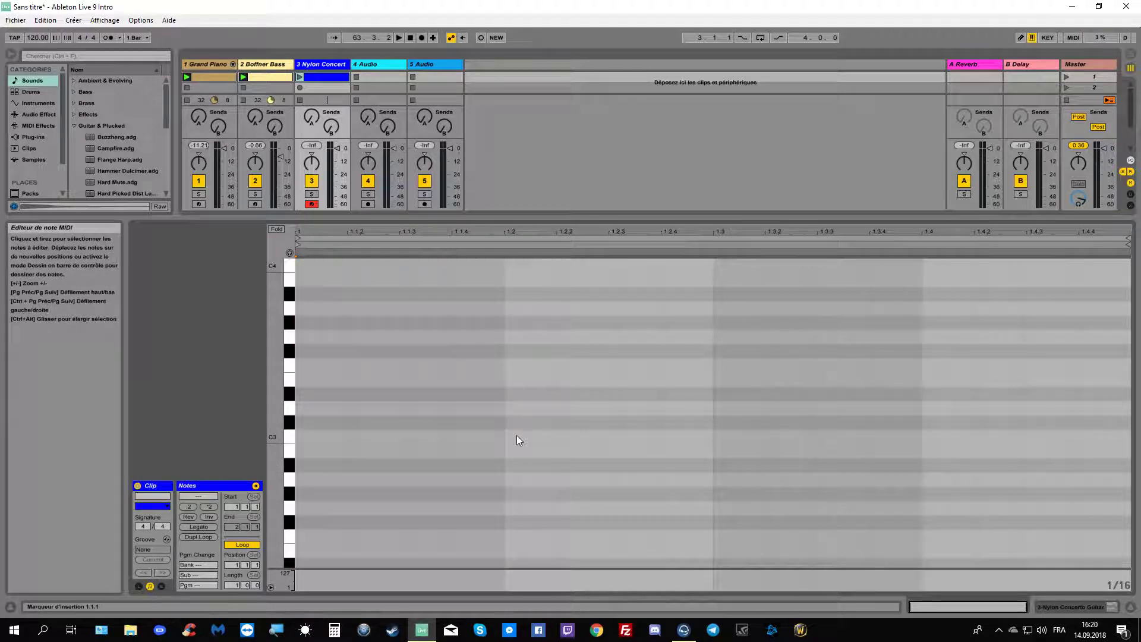
# Add C3, E3 and G3 chords of one sixteenth each at 1.2 and 1.4 in the Nylon Concerto Guitar clip.
pyautogui.doubleClick(520, 438)
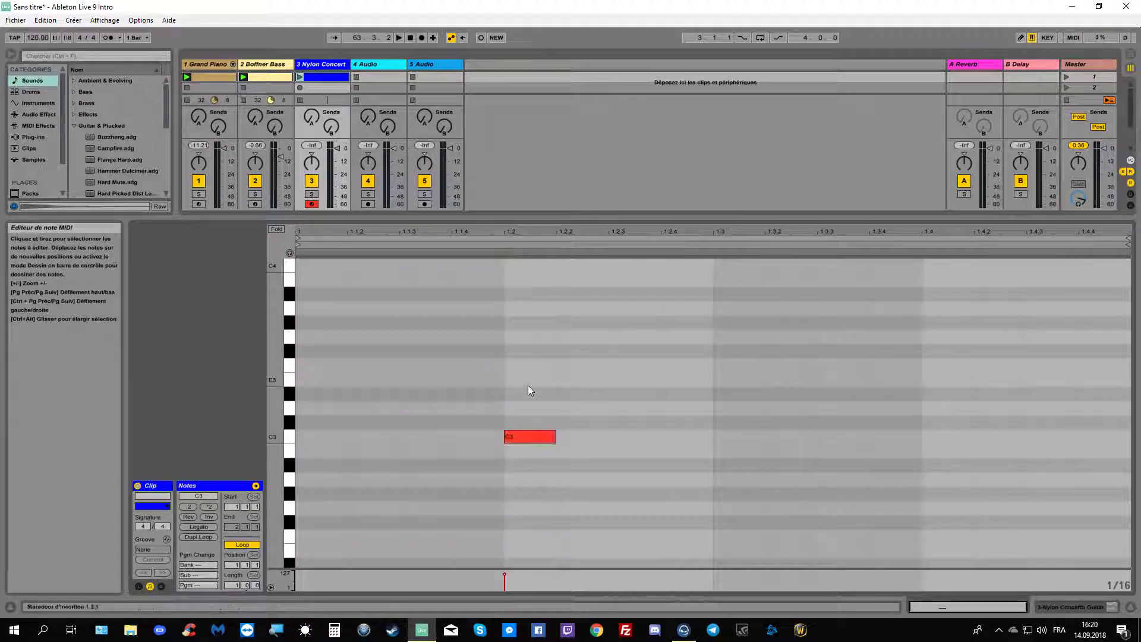
pyautogui.doubleClick(528, 381)
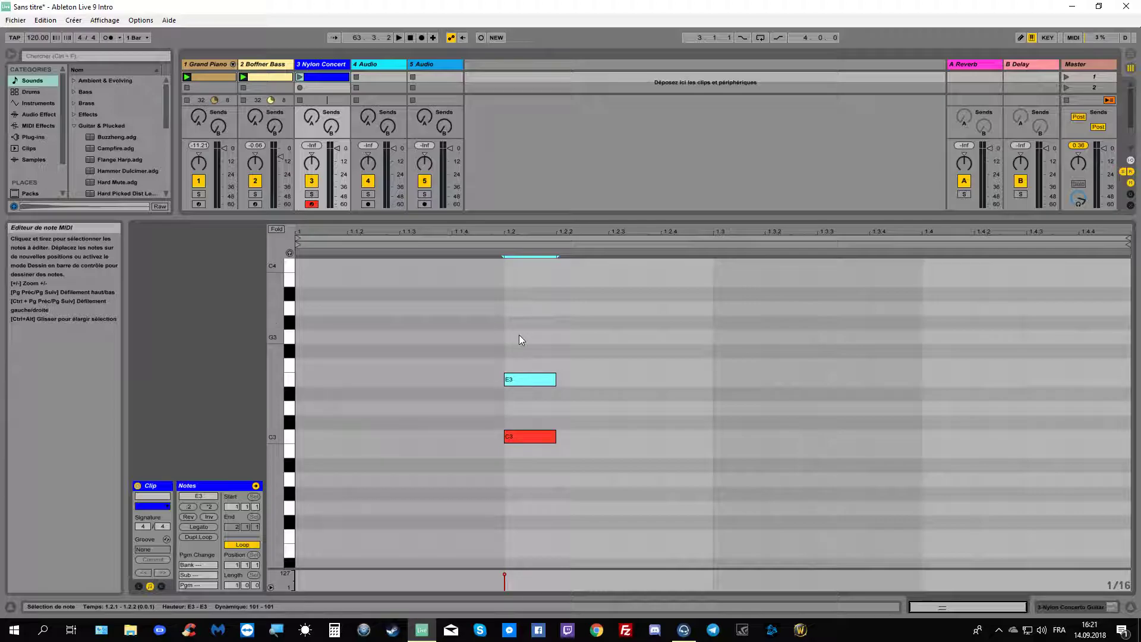
pyautogui.doubleClick(519, 335)
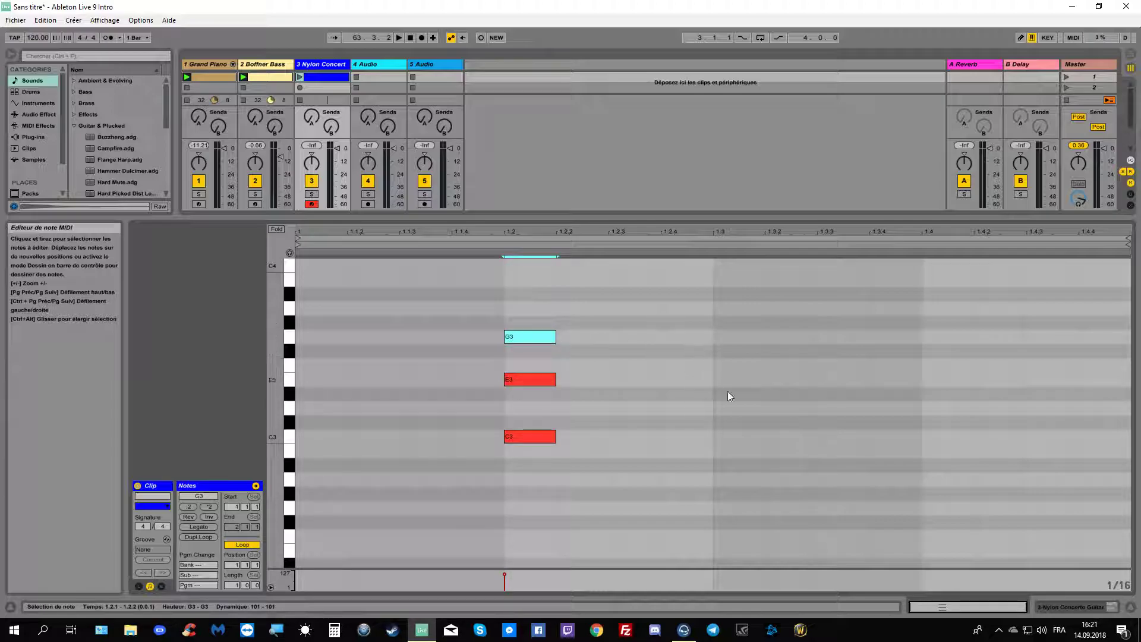
pyautogui.doubleClick(928, 439)
pyautogui.doubleClick(939, 380)
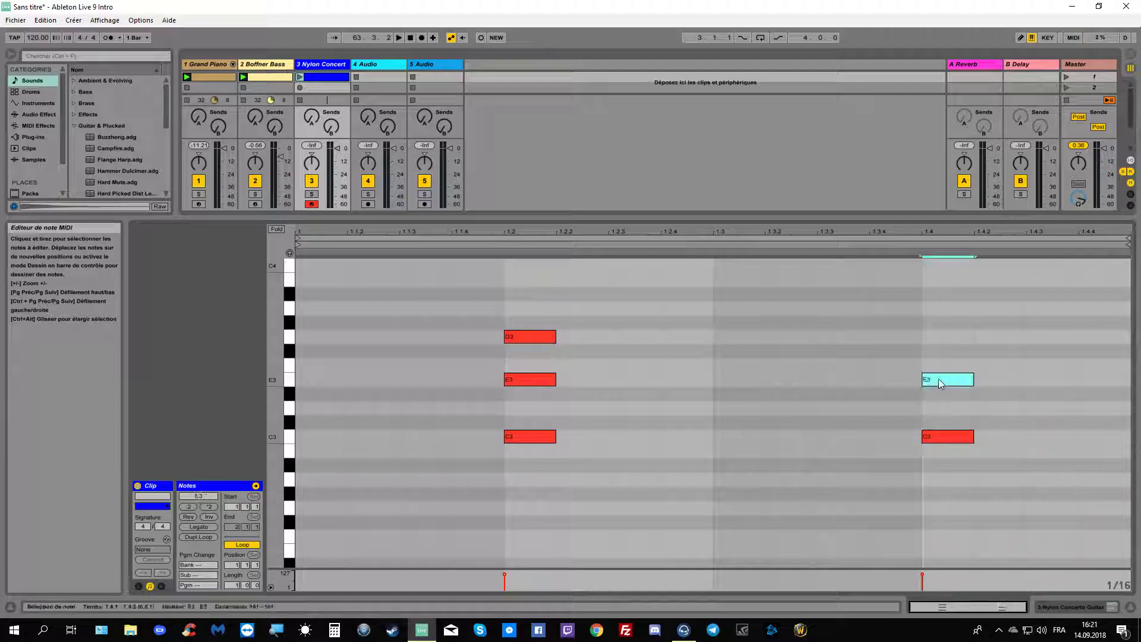
pyautogui.doubleClick(939, 335)
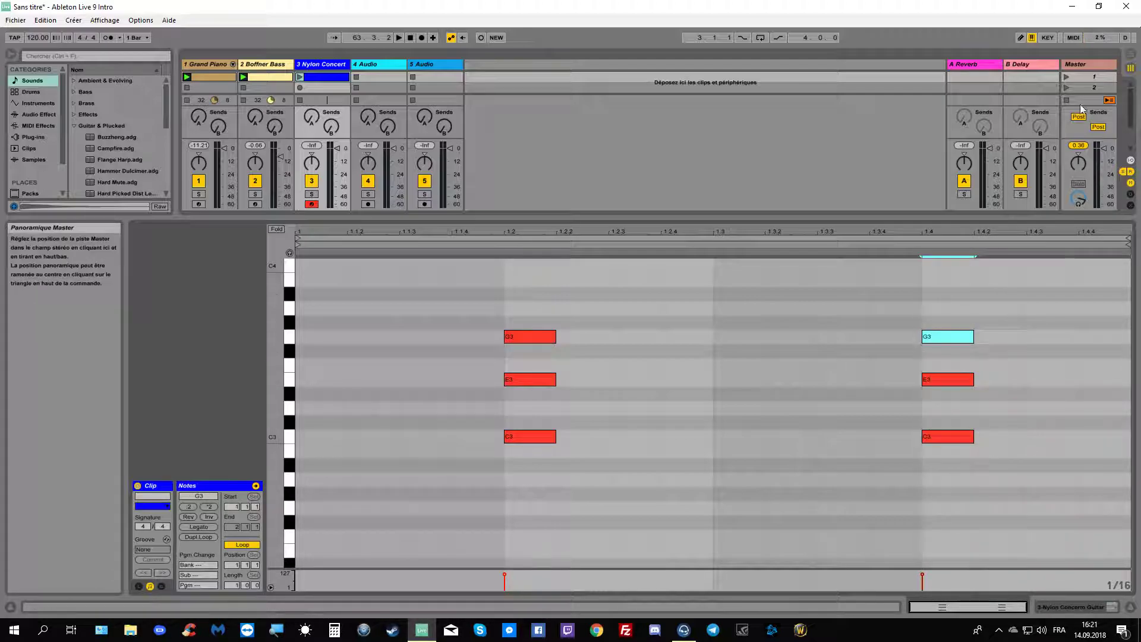
# Start scene 1 playing and extend the guitar clip's loop to two bars.
pyautogui.click(1067, 77)
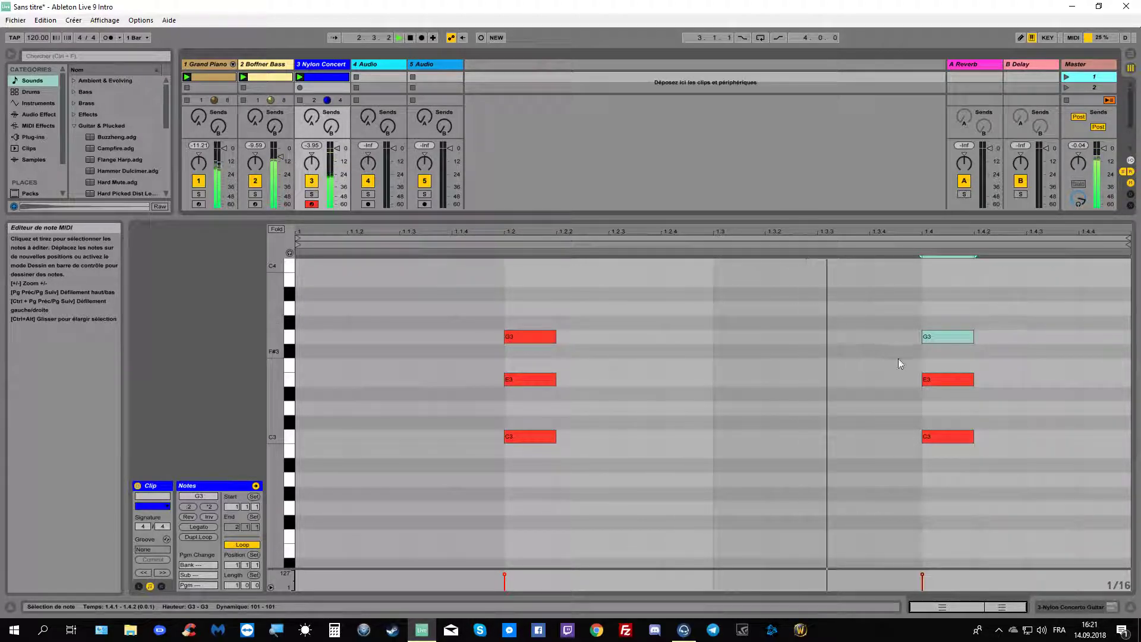
pyautogui.hotkey('ctrl', 'a')
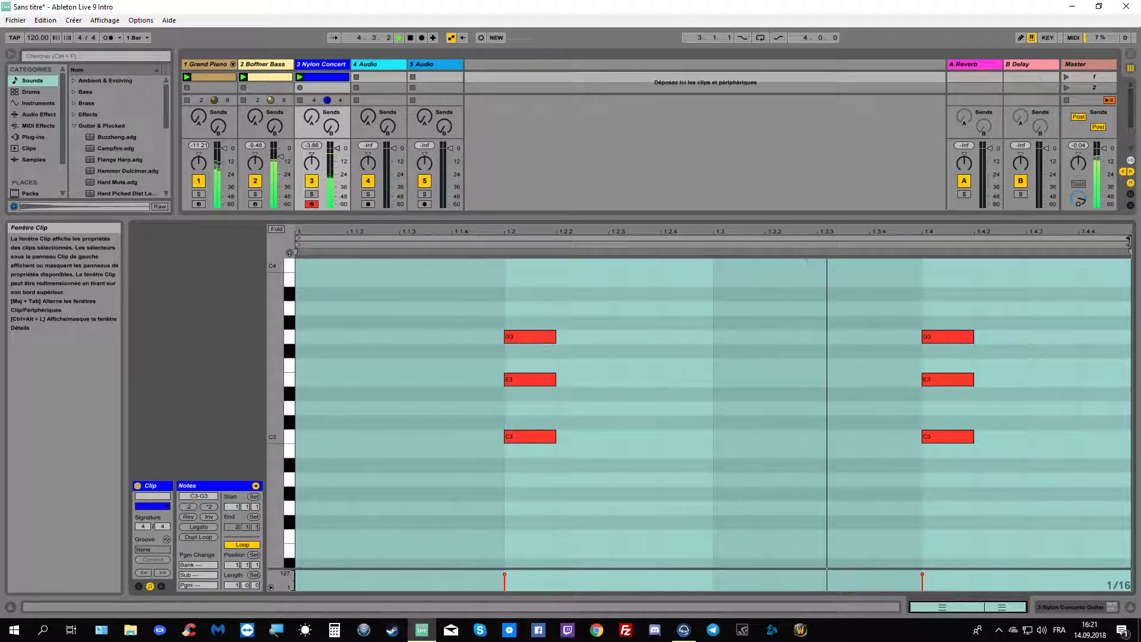
pyautogui.moveTo(1129, 240)
pyautogui.mouseDown()
pyautogui.moveTo(1139, 239)
pyautogui.moveTo(964, 262)
pyautogui.mouseUp()
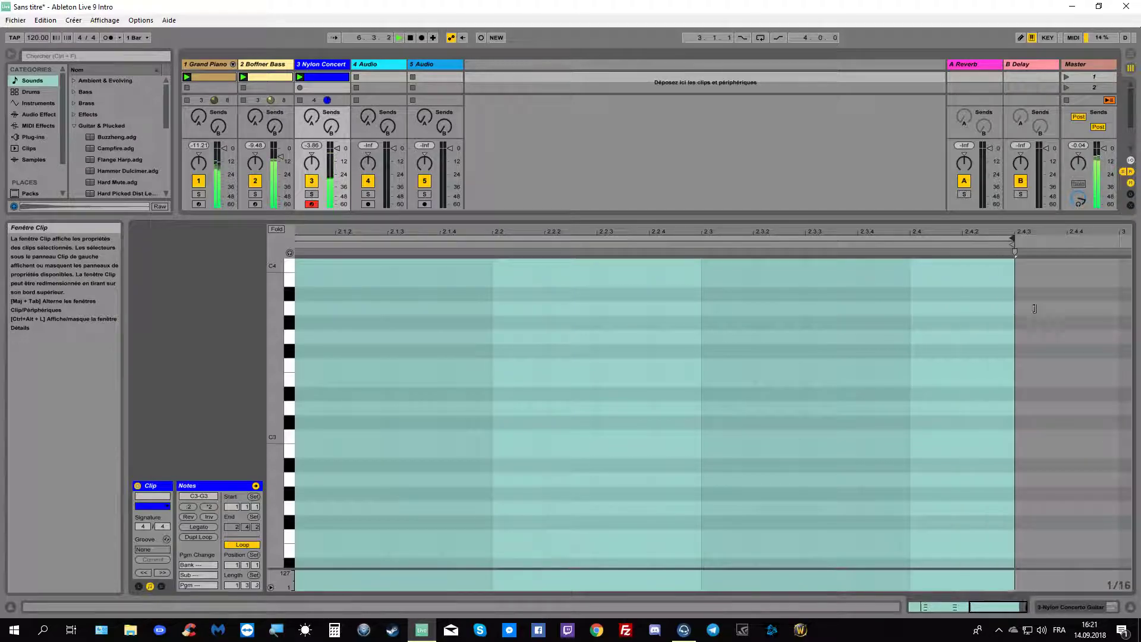
pyautogui.moveTo(1012, 307); pyautogui.dragTo(1100, 313)
pyautogui.click(921, 609)
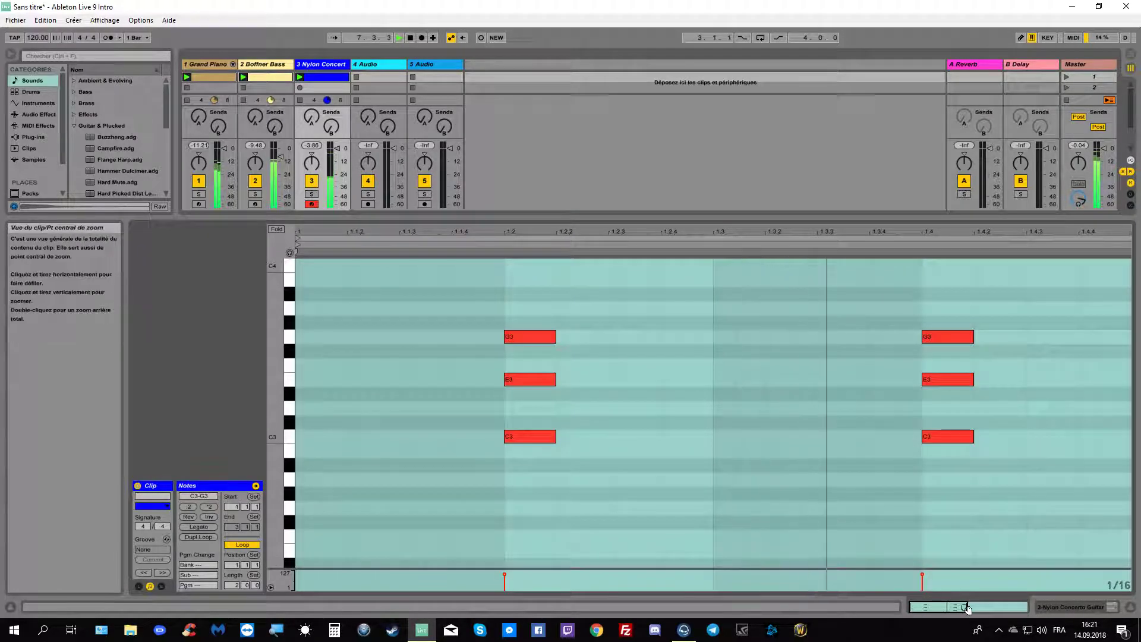
pyautogui.doubleClick(968, 609)
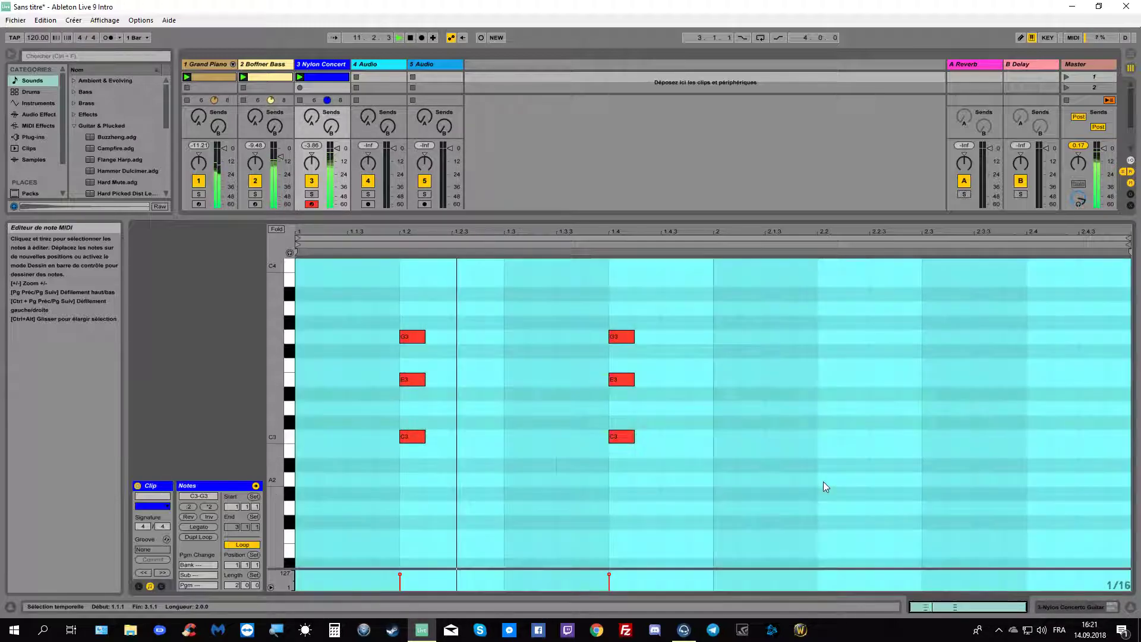
# Add an A2, C3 and E3 chord of one sixteenth at 2.2 in the guitar clip.
pyautogui.click(822, 482)
pyautogui.doubleClick(822, 480)
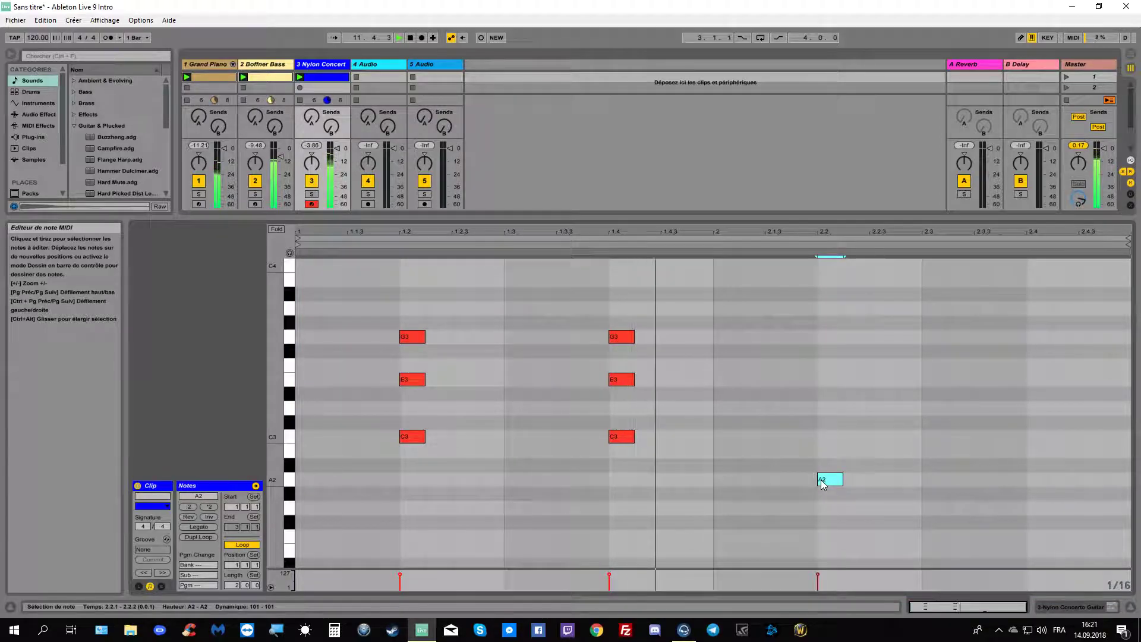
pyautogui.click(826, 441)
pyautogui.doubleClick(826, 437)
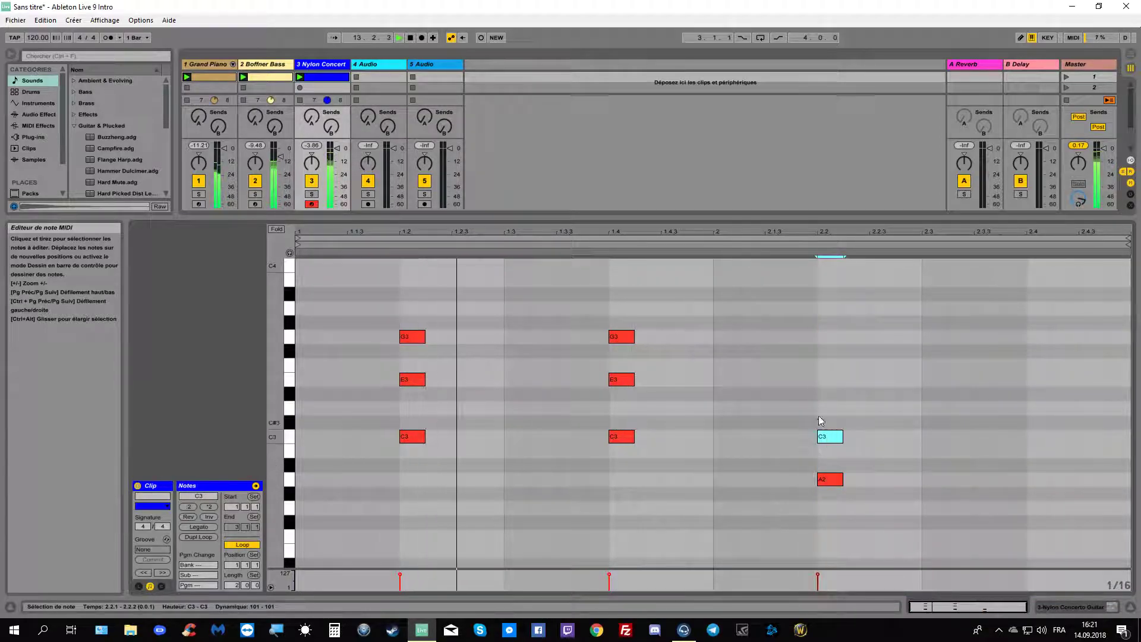
pyautogui.doubleClick(827, 380)
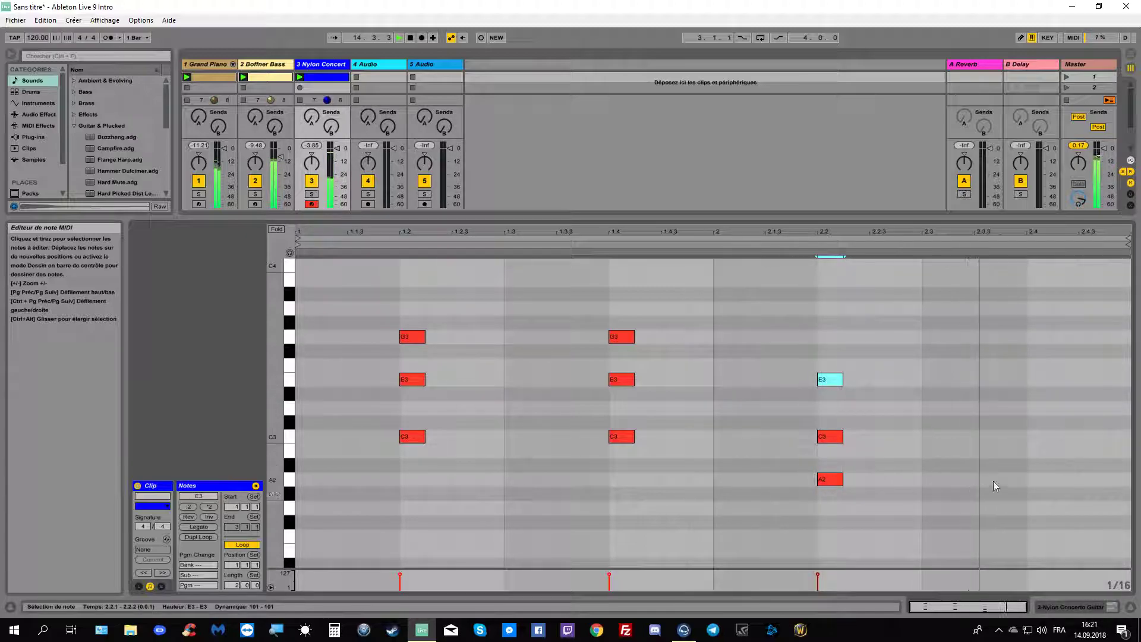
# Add a G2, B2 and D3 chord of one sixteenth at 2.4 in the guitar clip.
pyautogui.doubleClick(1037, 508)
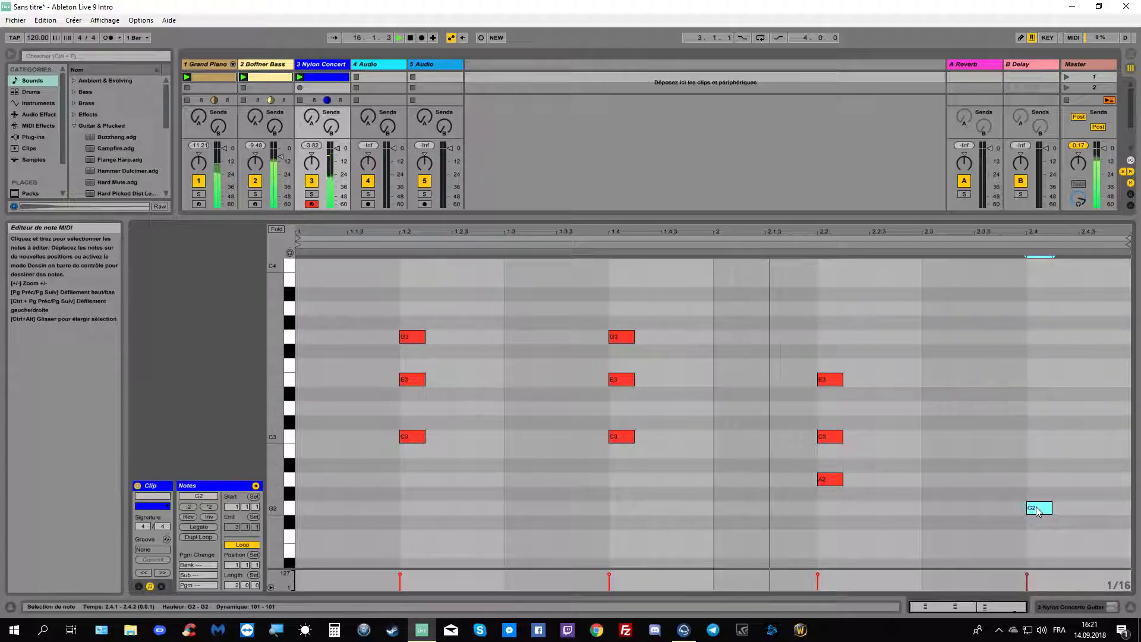
pyautogui.doubleClick(1035, 451)
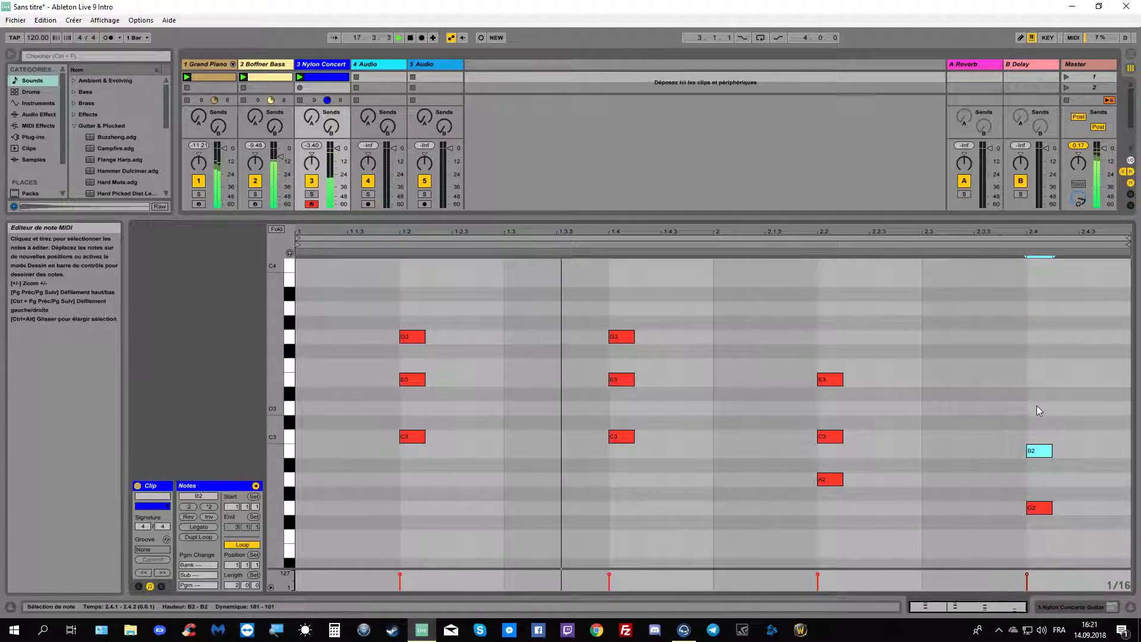
pyautogui.doubleClick(1037, 406)
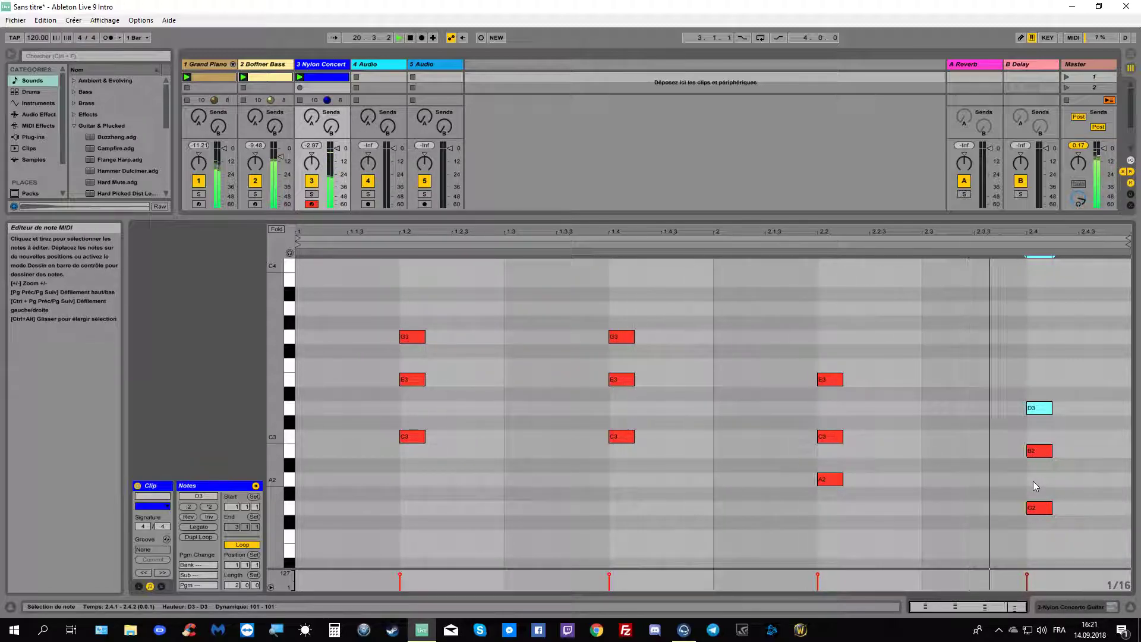
# Change the guitar chord at 2.4 to A2, C3 and E3.
pyautogui.moveTo(1041, 507); pyautogui.dragTo(1038, 436)
pyautogui.click(1035, 452)
pyautogui.click(1038, 408)
pyautogui.press('Delete')
pyautogui.doubleClick(1038, 380)
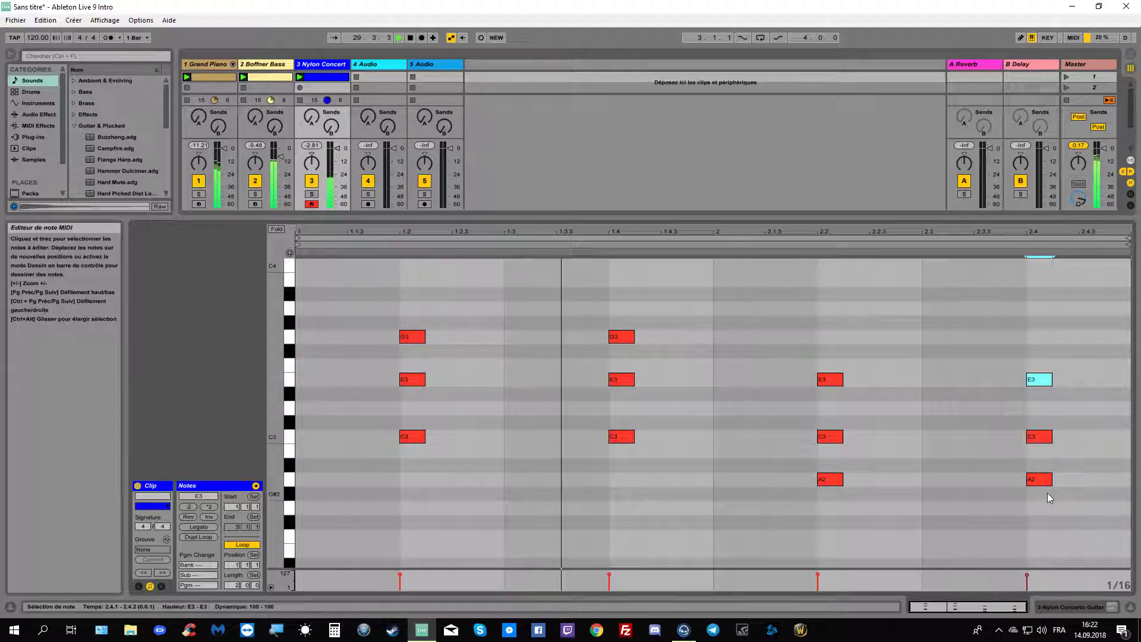
# Change the guitar chord at 2.4 to B2, D3 and F3, and lengthen all the clip's notes to two sixteenths.
pyautogui.doubleClick(1037, 452)
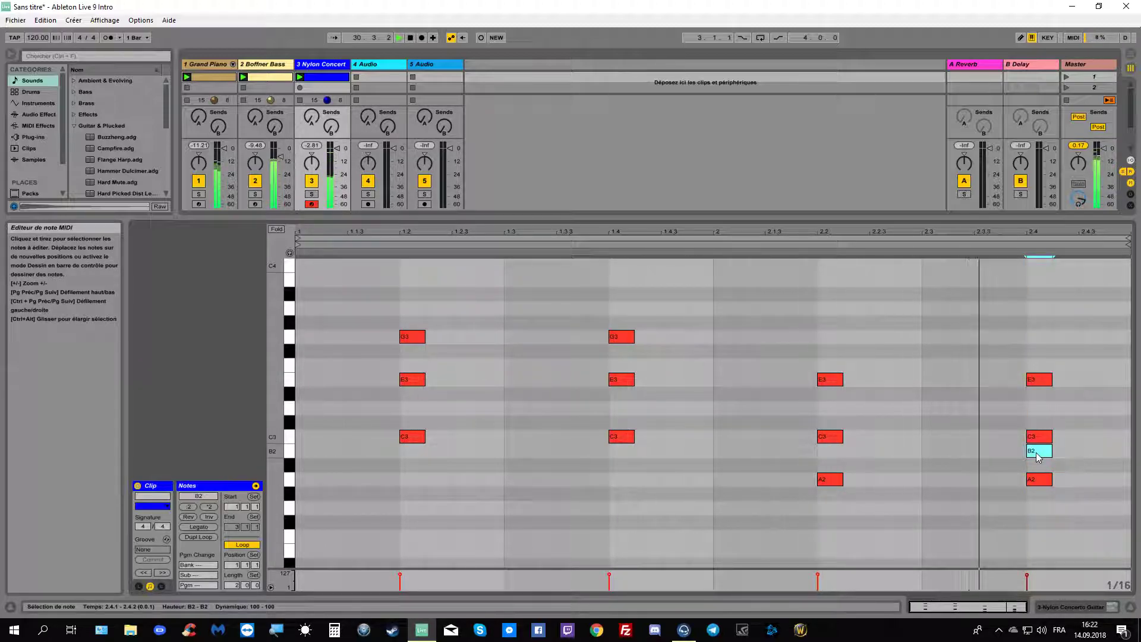
pyautogui.doubleClick(1046, 478)
pyautogui.moveTo(1040, 438); pyautogui.dragTo(1045, 414)
pyautogui.doubleClick(1040, 366)
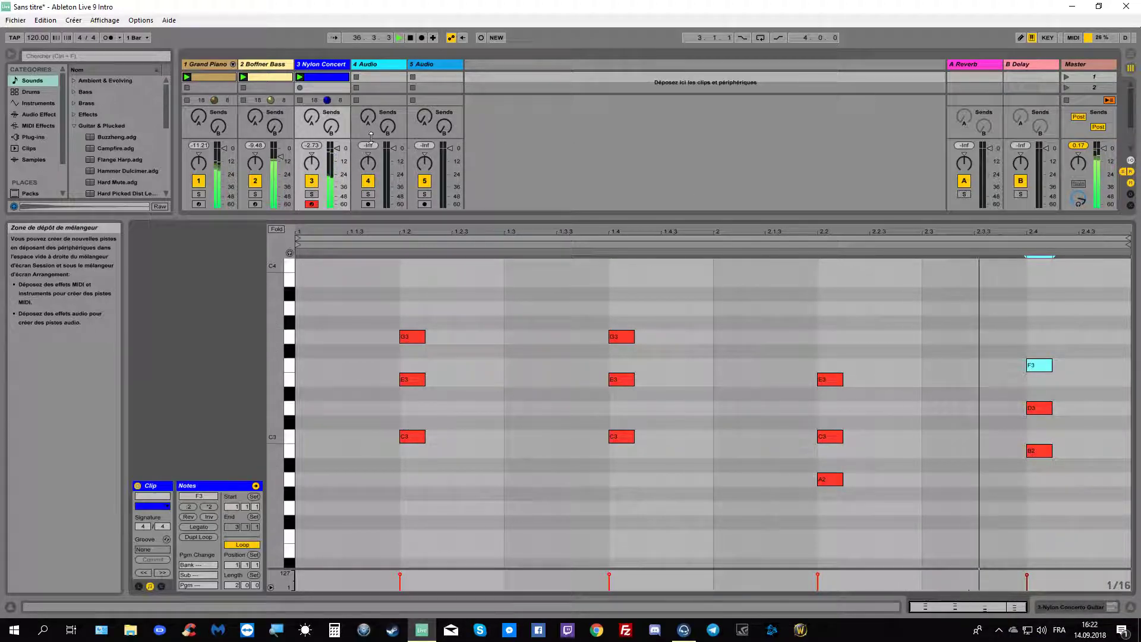
pyautogui.moveTo(383, 294); pyautogui.dragTo(1085, 551)
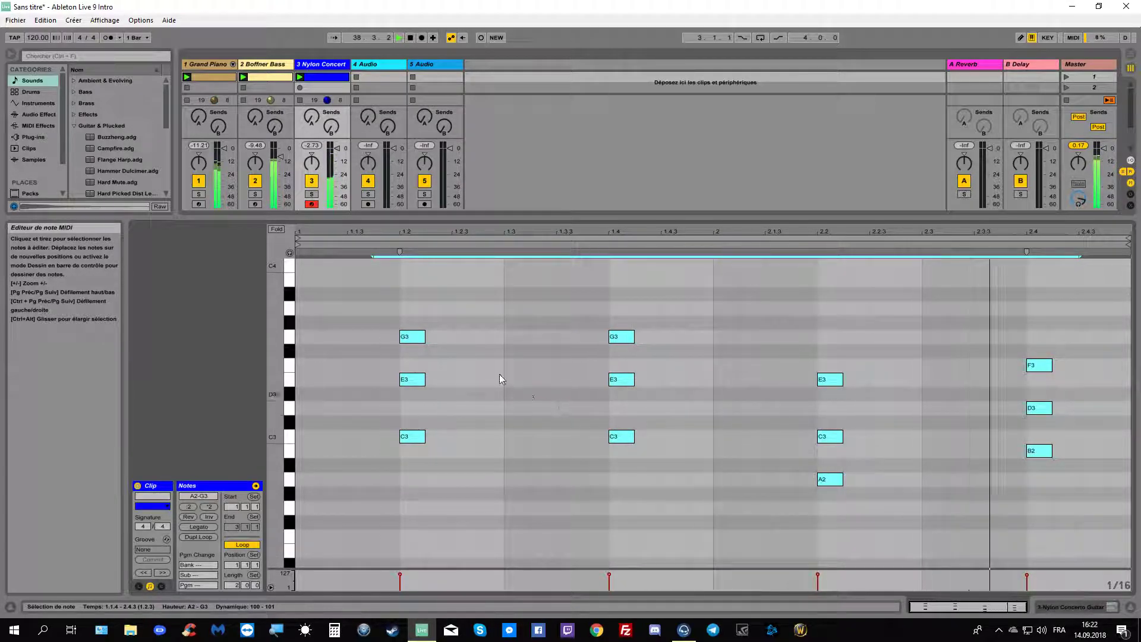
pyautogui.moveTo(423, 336); pyautogui.dragTo(451, 336)
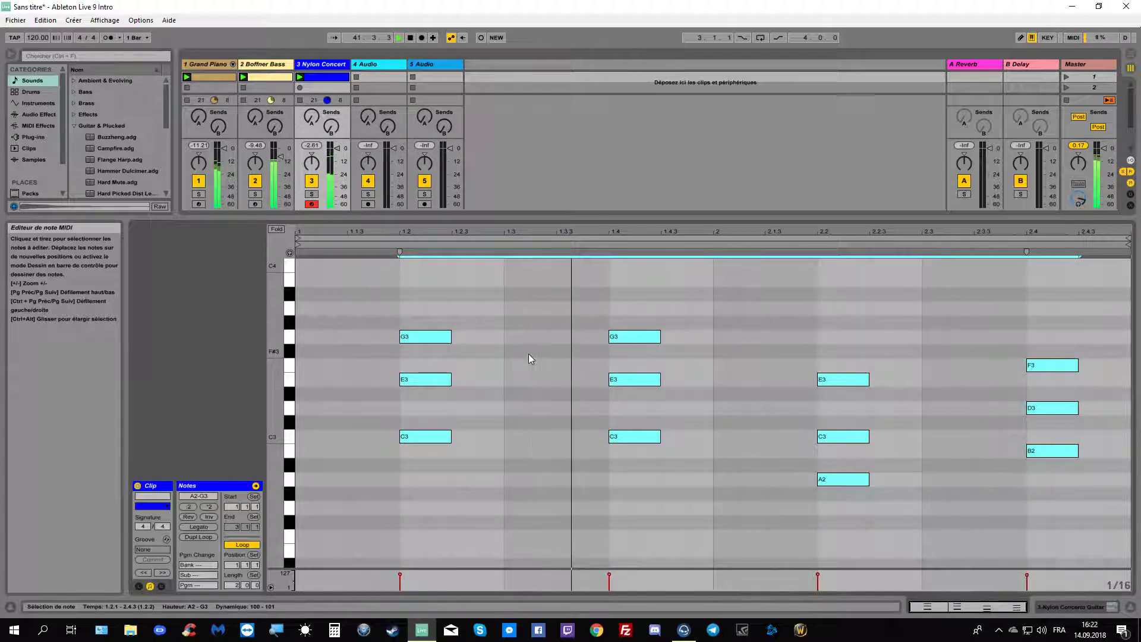
# Replace the guitar chord at 1.4 with B2, D3 and F3, each two sixteenths long, and stop playback.
pyautogui.click(631, 358)
pyautogui.doubleClick(629, 365)
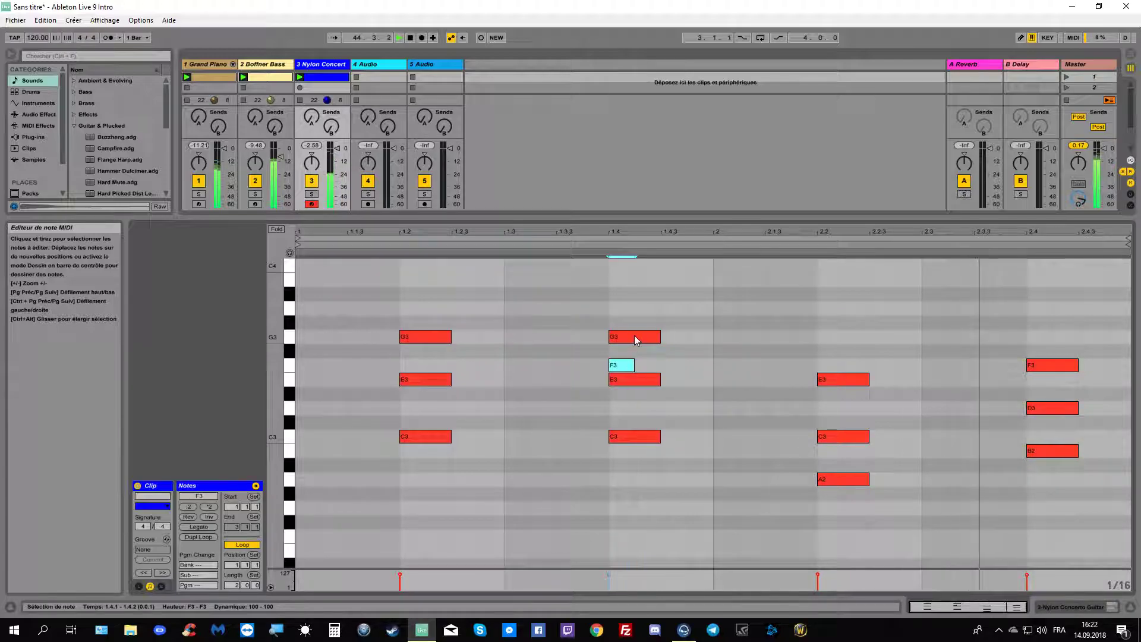
pyautogui.doubleClick(632, 336)
pyautogui.moveTo(629, 367); pyautogui.dragTo(660, 365)
pyautogui.doubleClick(633, 381)
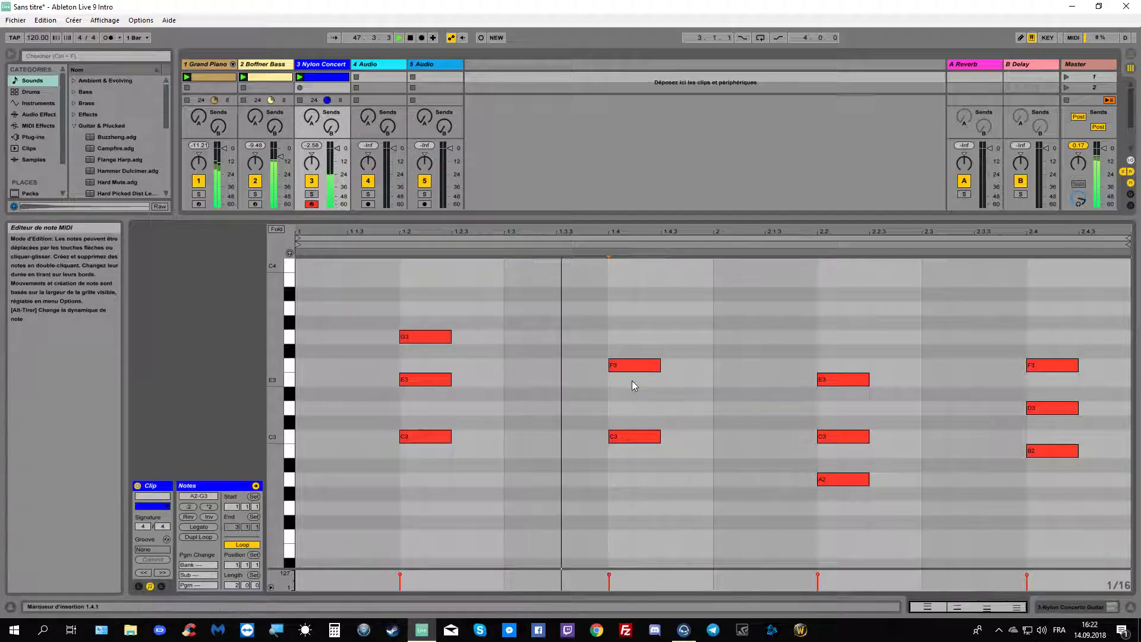
pyautogui.doubleClick(633, 409)
pyautogui.moveTo(628, 409); pyautogui.dragTo(660, 410)
pyautogui.doubleClick(632, 437)
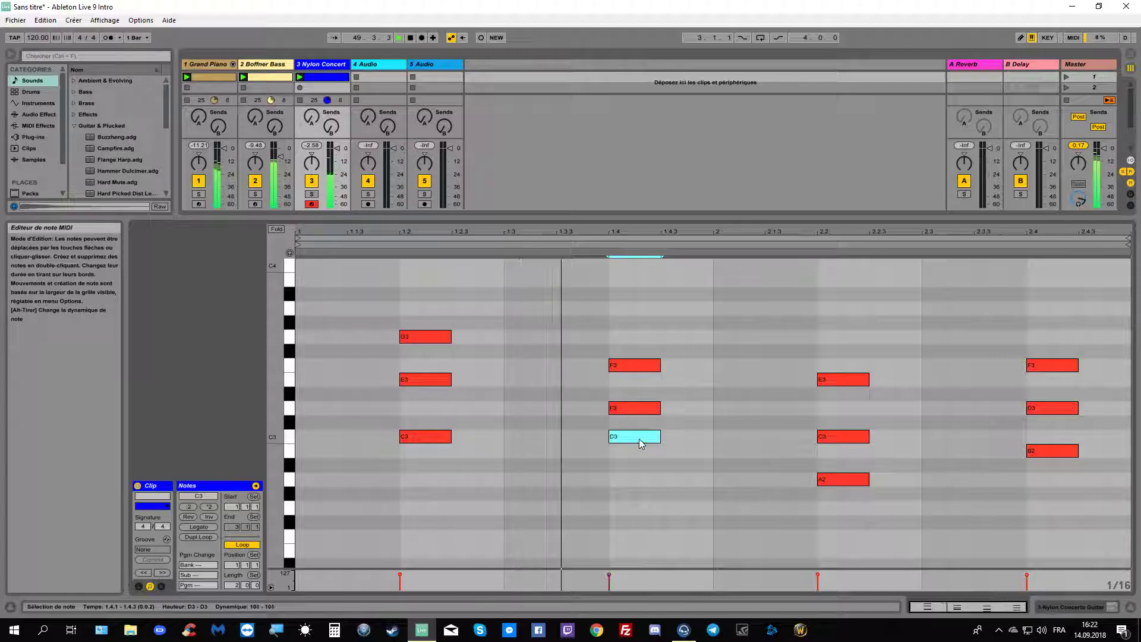
pyautogui.doubleClick(631, 452)
pyautogui.moveTo(631, 451); pyautogui.dragTo(660, 450)
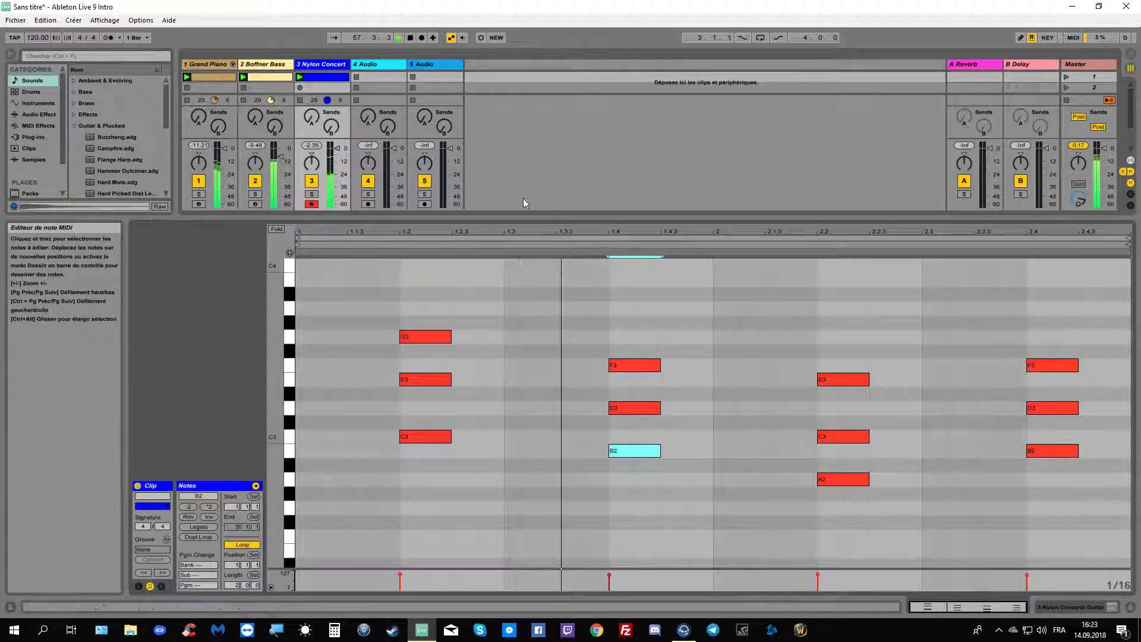
pyautogui.click(411, 38)
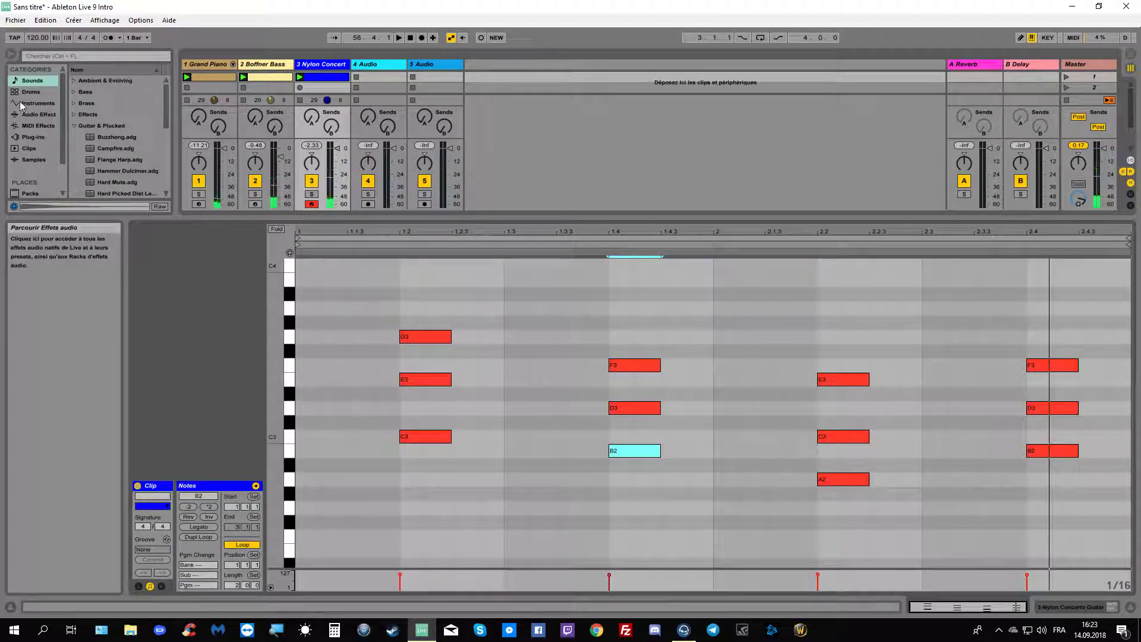
# Load the Kit-Core 606 kit from the Drums category onto a new MIDI track.
pyautogui.click(378, 66)
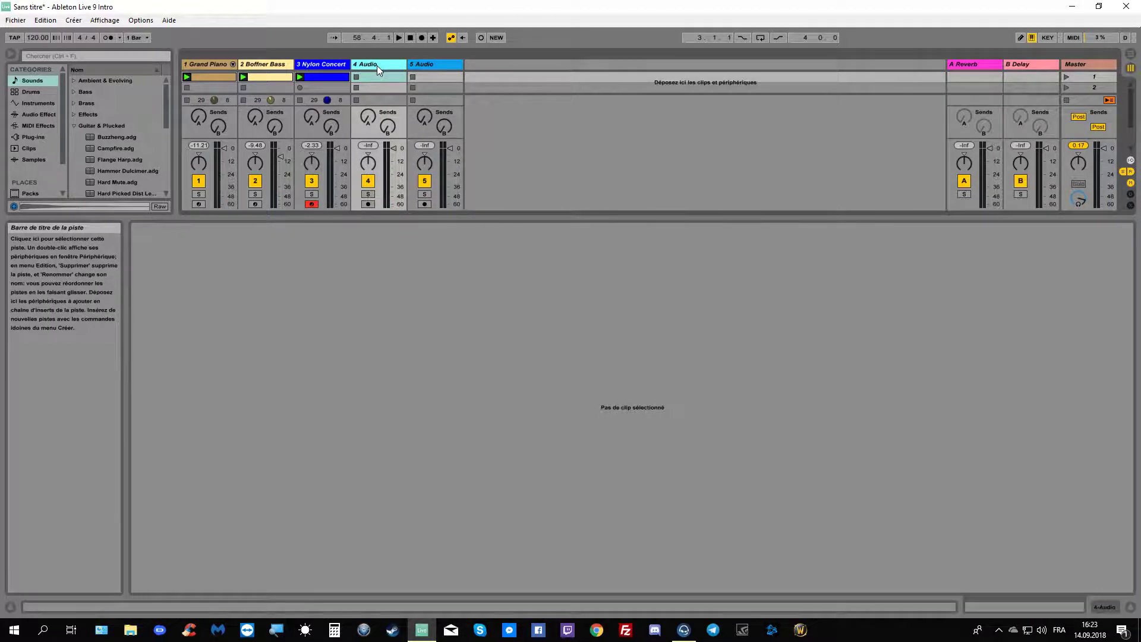
pyautogui.click(28, 93)
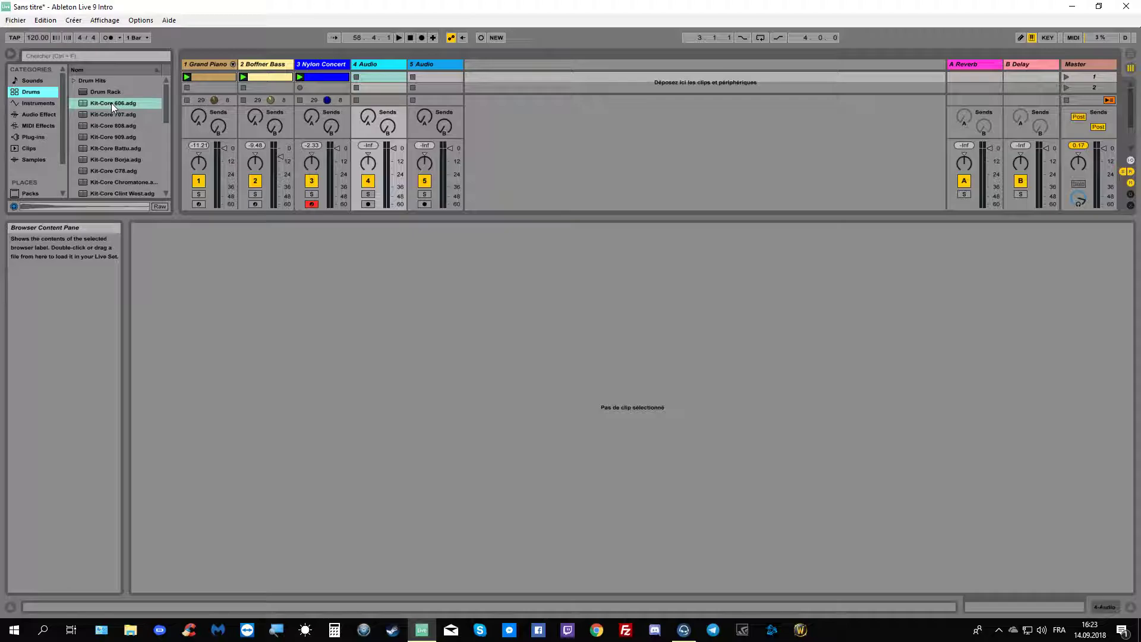
pyautogui.scroll(-3, 109, 112)
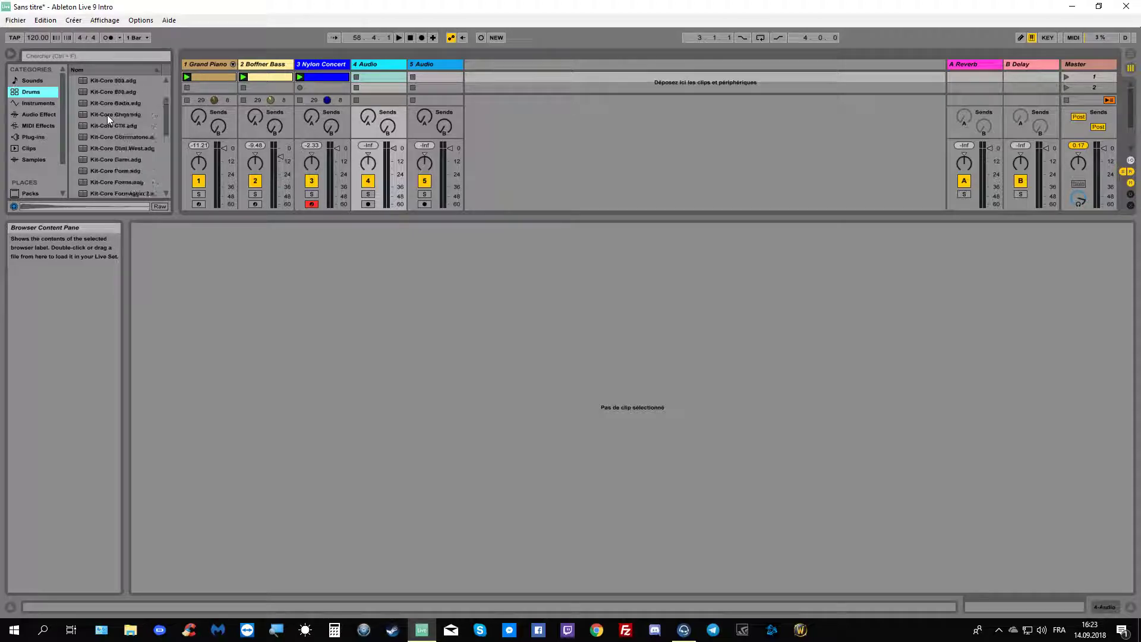
pyautogui.scroll(3, 108, 116)
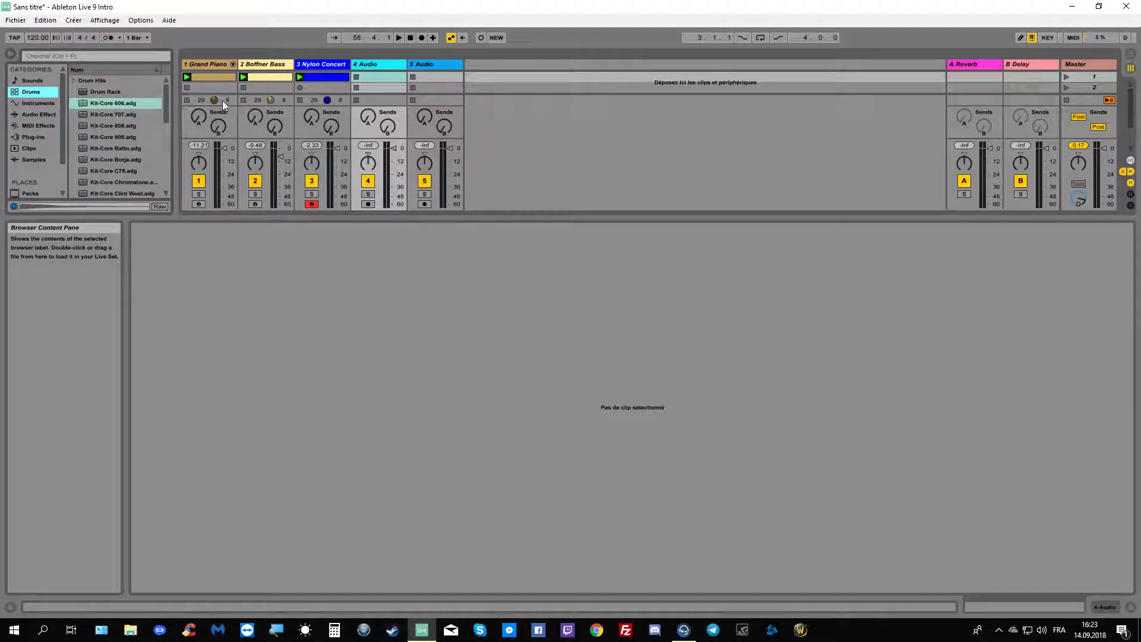
pyautogui.click(115, 105)
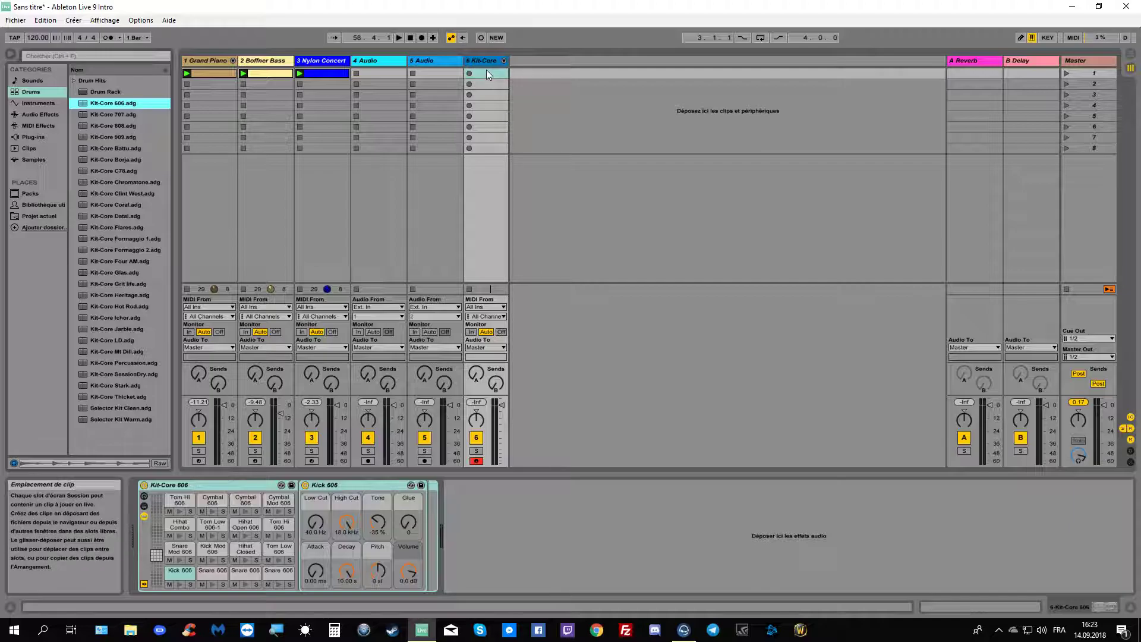
# Move the Kit-Core 606 track directly after Nylon Concerto Guitar, slightly widened, and create an empty MIDI clip in its first slot.
pyautogui.moveTo(486, 62); pyautogui.dragTo(372, 77)
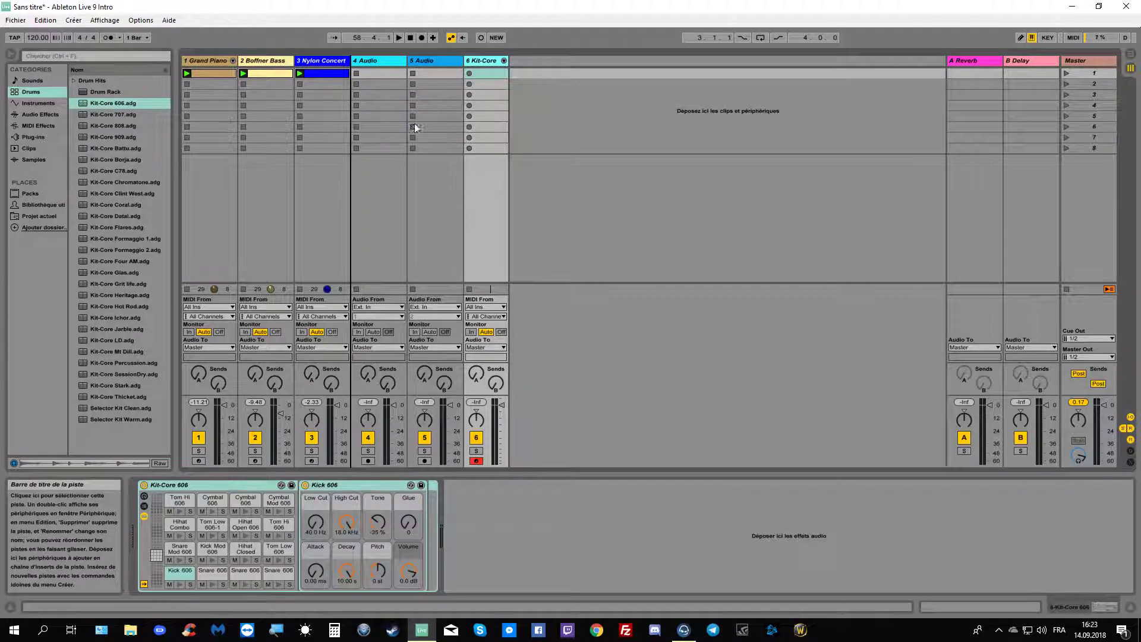
pyautogui.moveTo(414, 121); pyautogui.dragTo(394, 105)
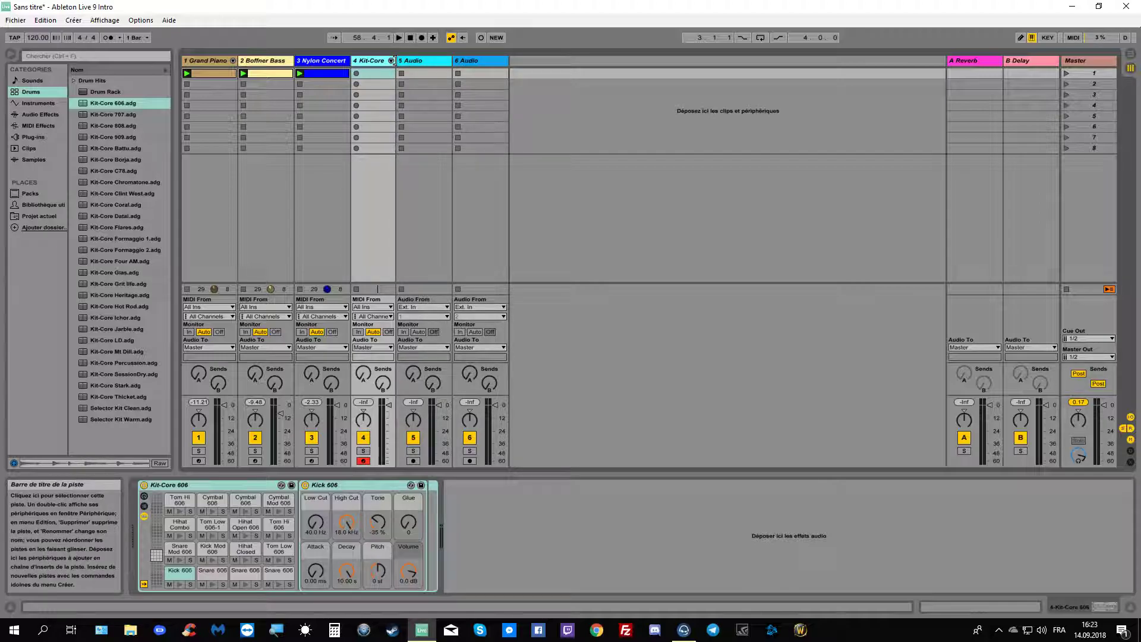
pyautogui.moveTo(392, 61); pyautogui.dragTo(404, 61)
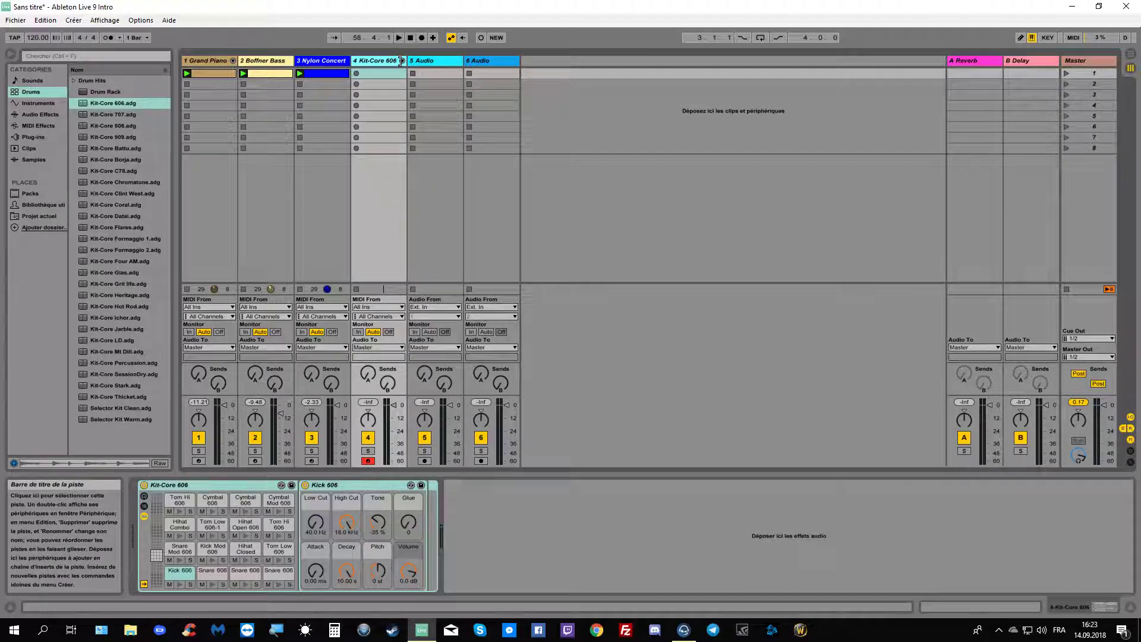
pyautogui.doubleClick(371, 75)
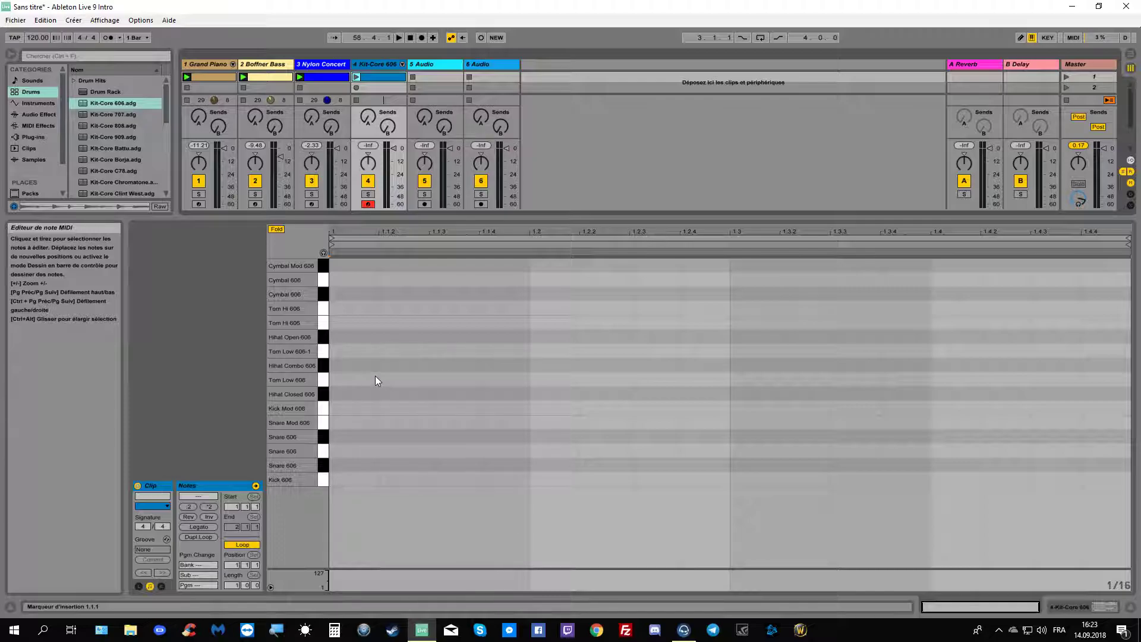
# Place a Kick 606 note at 1.1 and a Snare 606 note on the D1 row at 1.3.
pyautogui.doubleClick(352, 482)
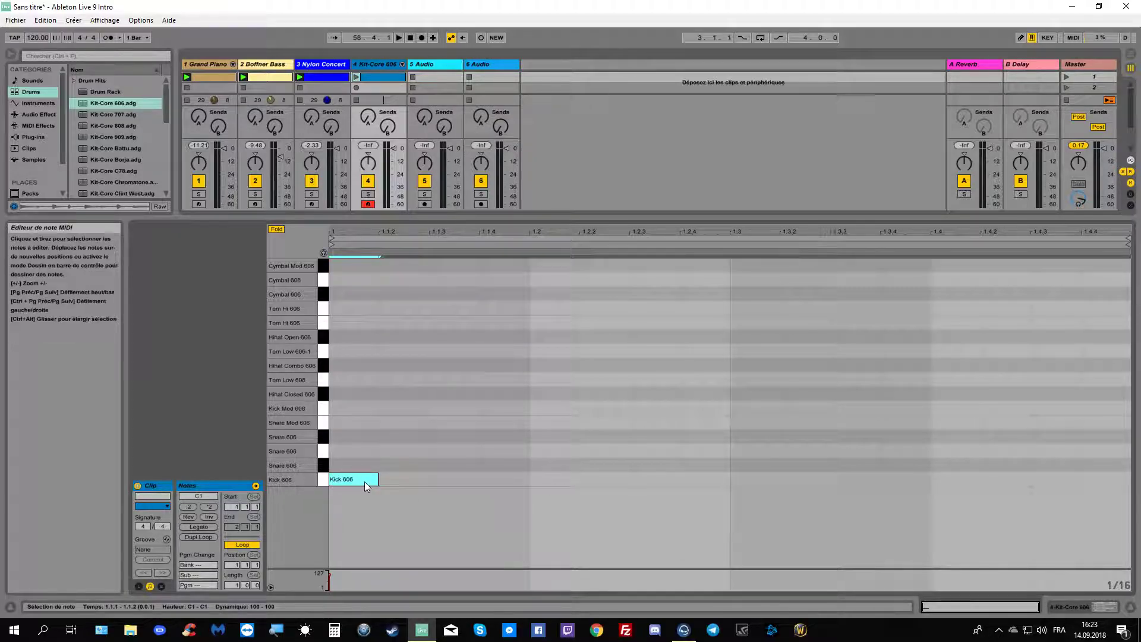
pyautogui.click(551, 449)
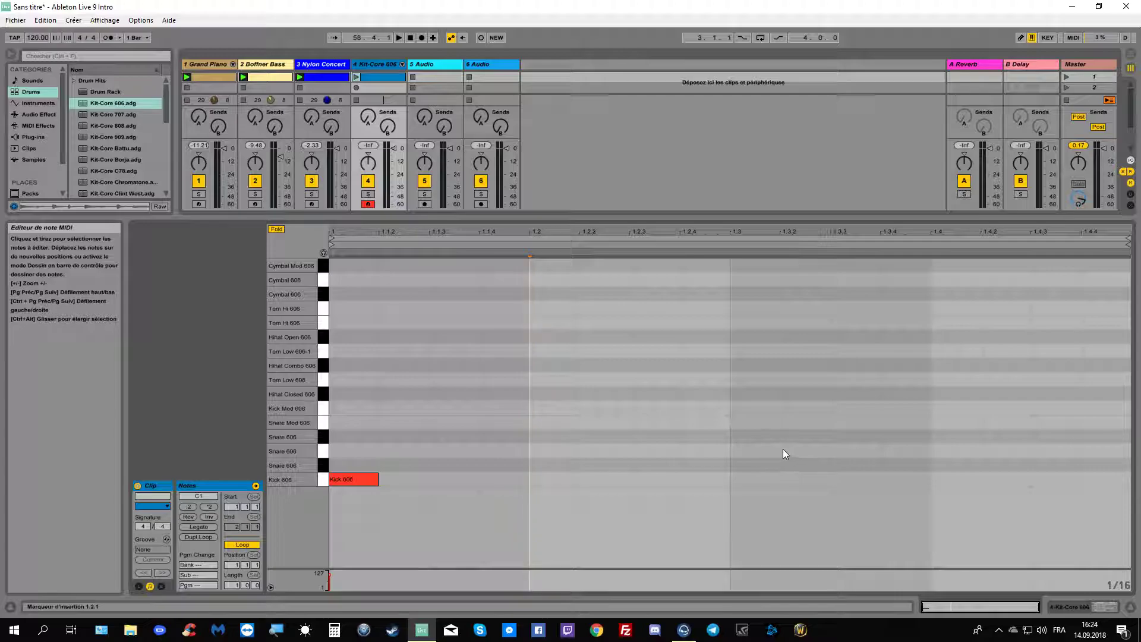
pyautogui.doubleClick(759, 447)
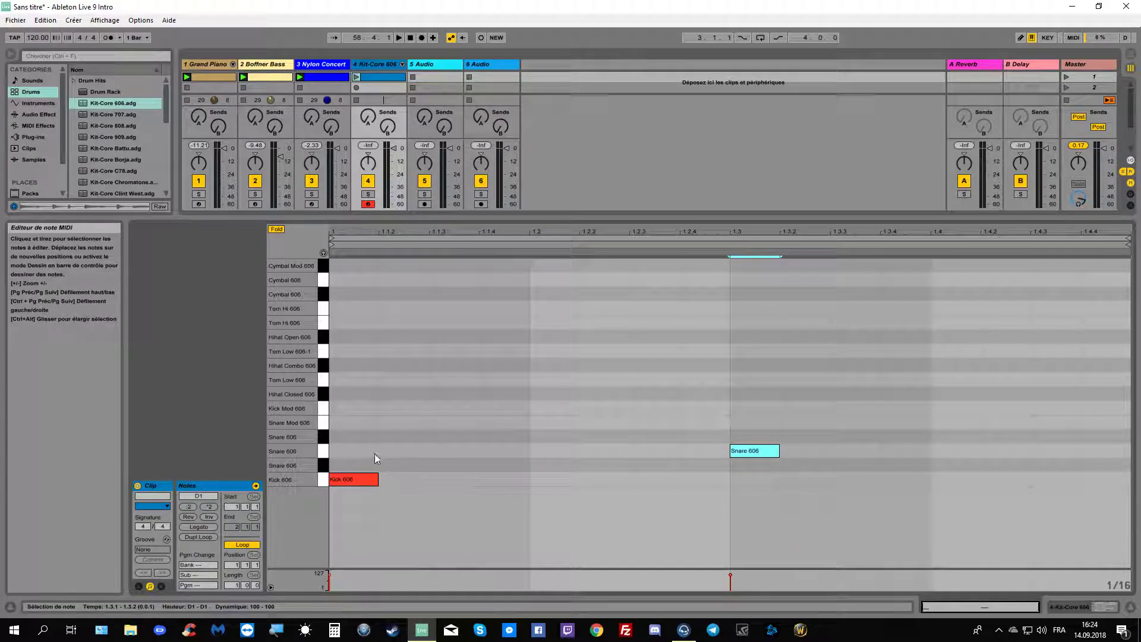
# Try Hihat Closed 606 notes on the four sixteenths of beat 1, and remove all but the first.
pyautogui.doubleClick(347, 391)
pyautogui.doubleClick(402, 395)
pyautogui.click(467, 394)
pyautogui.doubleClick(466, 395)
pyautogui.doubleClick(491, 396)
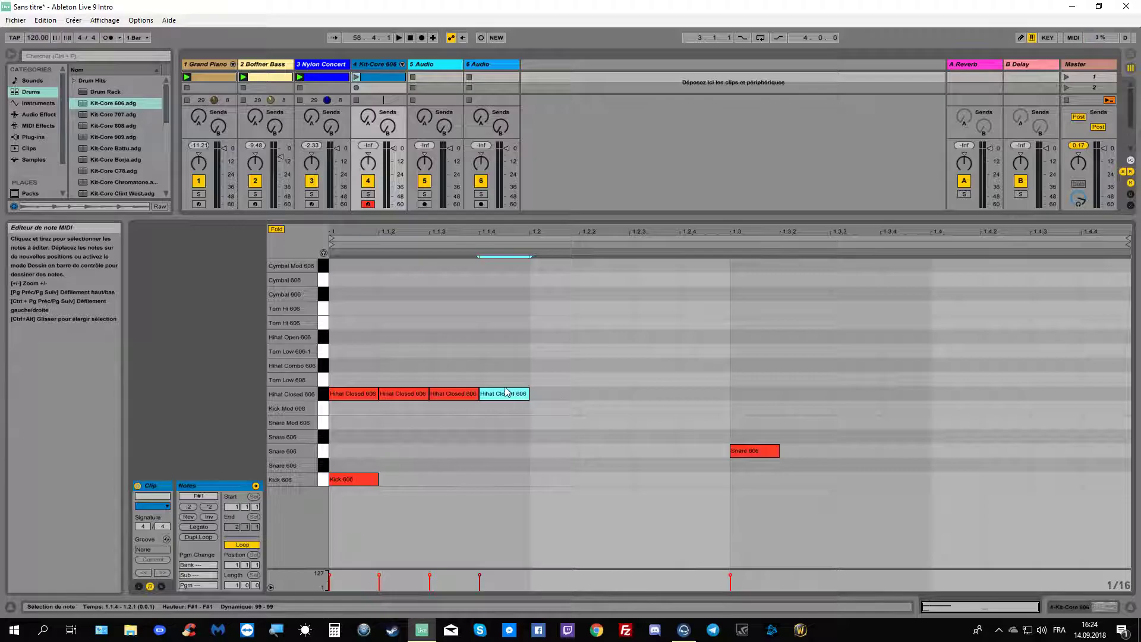
pyautogui.doubleClick(402, 394)
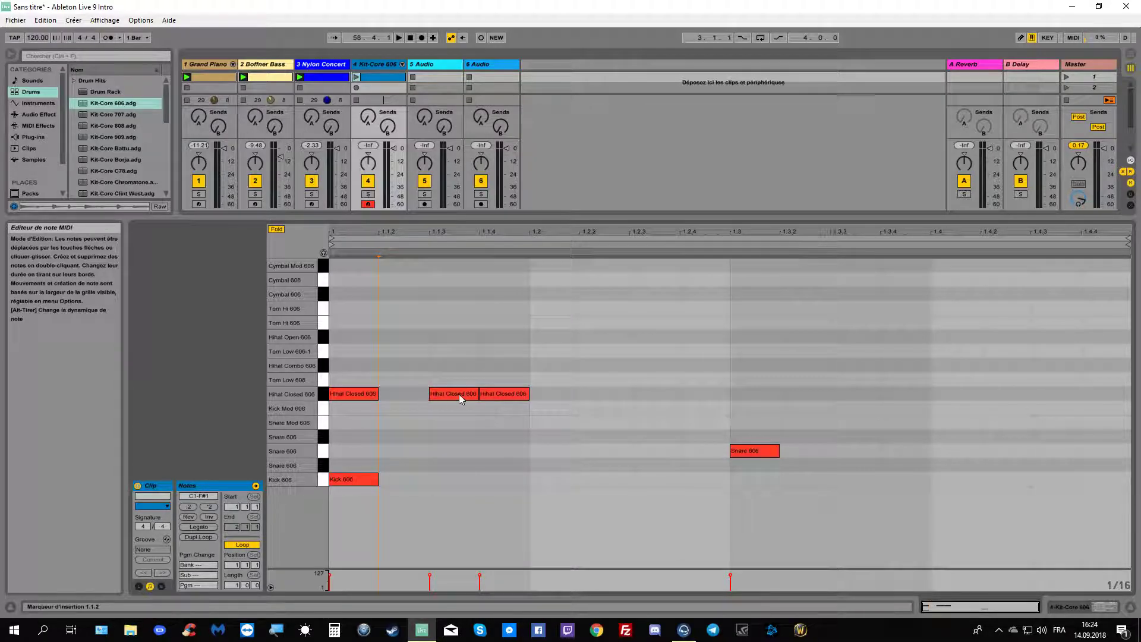
pyautogui.doubleClick(458, 395)
pyautogui.doubleClick(508, 391)
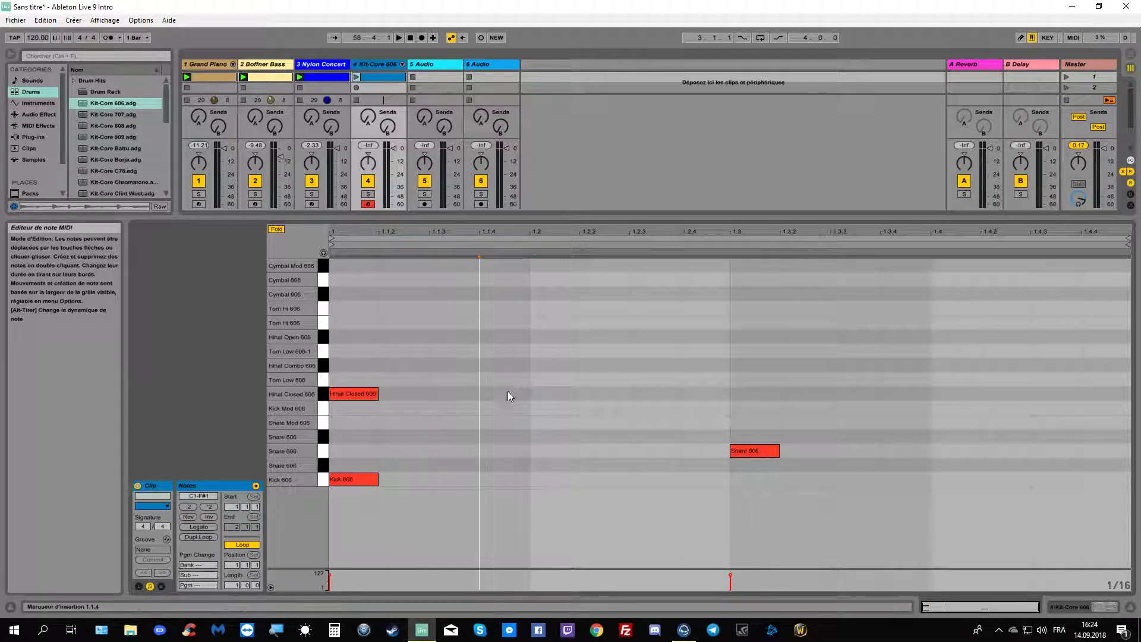
# Duplicate the first Hihat Closed 606 note onto every sixteenth of the bar.
pyautogui.click(362, 392)
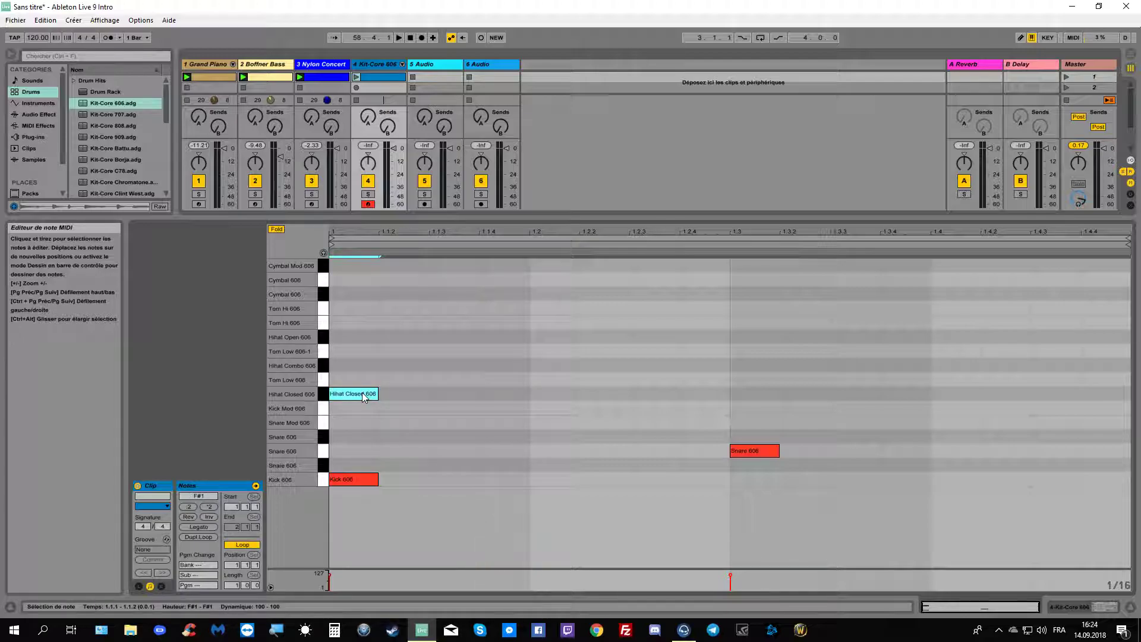
pyautogui.hotkey('ctrl', 'd')
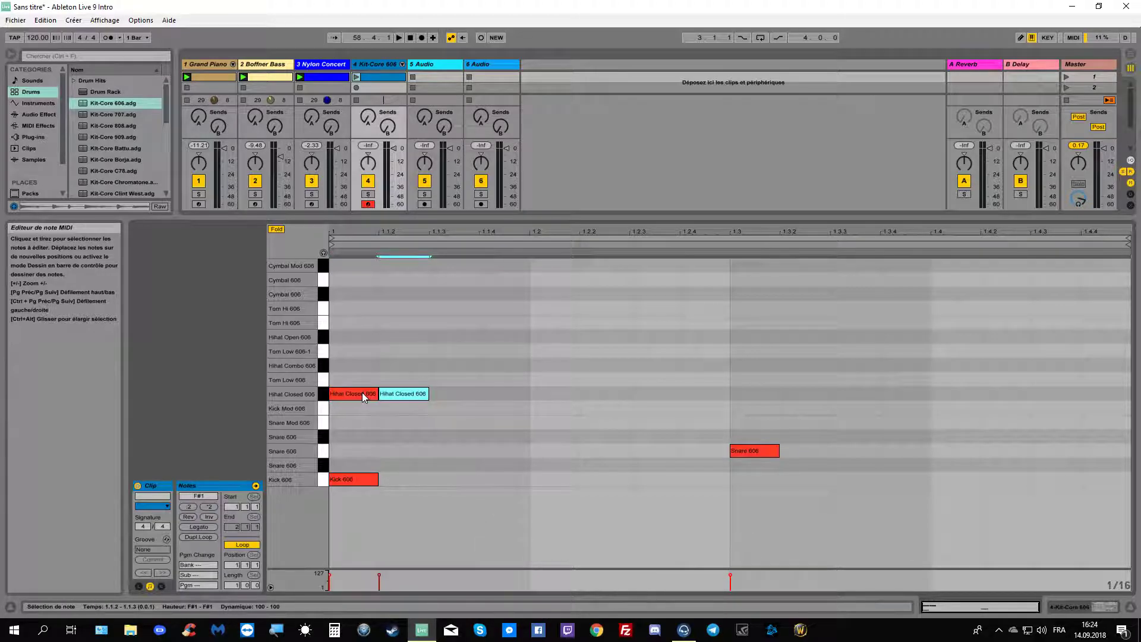
pyautogui.hotkey('ctrl', 'd')
pyautogui.hotkey('ctrl', 'd')
pyautogui.hotkey('ctrl', 'd')
pyautogui.hotkey('ctrl', 'd')
pyautogui.hotkey('ctrl', 'd')
pyautogui.hotkey('ctrl', 'd')
pyautogui.hotkey('ctrl', 'd')
pyautogui.hotkey('ctrl', 'd')
pyautogui.hotkey('ctrl', 'd')
pyautogui.hotkey('ctrl', 'd')
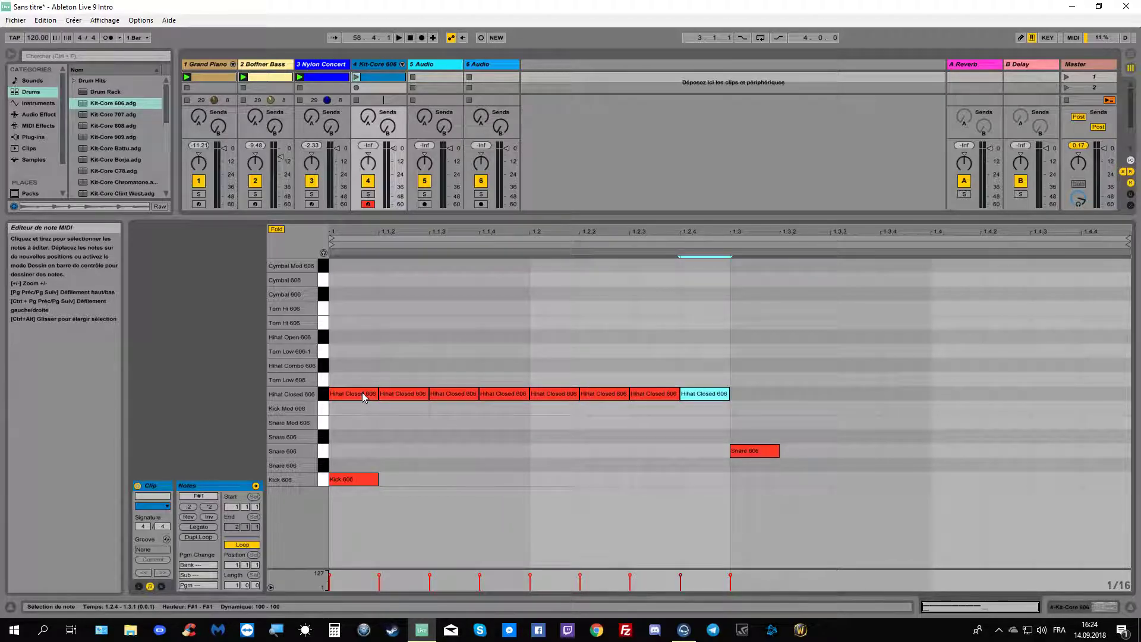
pyautogui.hotkey('ctrl', 'd')
pyautogui.hotkey('ctrl', 'd')
pyautogui.hotkey('ctrl', 'd')
pyautogui.hotkey('ctrl', 'd')
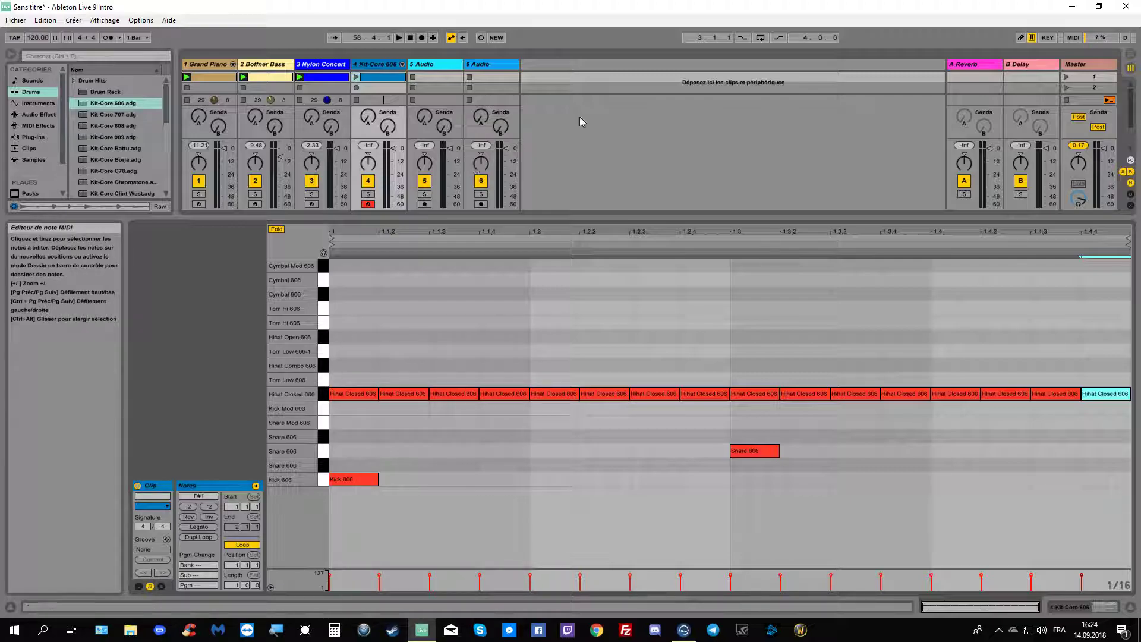
# Launch scene 1 and replace the closed hi-hats at 1.2 and 1.4 with Hihat Combo 606 notes.
pyautogui.click(1068, 77)
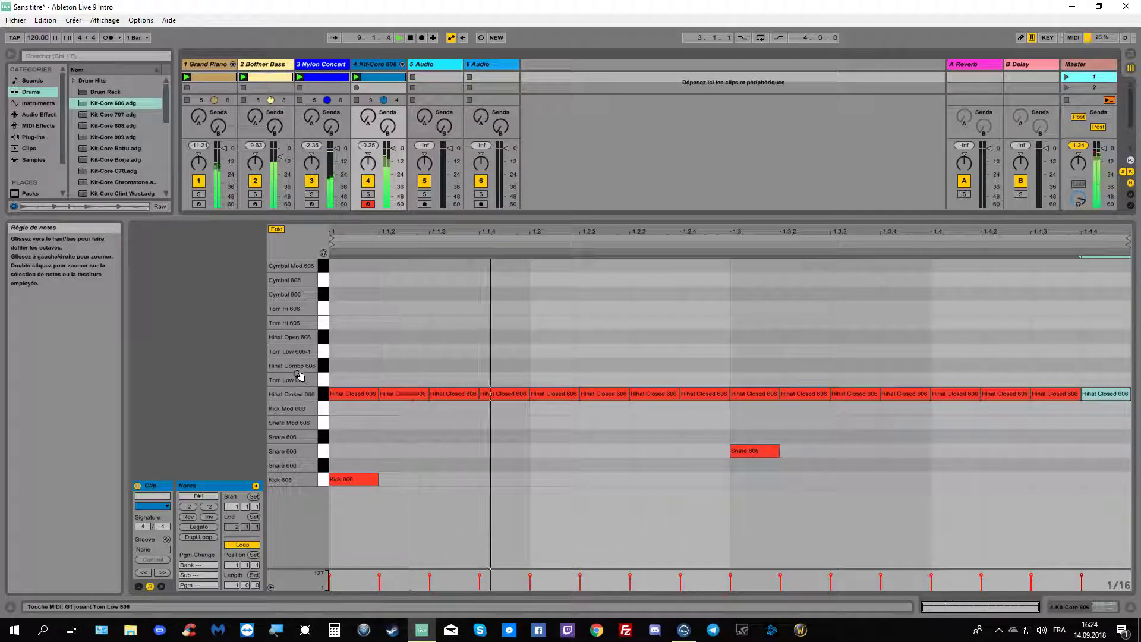
pyautogui.click(551, 394)
pyautogui.press('Delete')
pyautogui.doubleClick(553, 365)
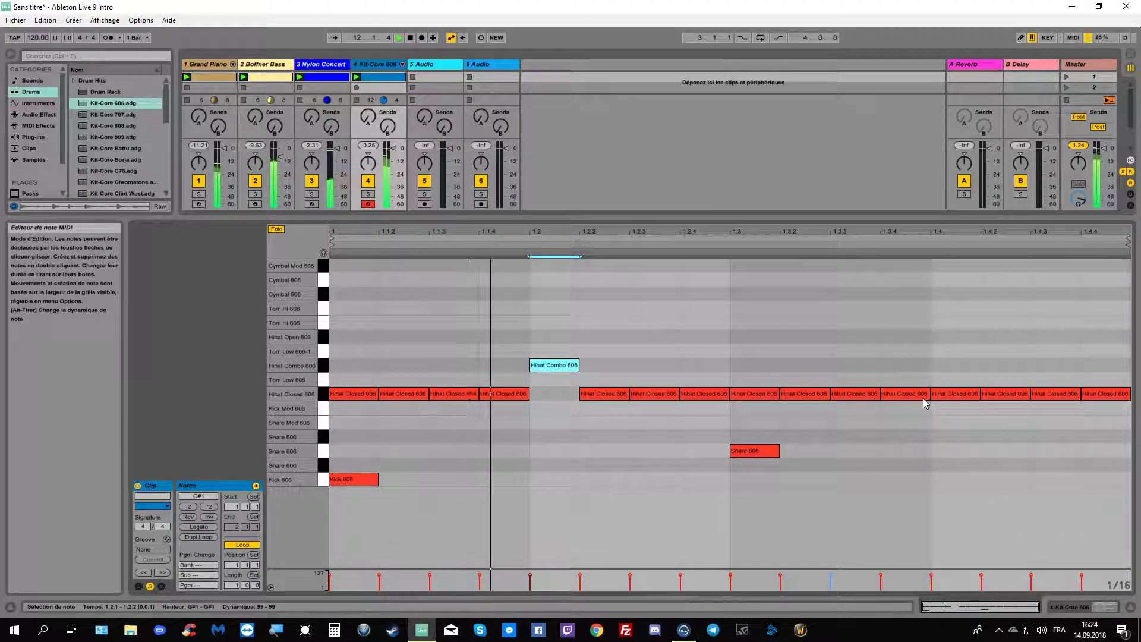
pyautogui.moveTo(957, 400); pyautogui.dragTo(950, 372)
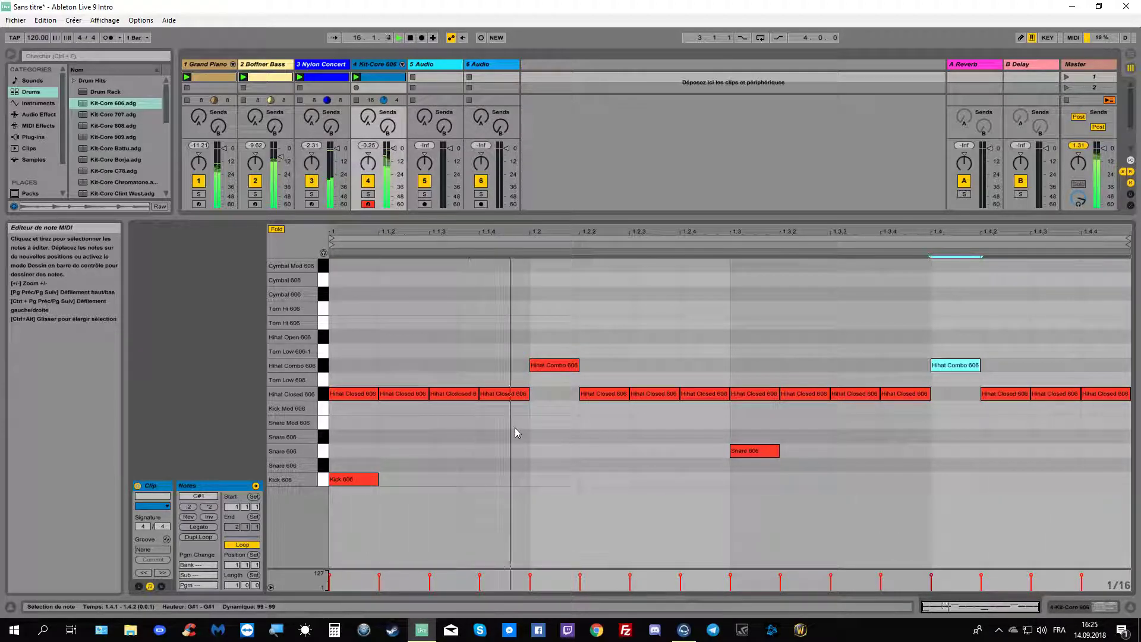
# Delete all hi-hat notes from the drum clip, keeping only the kick and the snare.
pyautogui.doubleClick(506, 394)
pyautogui.doubleClick(434, 395)
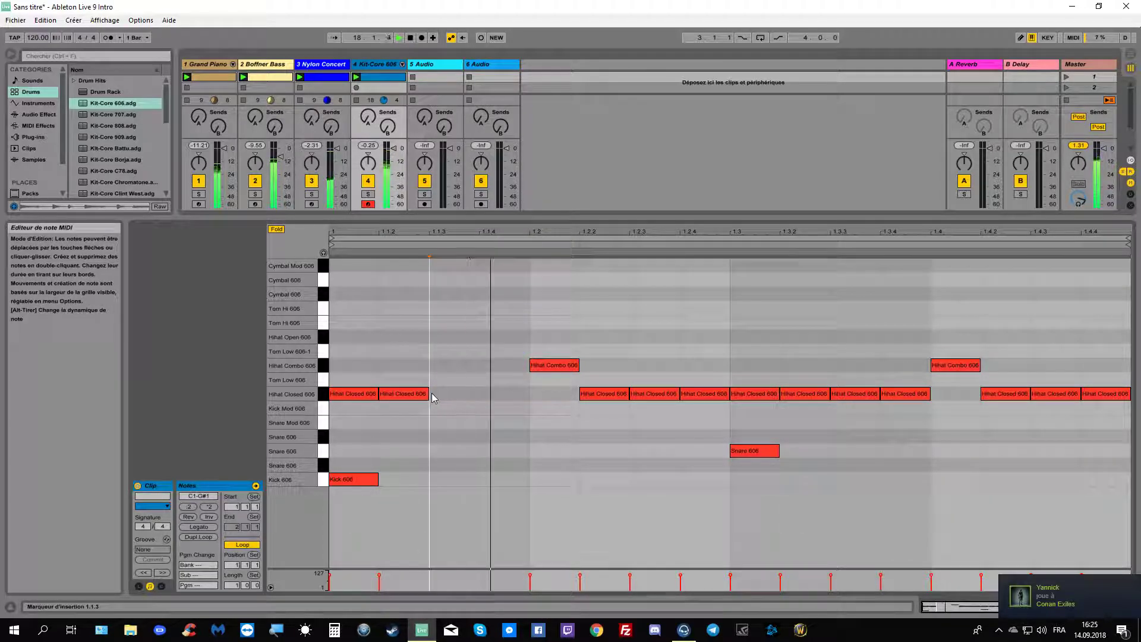
pyautogui.doubleClick(416, 394)
pyautogui.click(368, 394)
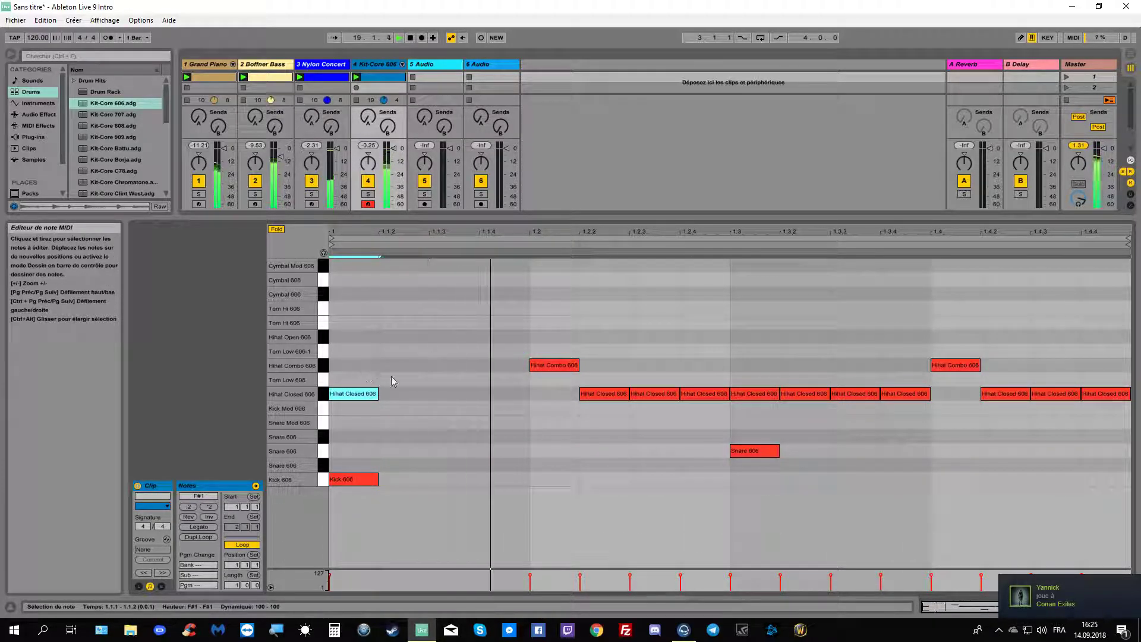
pyautogui.moveTo(357, 339); pyautogui.dragTo(1120, 424)
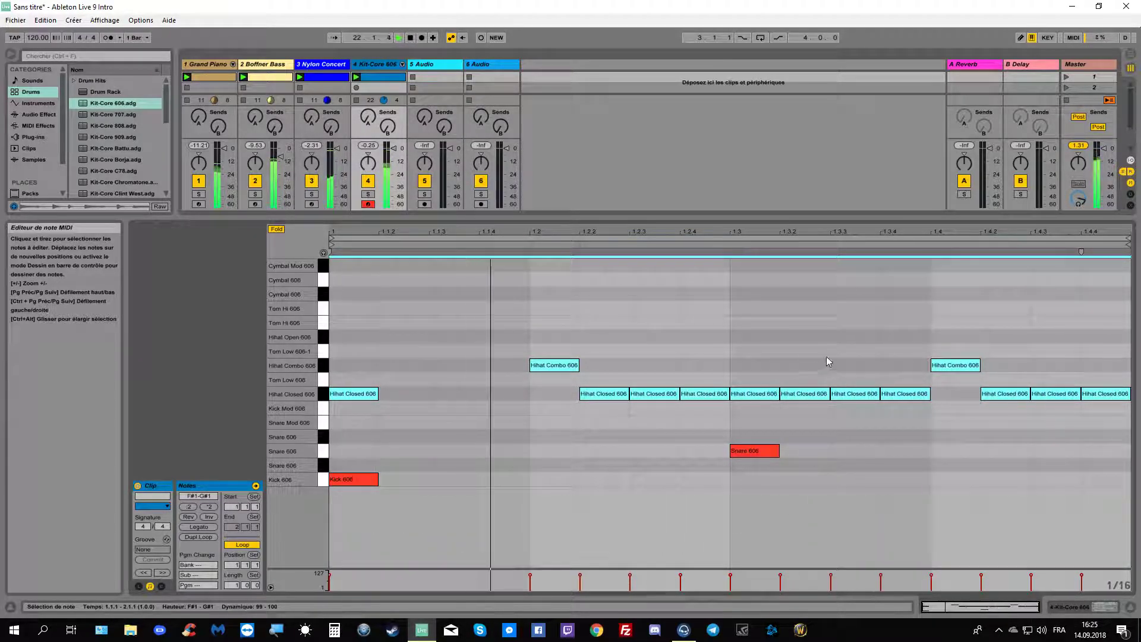
pyautogui.press('Delete')
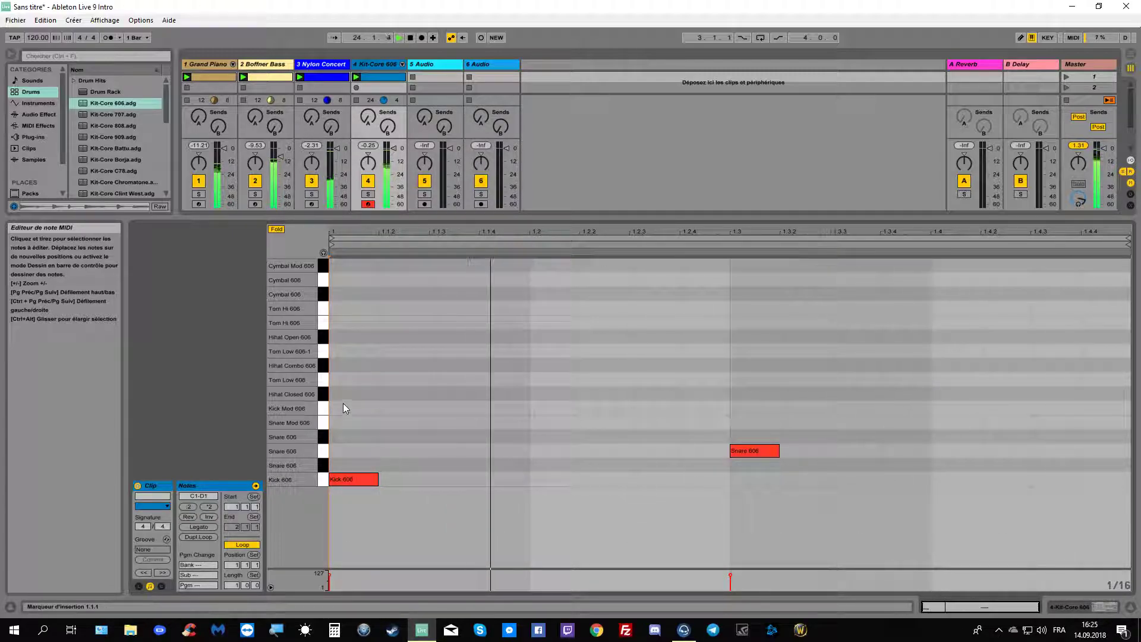
# Place a Hihat Combo 606 note at 1.1 and duplicate it onto every sixteenth of the bar.
pyautogui.doubleClick(342, 369)
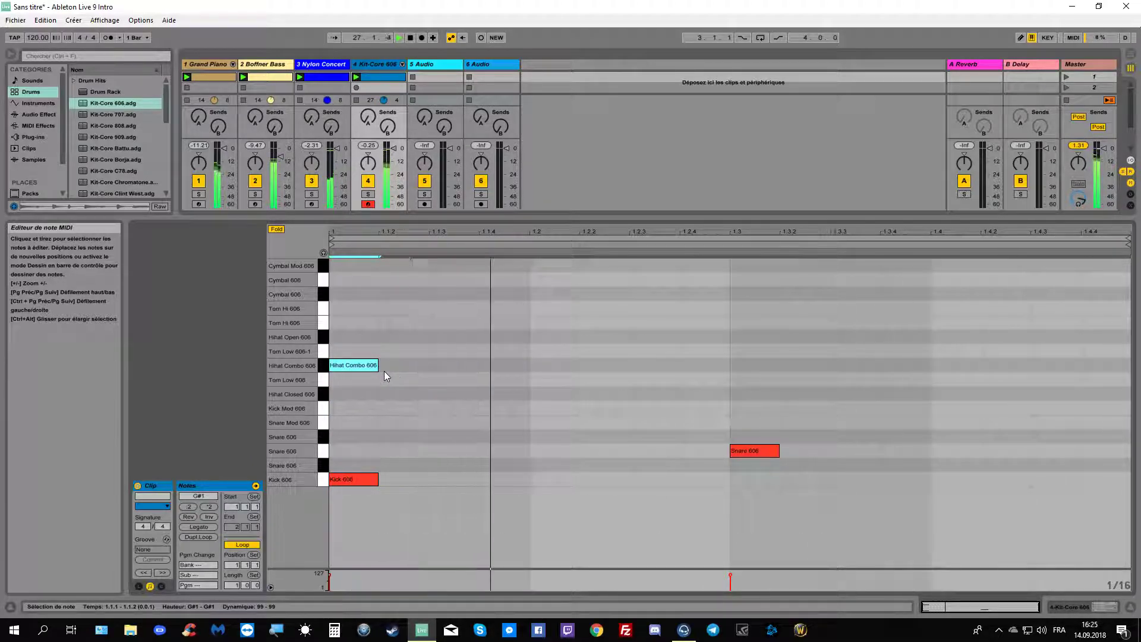
pyautogui.hotkey('ctrl', 'd')
pyautogui.hotkey('ctrl', 'd')
pyautogui.hotkey('ctrl', 'd')
pyautogui.hotkey('ctrl', 'd')
pyautogui.hotkey('ctrl', 'd')
pyautogui.hotkey('ctrl', 'd')
pyautogui.hotkey('ctrl', 'd')
pyautogui.hotkey('ctrl', 'd')
pyautogui.hotkey('ctrl', 'd')
pyautogui.hotkey('ctrl', 'd')
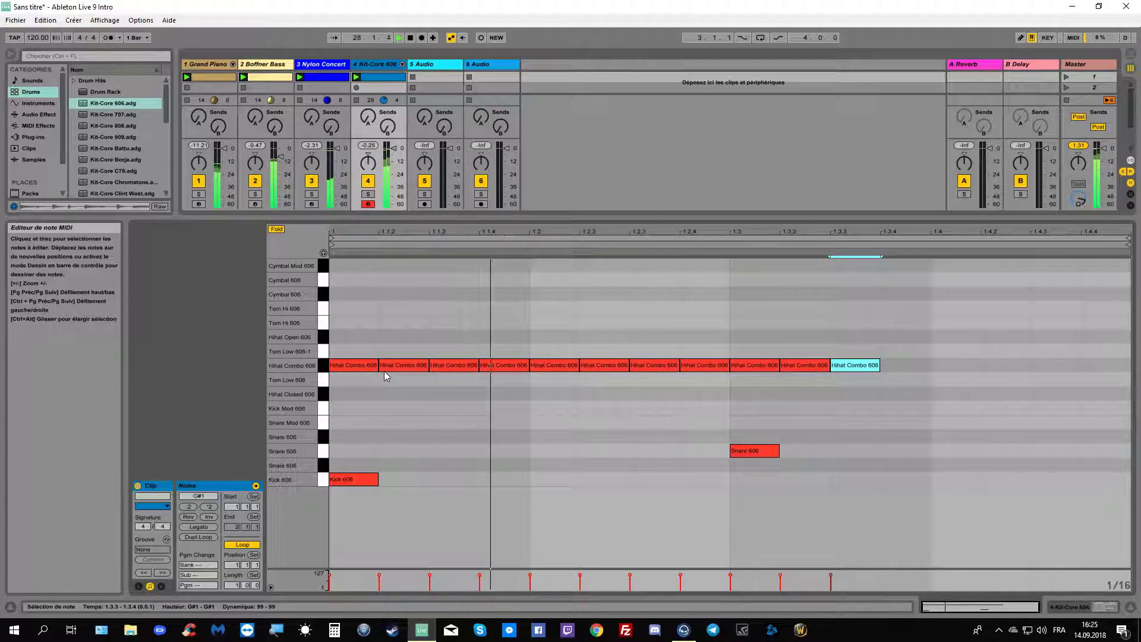
pyautogui.hotkey('ctrl', 'd')
pyautogui.hotkey('ctrl', 'd')
pyautogui.hotkey('ctrl', 'd')
pyautogui.hotkey('ctrl', 'd')
pyautogui.hotkey('ctrl', 'd')
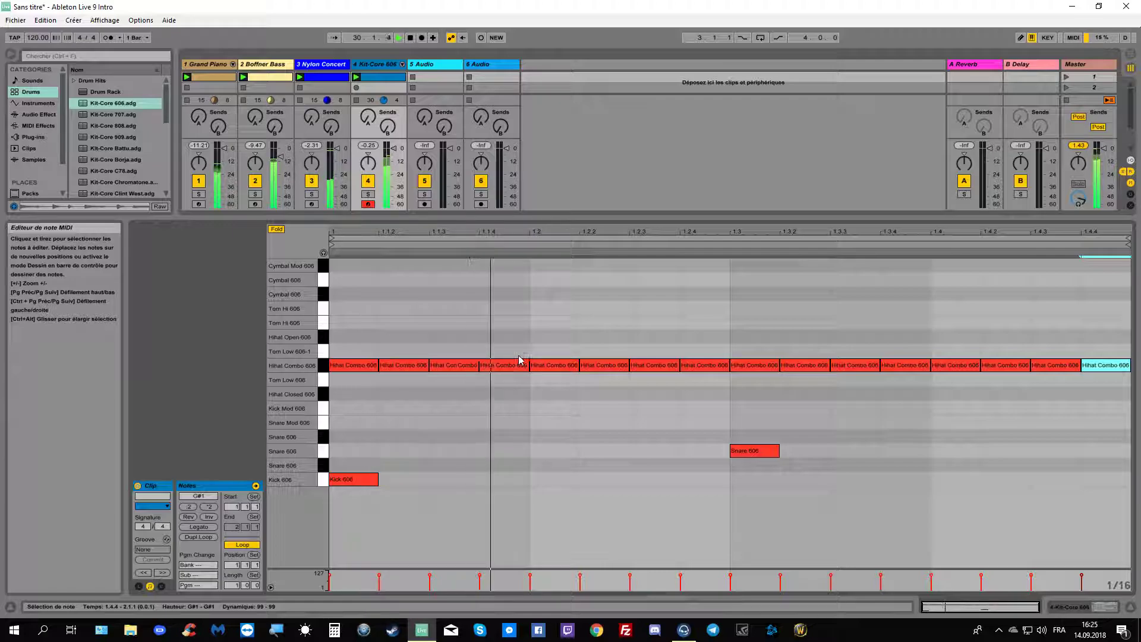
# Replace the Hihat Combo 606 notes at 1.2 and 1.4 with Hihat Open 606 notes.
pyautogui.doubleClick(553, 338)
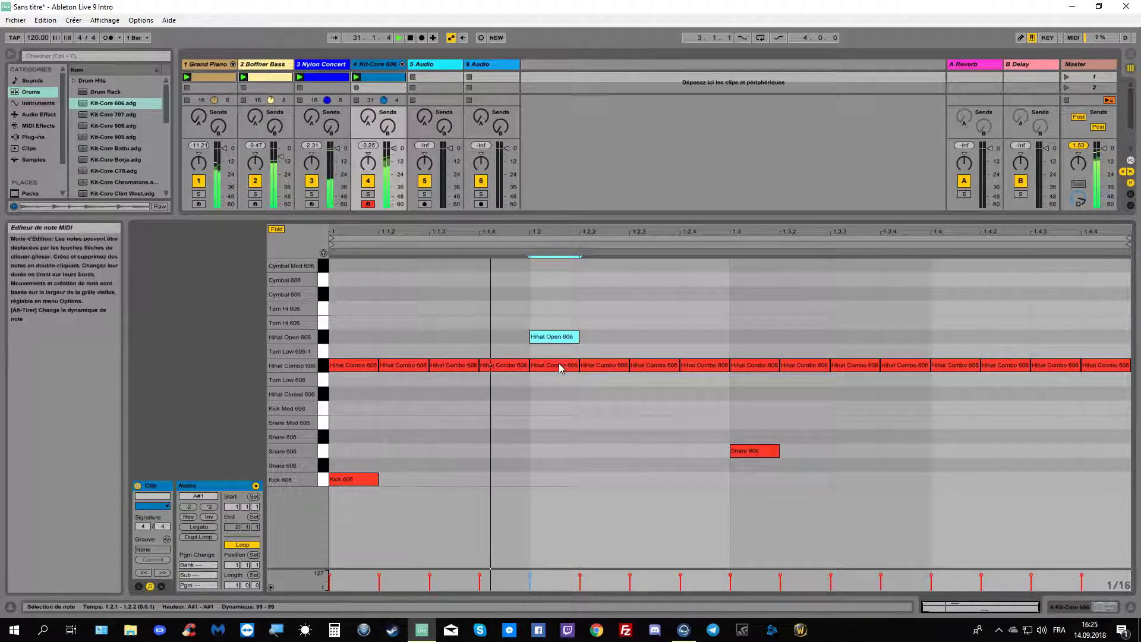
pyautogui.doubleClick(556, 365)
pyautogui.doubleClick(946, 337)
pyautogui.doubleClick(955, 367)
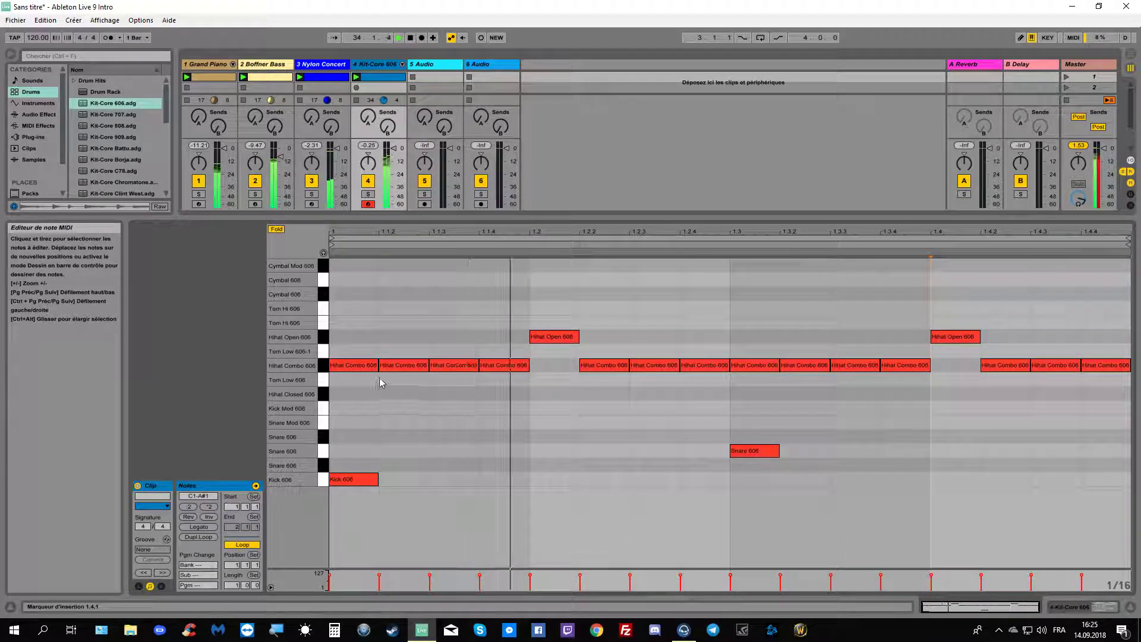
# Replace the Hihat Combo 606 notes at 1.1.2, 1.2.2, 1.3.2 and 1.4.2 with Hihat Closed 606 notes.
pyautogui.doubleClick(399, 395)
pyautogui.doubleClick(402, 365)
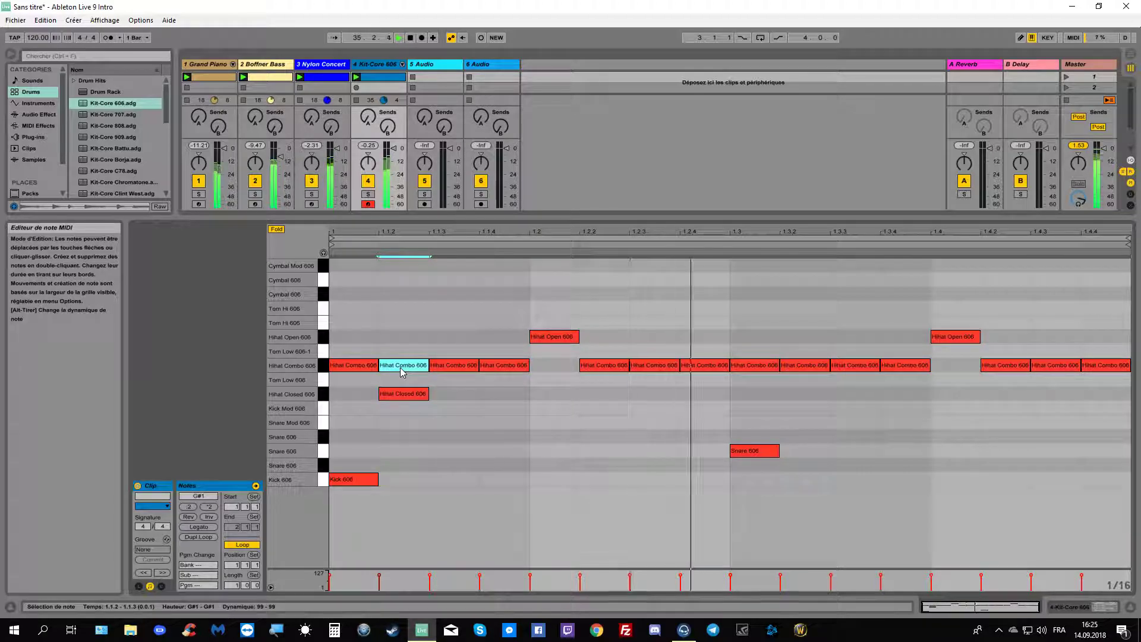
pyautogui.doubleClick(609, 395)
pyautogui.doubleClick(606, 366)
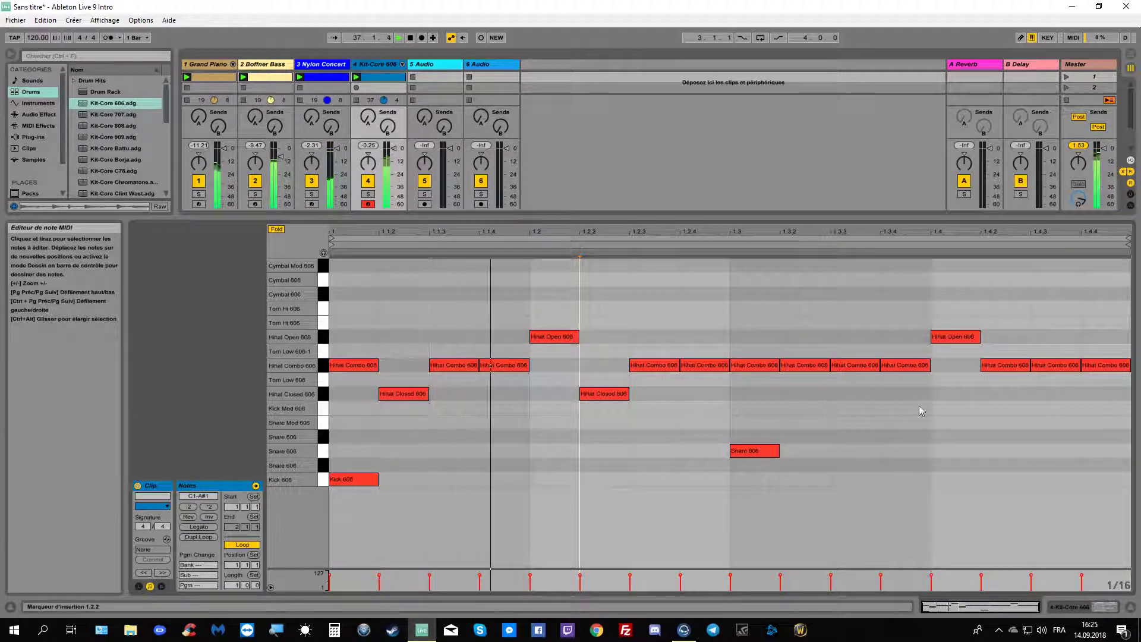
pyautogui.doubleClick(803, 393)
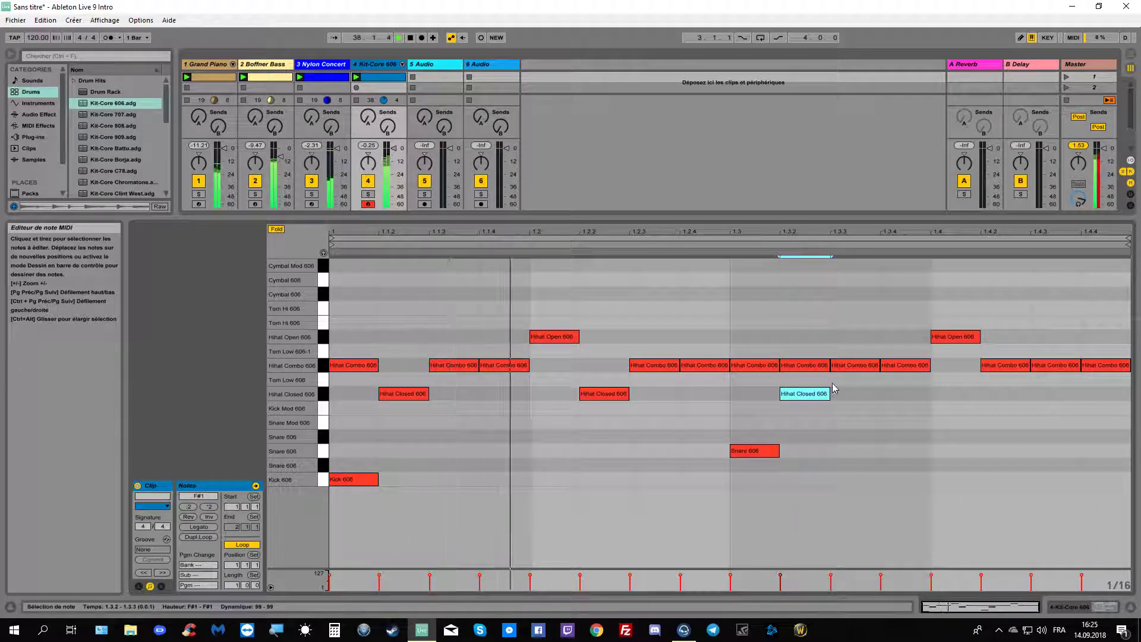
pyautogui.doubleClick(805, 366)
pyautogui.doubleClick(1019, 394)
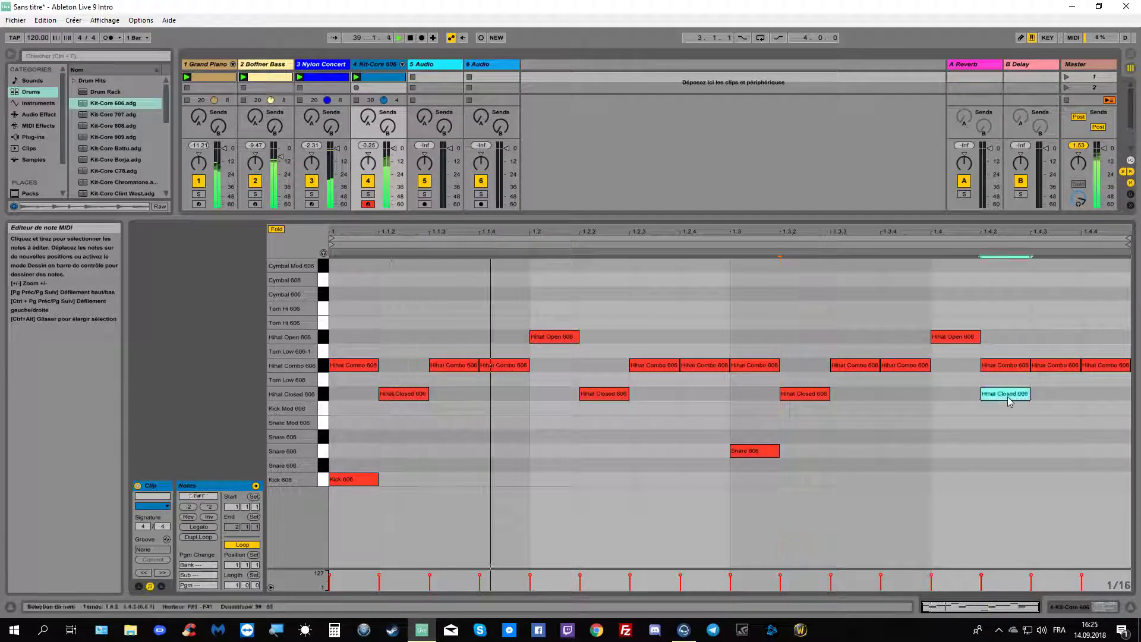
pyautogui.doubleClick(1019, 366)
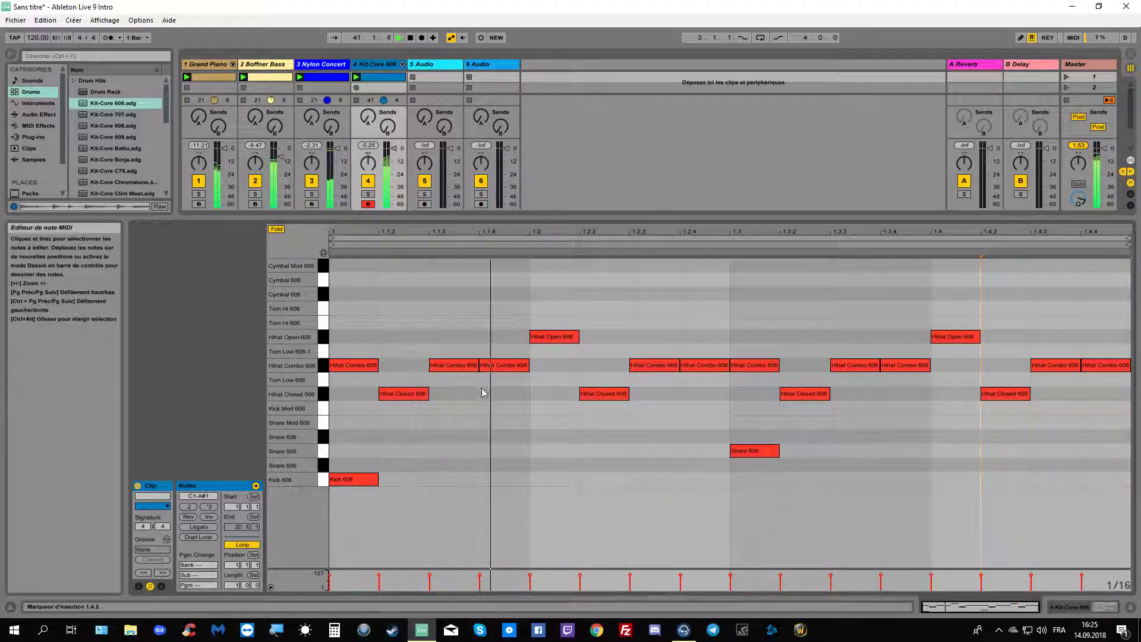
# Replace the Hihat Combo 606 notes at 1.1.4, 1.2.4, 1.3.4 and 1.4.4 with Hihat Closed 606 notes.
pyautogui.doubleClick(504, 393)
pyautogui.doubleClick(513, 366)
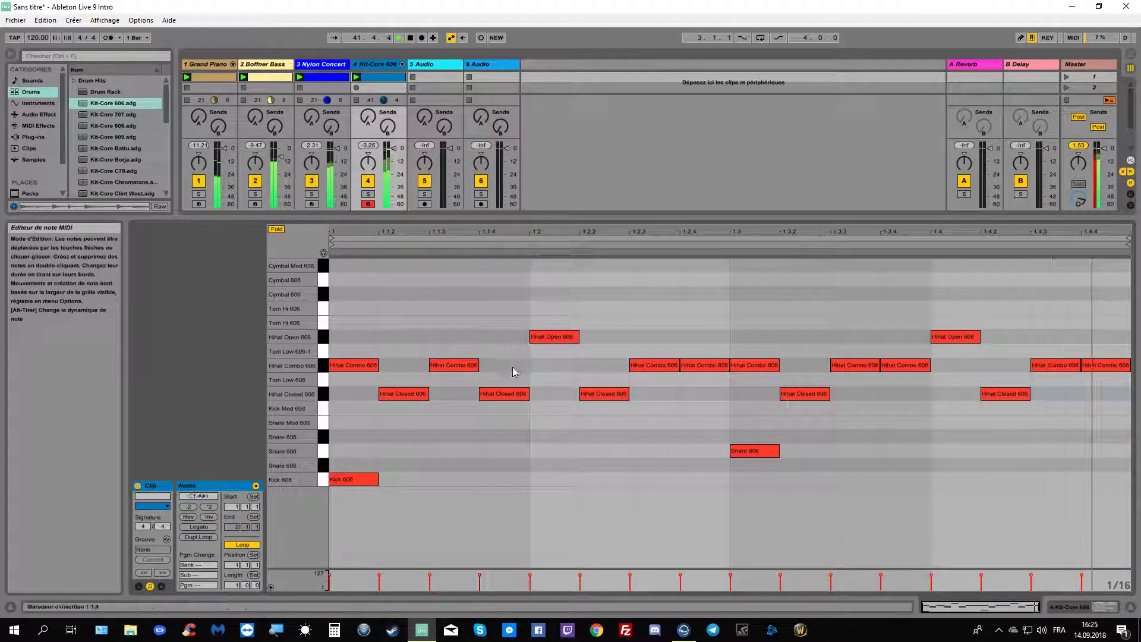
pyautogui.doubleClick(709, 393)
pyautogui.doubleClick(711, 366)
pyautogui.doubleClick(905, 393)
pyautogui.doubleClick(905, 365)
pyautogui.doubleClick(1104, 394)
pyautogui.doubleClick(1104, 365)
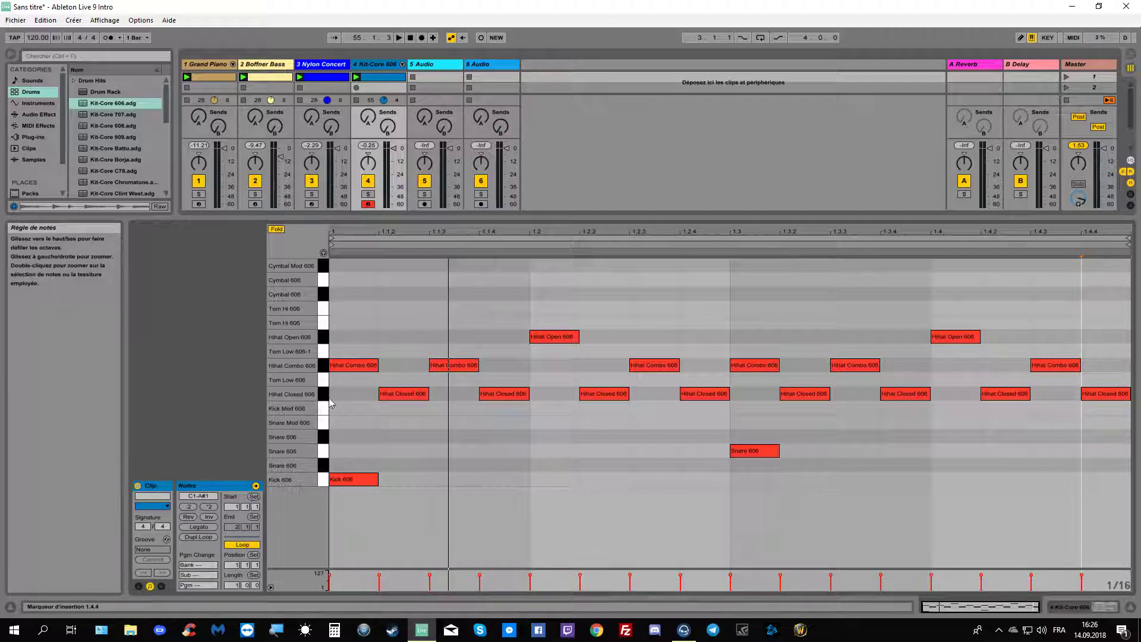
# Load the Kit-Core Percussion kit from the Drums category onto a new MIDI track.
pyautogui.click(432, 65)
pyautogui.scroll(-5, 113, 124)
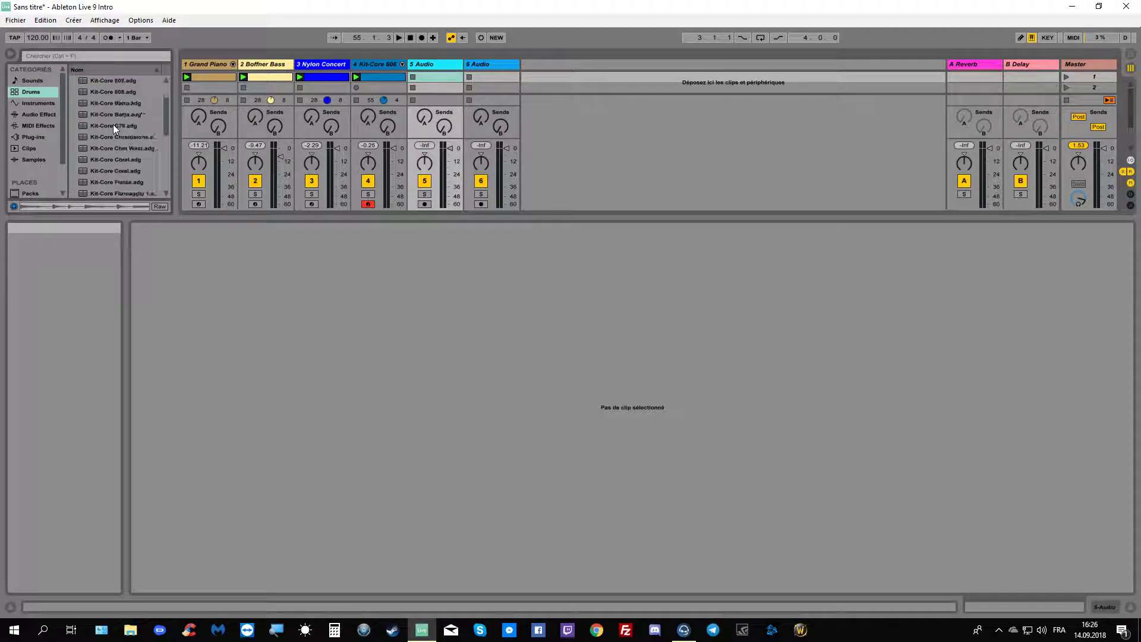
pyautogui.scroll(-3, 113, 123)
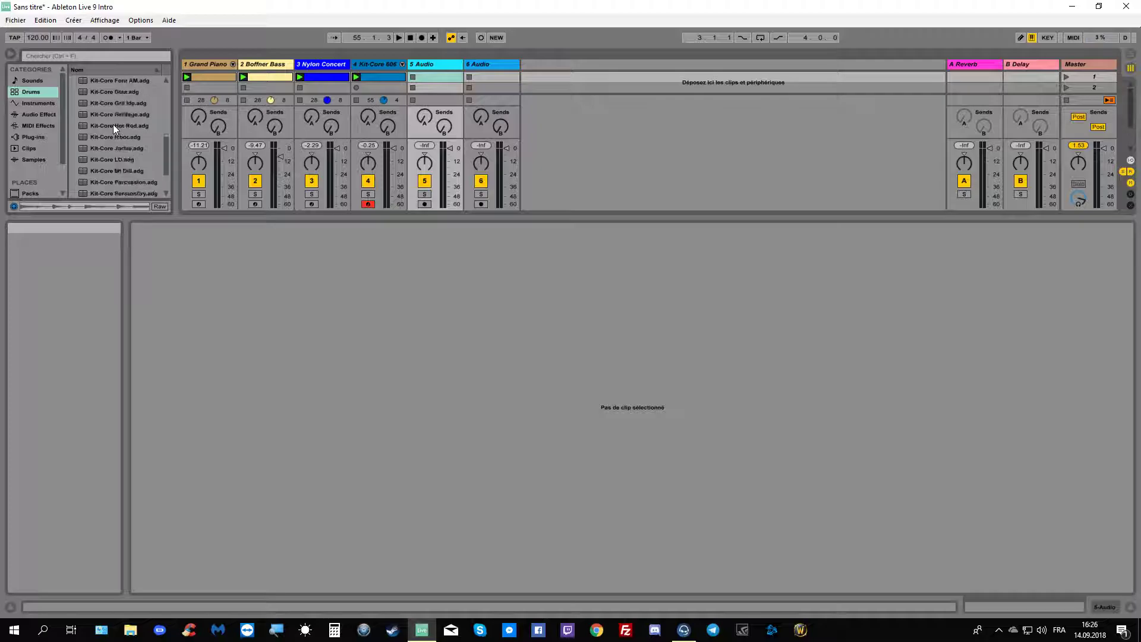
pyautogui.click(112, 183)
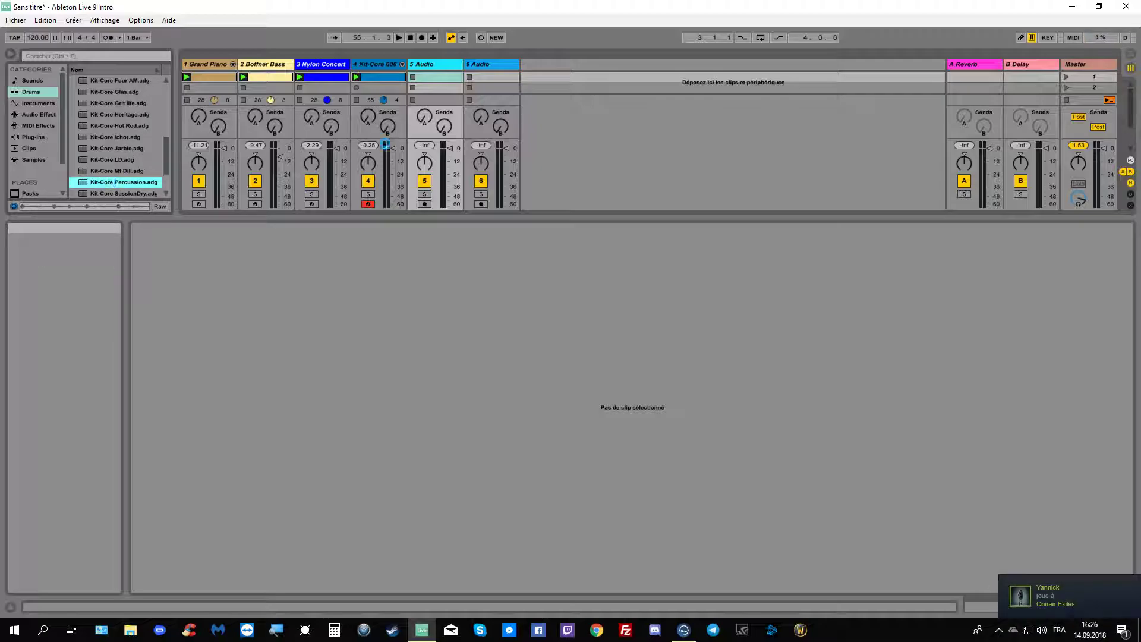
pyautogui.moveTo(414, 78); pyautogui.dragTo(441, 80)
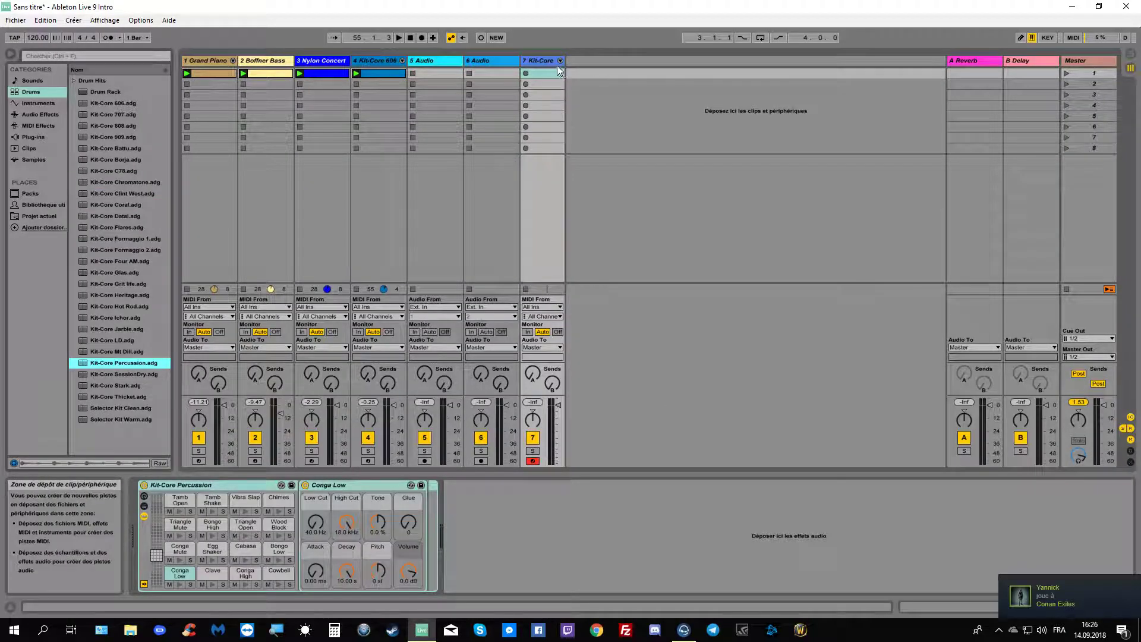
# Move the Kit-Core Percussion track directly after Kit-Core 606 and create an empty MIDI clip in its first slot.
pyautogui.moveTo(552, 66); pyautogui.dragTo(461, 62)
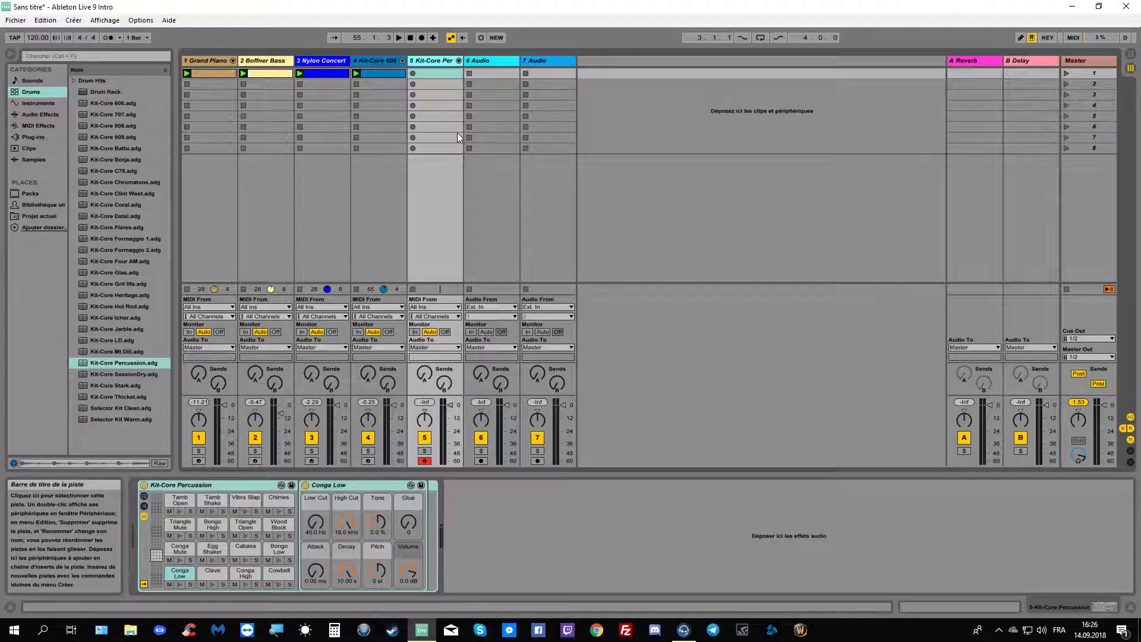
pyautogui.doubleClick(436, 73)
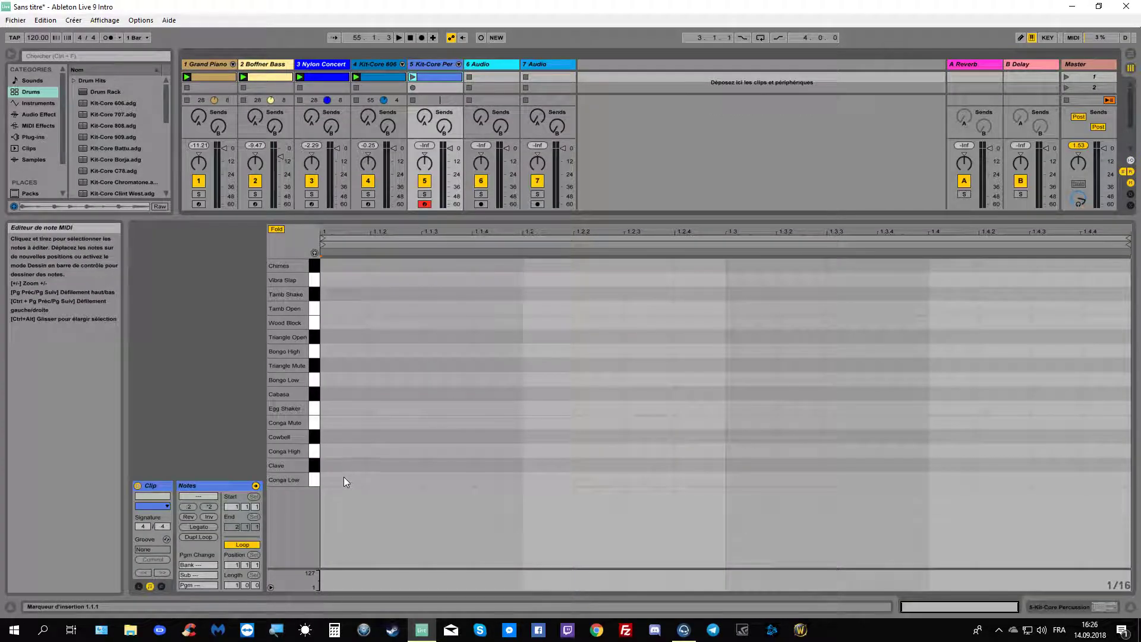
# Add Conga High sixteenth notes at 1.1.1, 1.1.3, 1.1.4, 1.2.1, 1.2.3, 1.3.2, 1.3.4 and 1.4.3 in the percussion clip.
pyautogui.doubleClick(337, 450)
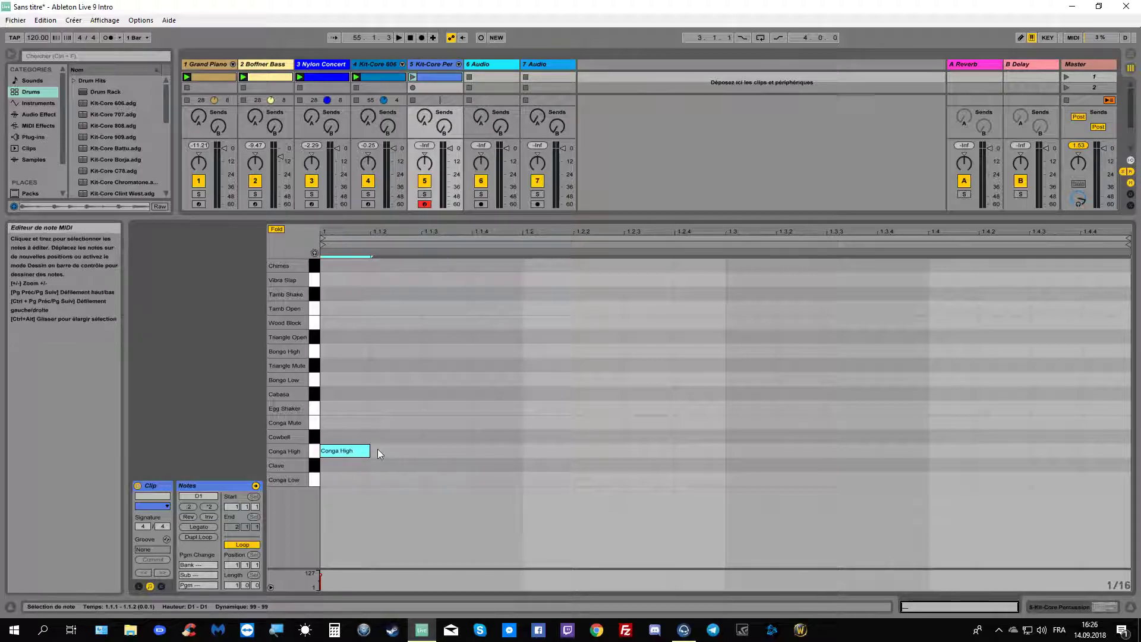
pyautogui.doubleClick(458, 449)
pyautogui.doubleClick(485, 451)
pyautogui.click(534, 452)
pyautogui.doubleClick(534, 452)
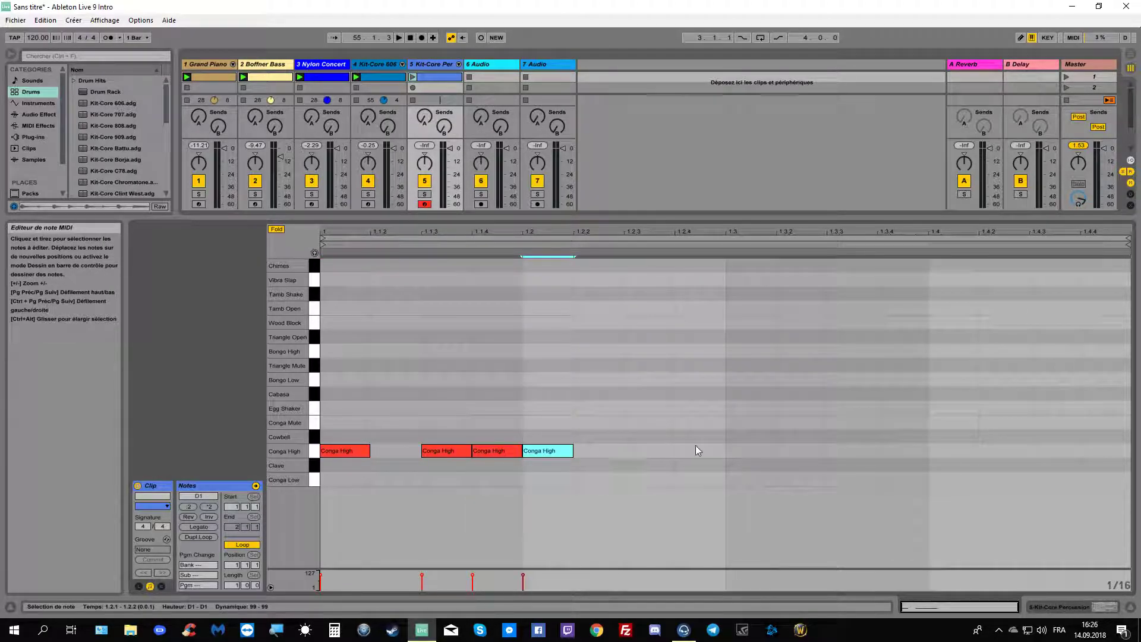
pyautogui.doubleClick(658, 453)
pyautogui.doubleClick(812, 451)
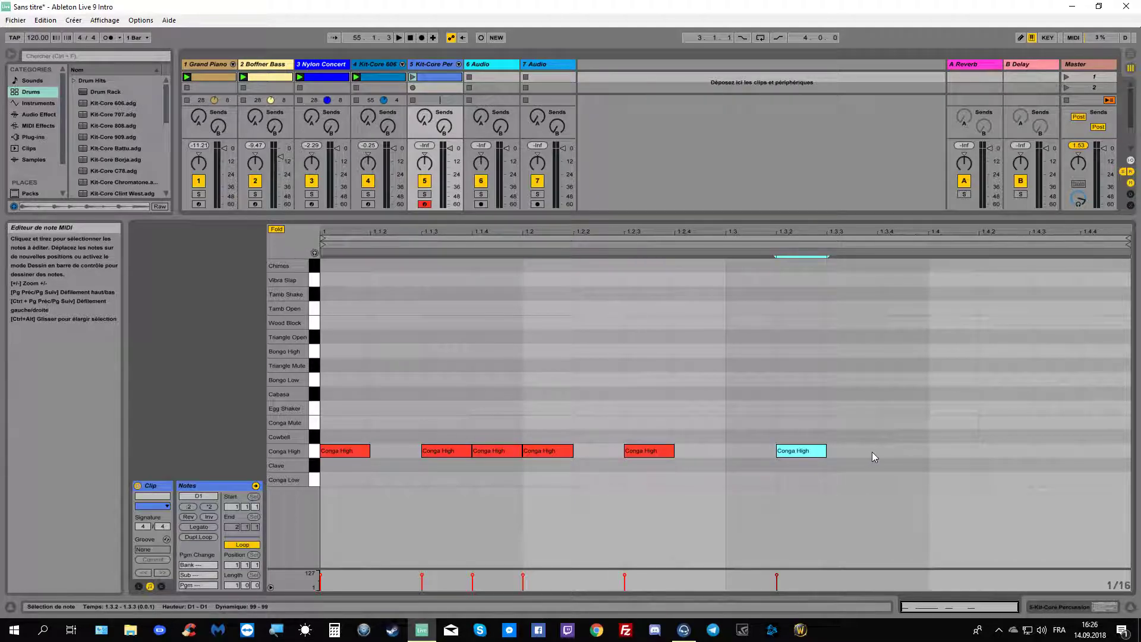
pyautogui.doubleClick(919, 452)
pyautogui.doubleClick(1070, 451)
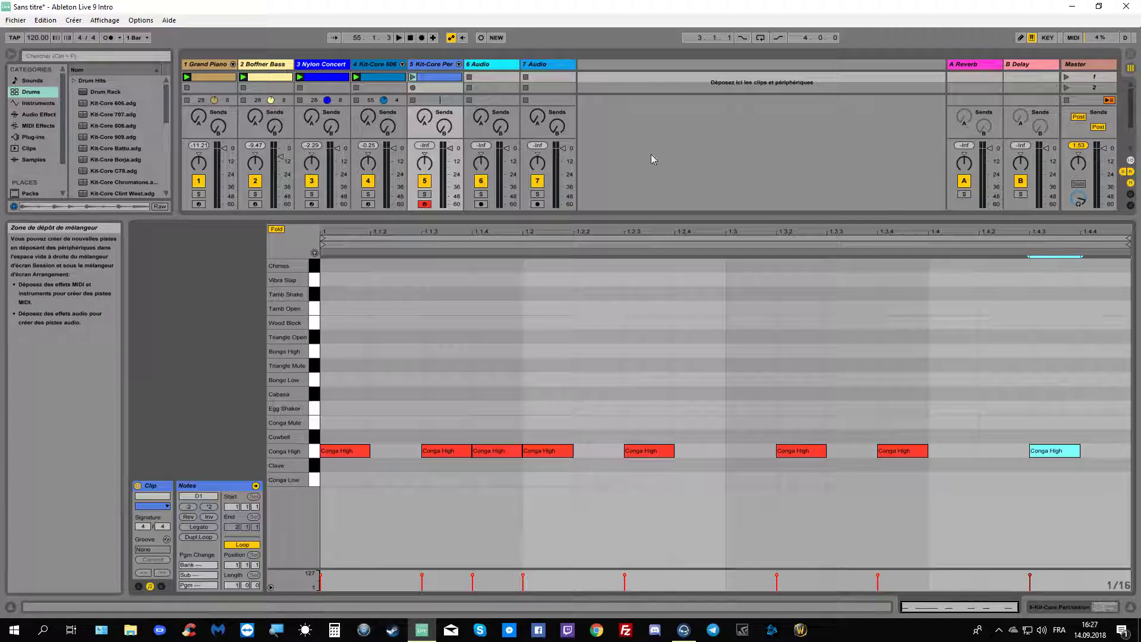
# Play the first scene and briefly solo the Kit-Core Percussion track to audition the conga pattern.
pyautogui.click(1066, 77)
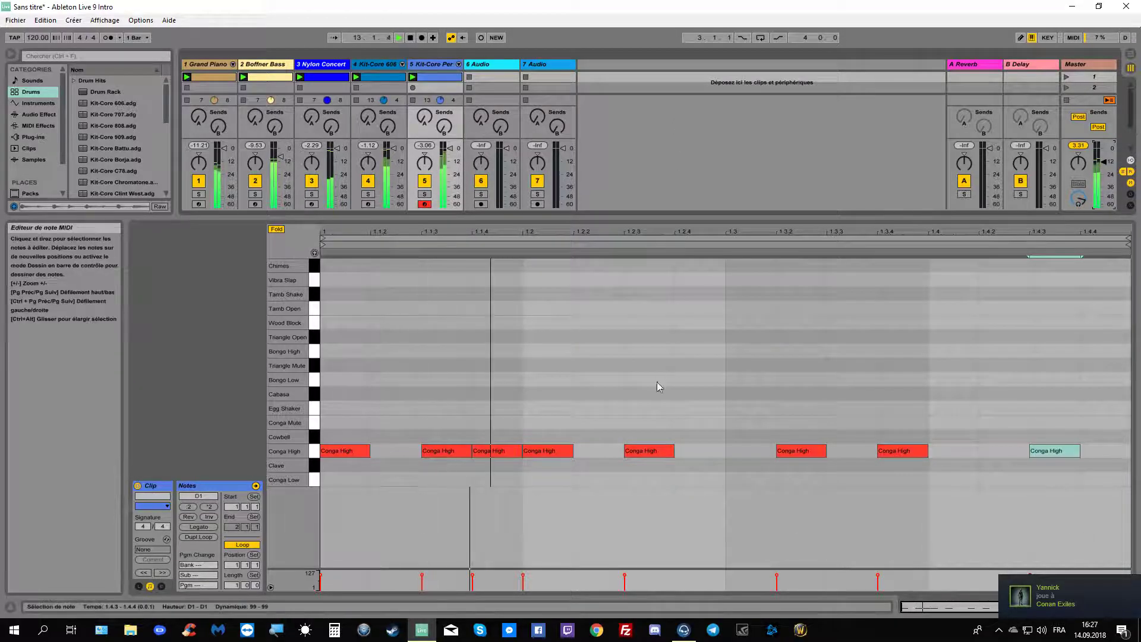
pyautogui.click(424, 195)
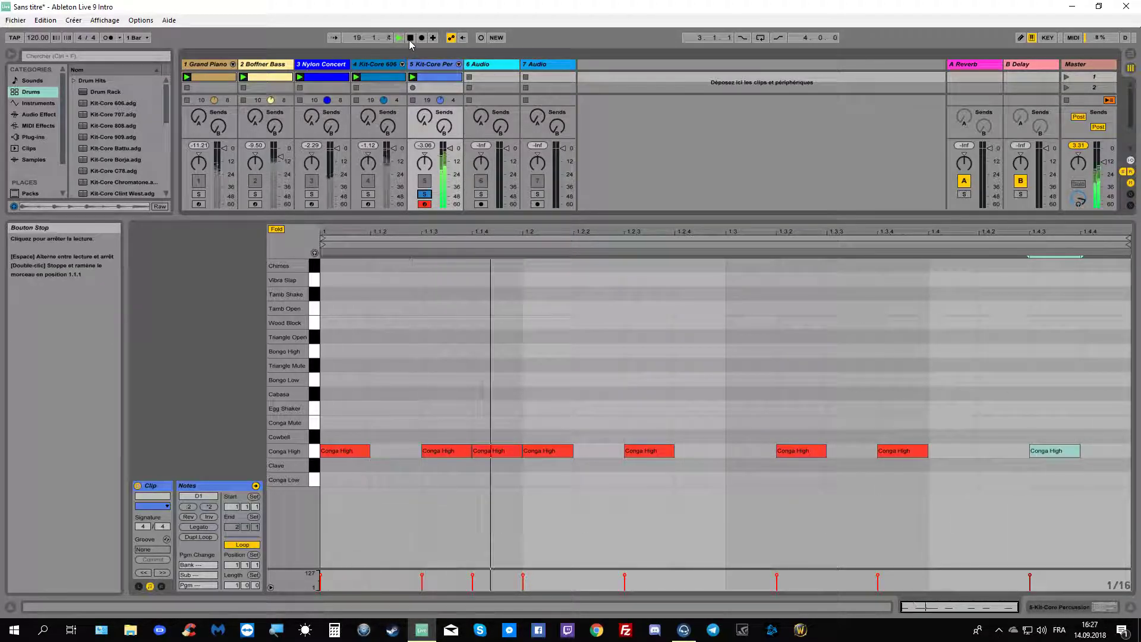
pyautogui.click(425, 194)
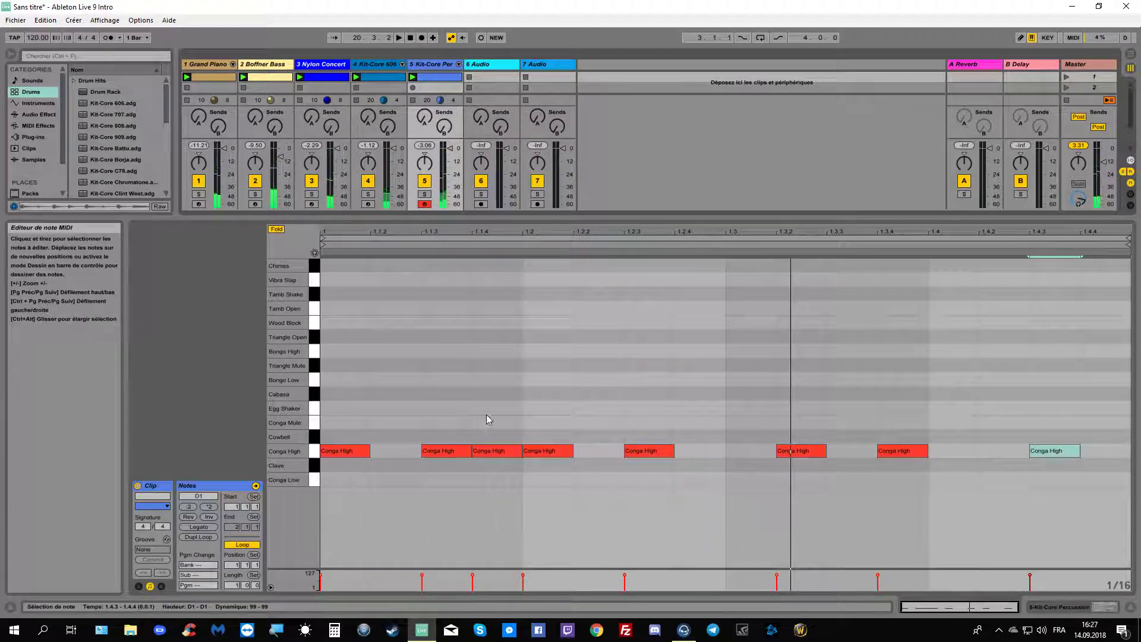
# Delete every Conga High note except the one at 1.1.1 and shorten the clip loop to end at 1.2.
pyautogui.moveTo(431, 420); pyautogui.dragTo(1089, 509)
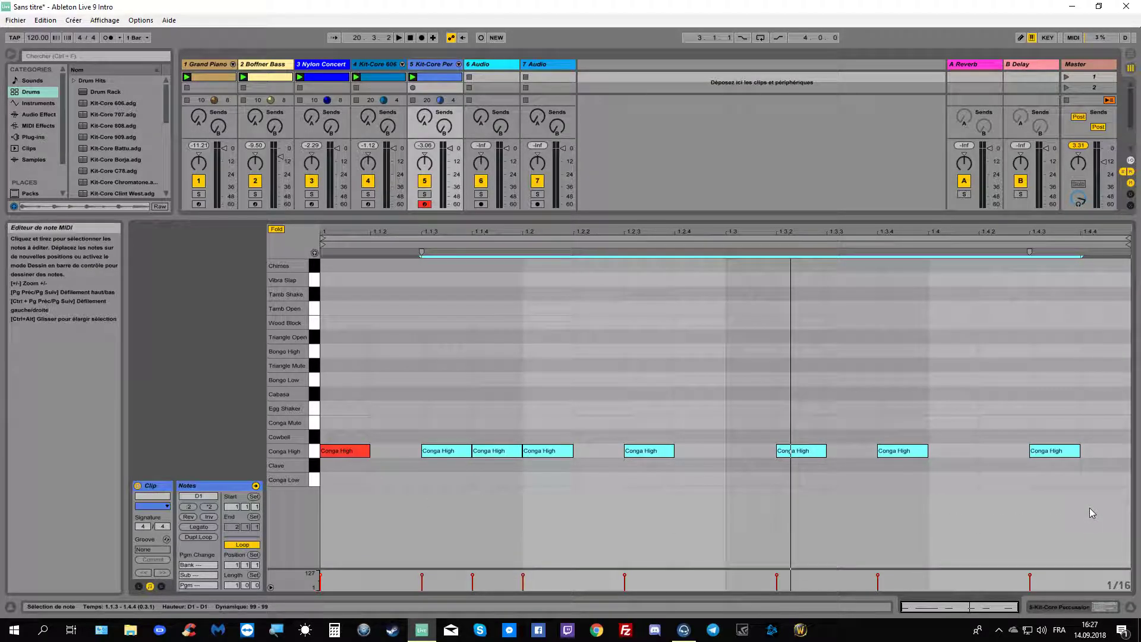
pyautogui.press('Delete')
pyautogui.moveTo(1128, 238); pyautogui.dragTo(529, 345)
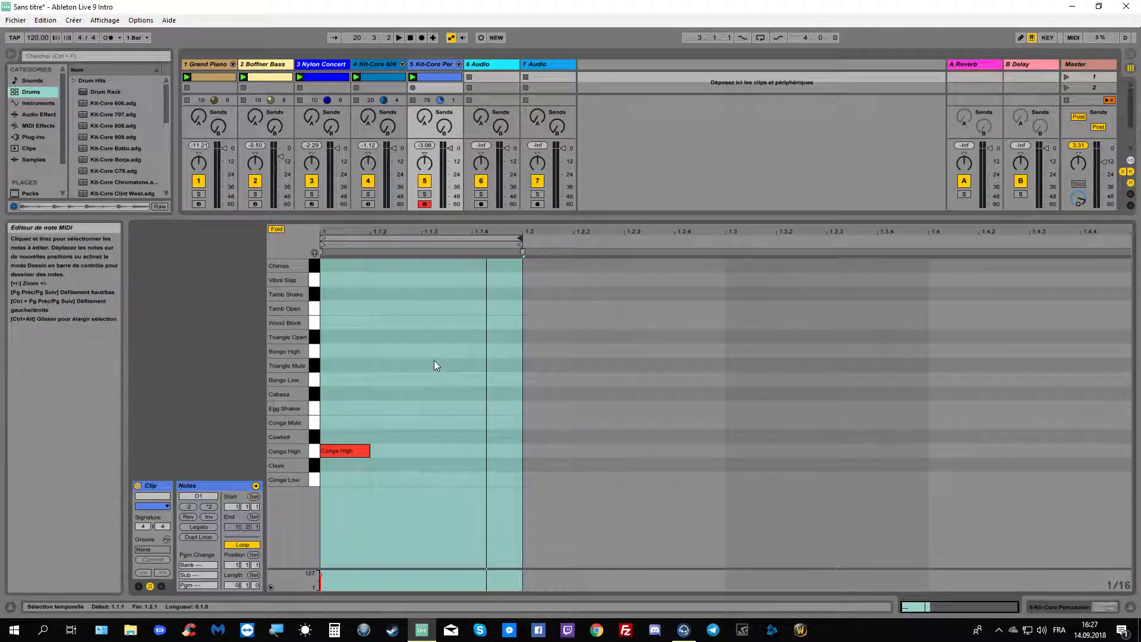
# Add Conga High notes at 1.1.2, 1.1.3 and 1.1.4, and play the first scene with the percussion track soloed.
pyautogui.doubleClick(395, 451)
pyautogui.doubleClick(438, 451)
pyautogui.doubleClick(505, 452)
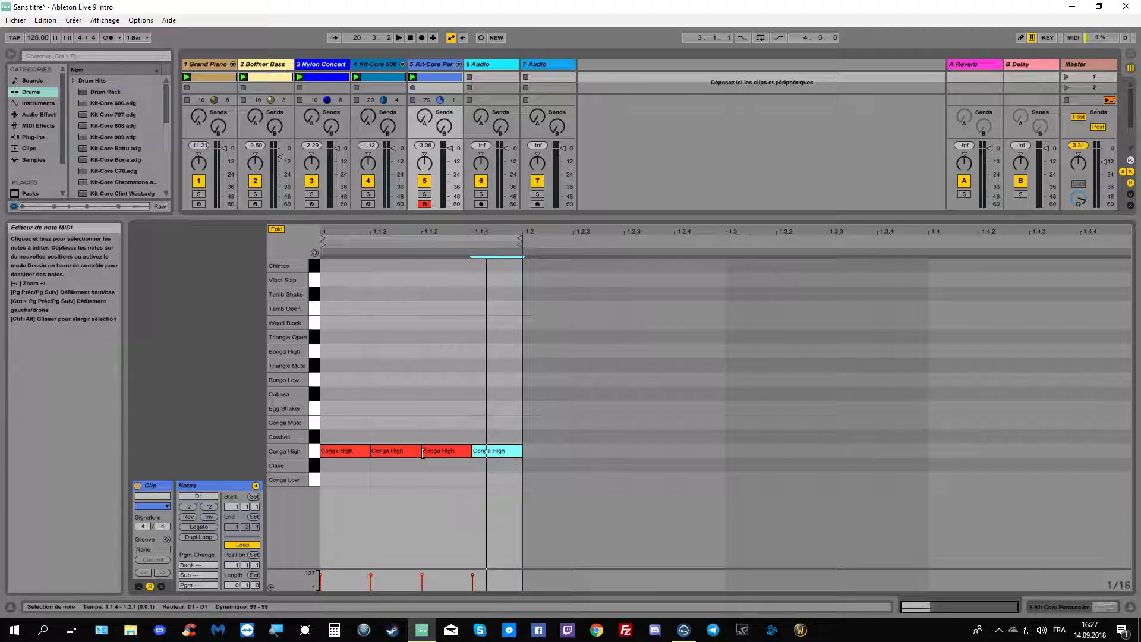
pyautogui.click(425, 195)
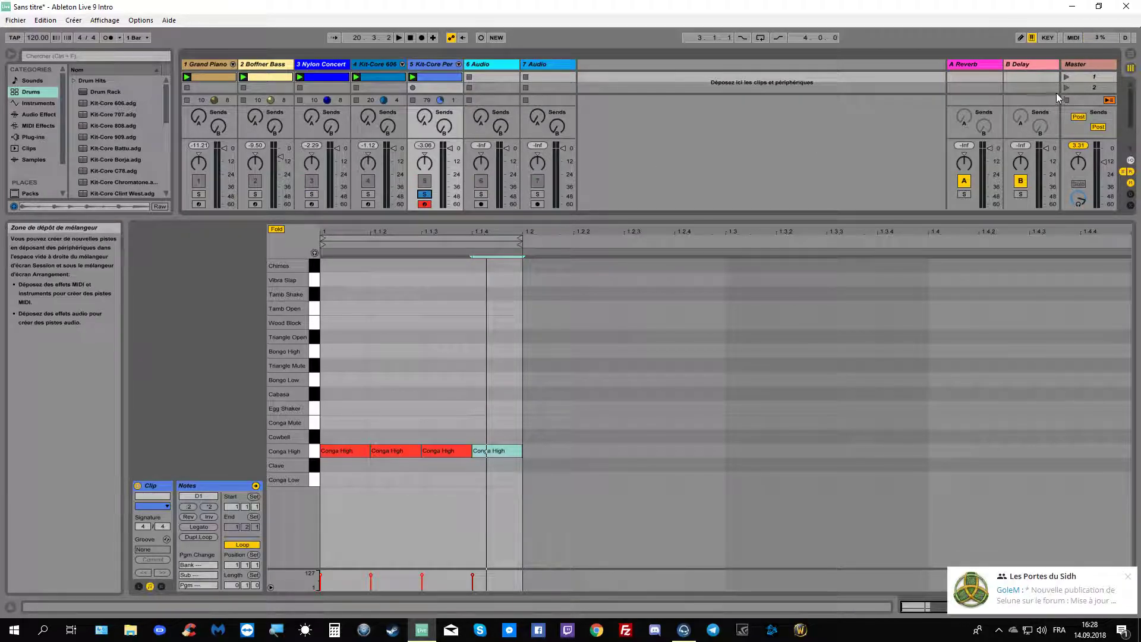
pyautogui.click(1066, 76)
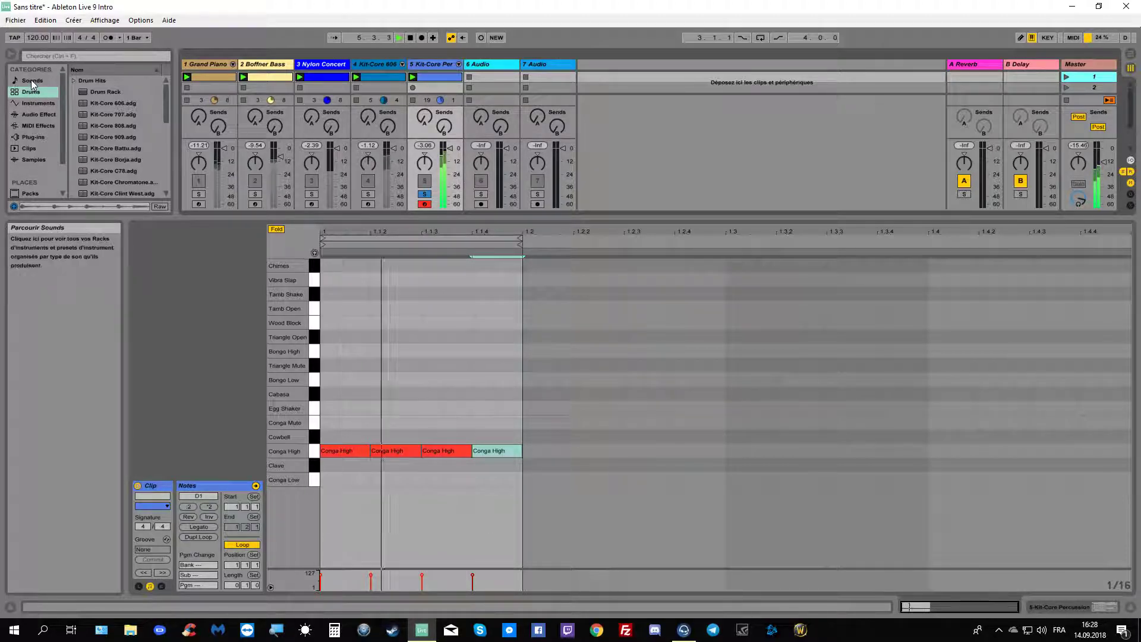
# Add the Random MIDI effect to the Kit-Core Percussion track with Choices at 1 and Chance at 51 %.
pyautogui.click(36, 126)
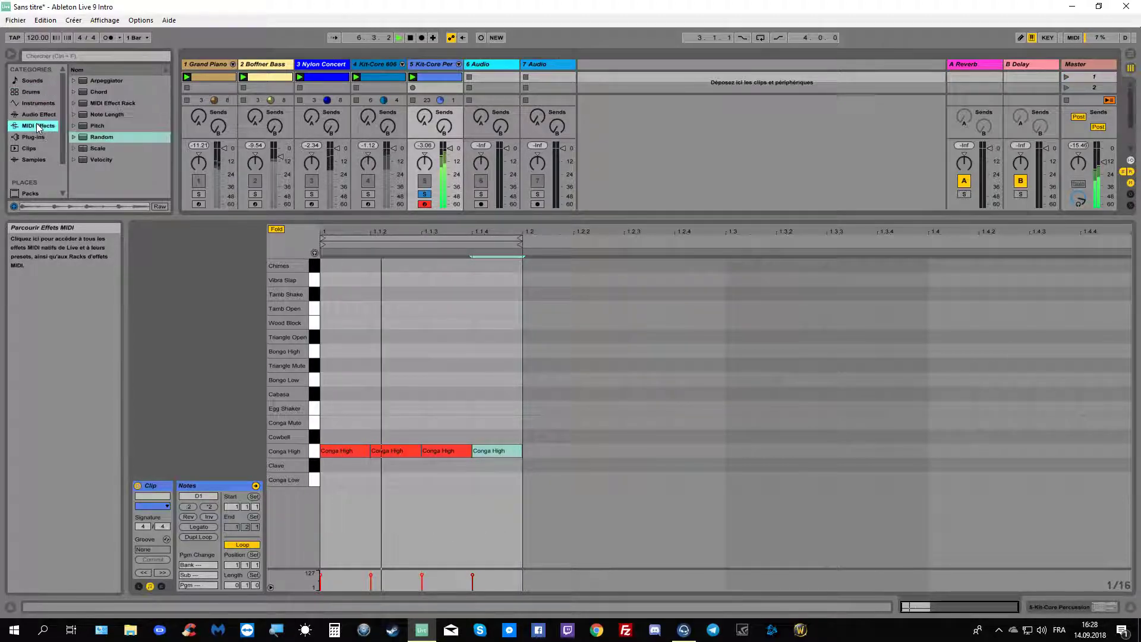
pyautogui.doubleClick(105, 138)
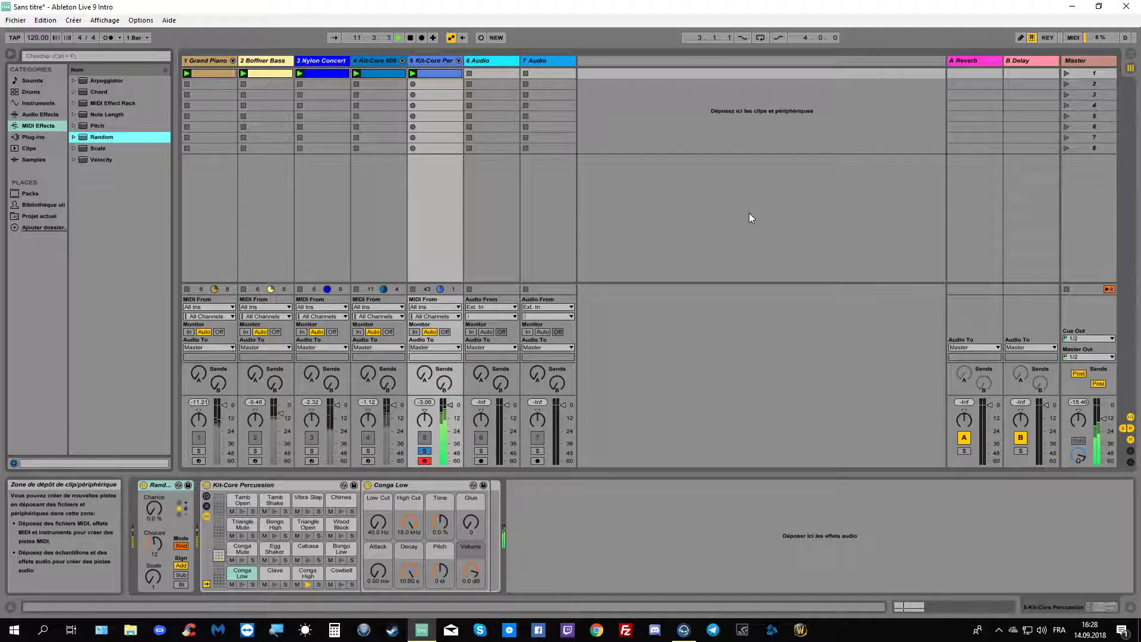
pyautogui.click(308, 574)
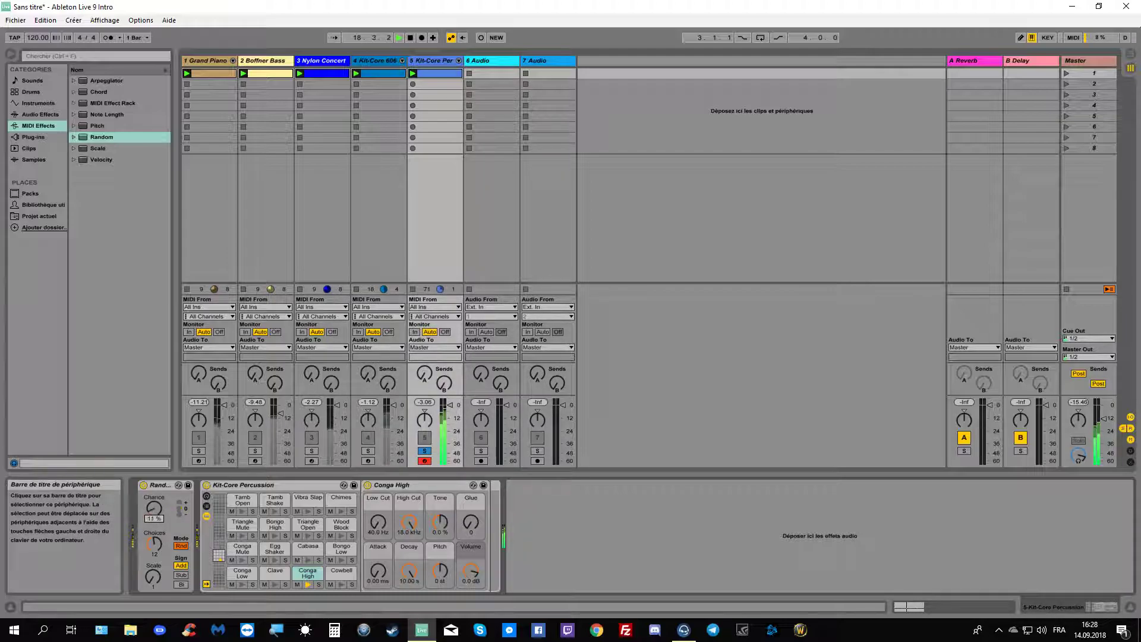
pyautogui.moveTo(154, 509); pyautogui.dragTo(154, 500)
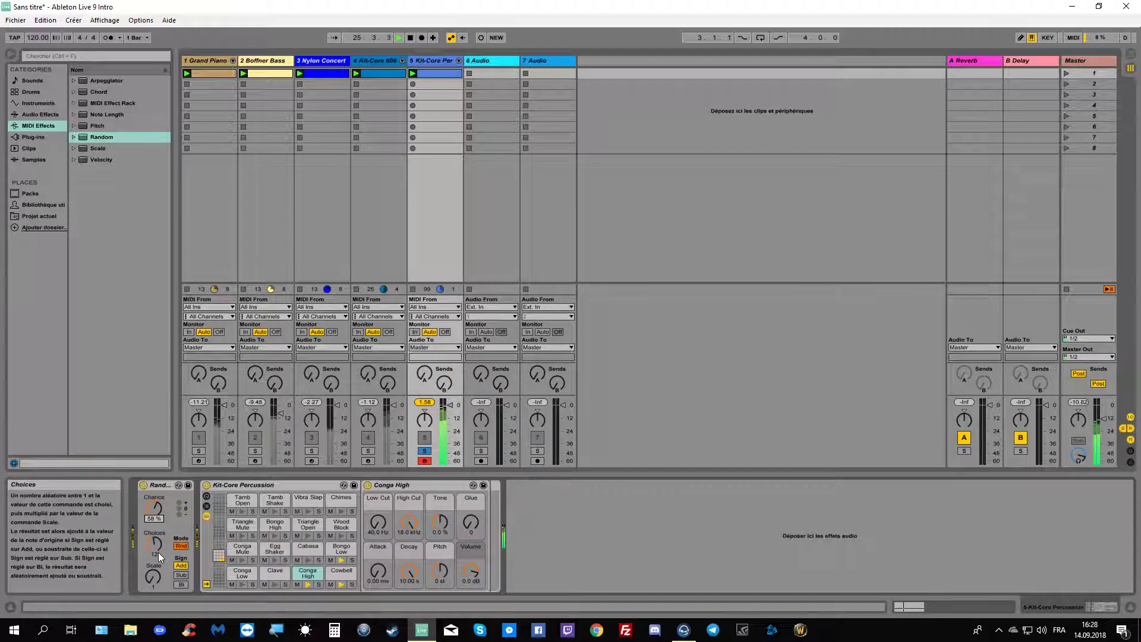
pyautogui.moveTo(156, 541); pyautogui.dragTo(156, 580)
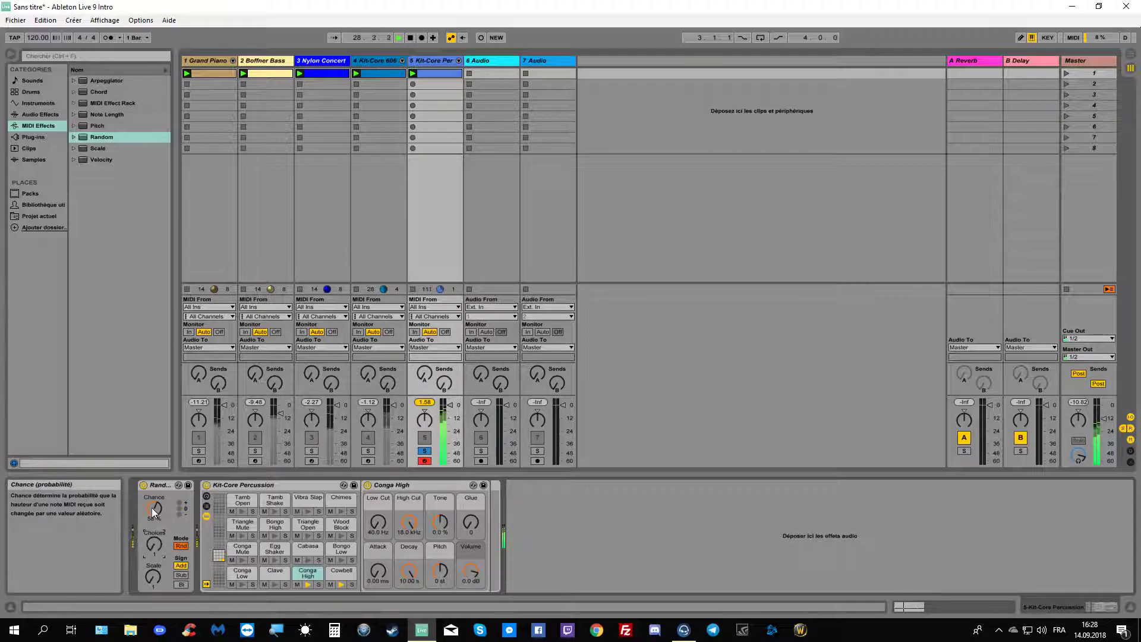
pyautogui.moveTo(154, 508); pyautogui.dragTo(154, 504)
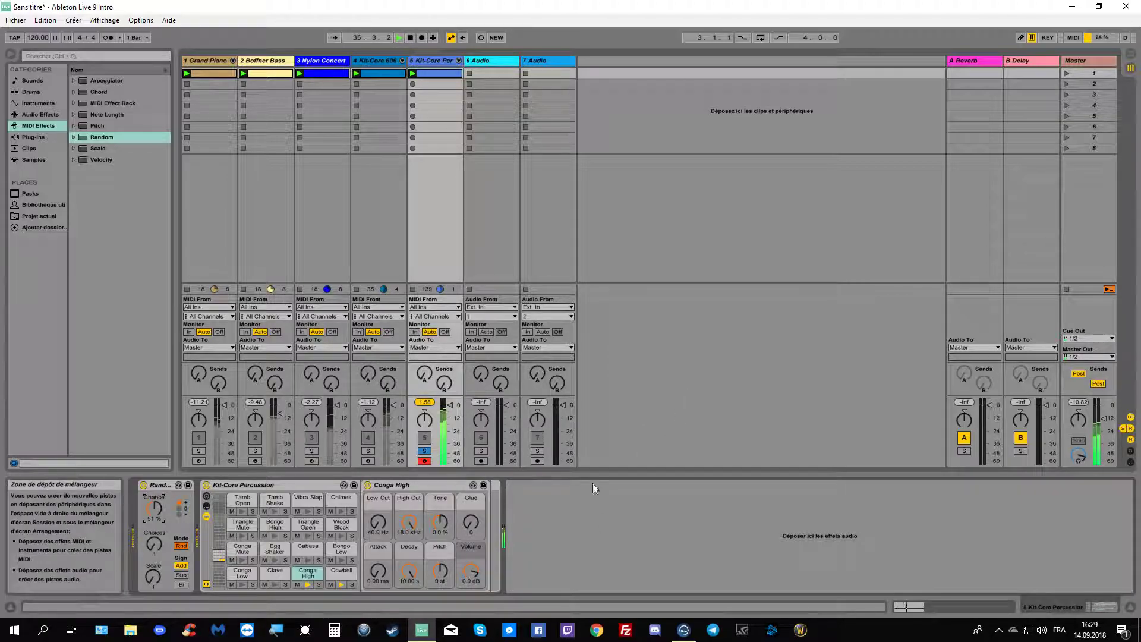
# Mute the Cowbell pad in Kit-Core Percussion and set Random's Chance to 75 %.
pyautogui.click(331, 584)
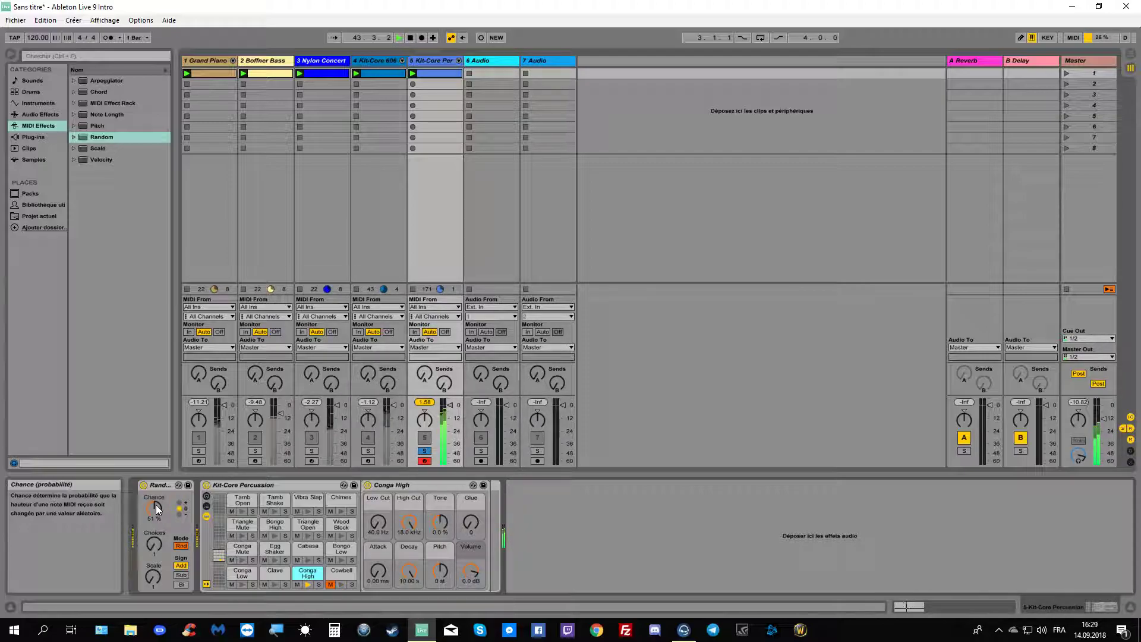
pyautogui.moveTo(158, 509); pyautogui.dragTo(146, 497)
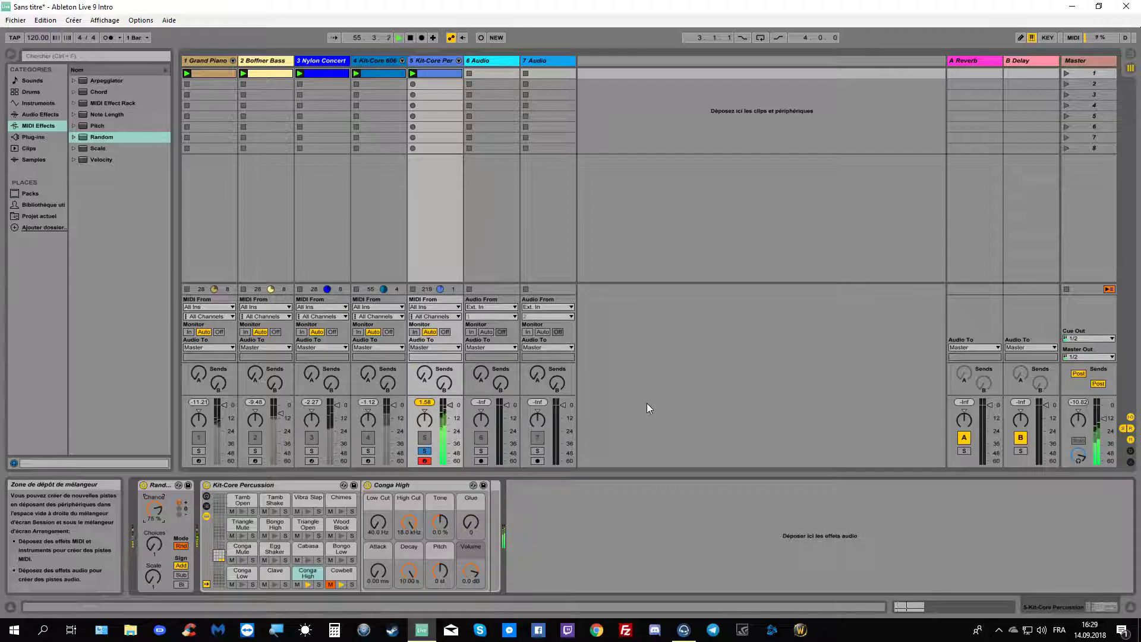
# Unsolo the Kit-Core Percussion track and extend its clip's loop end to 1.2.3.
pyautogui.click(425, 451)
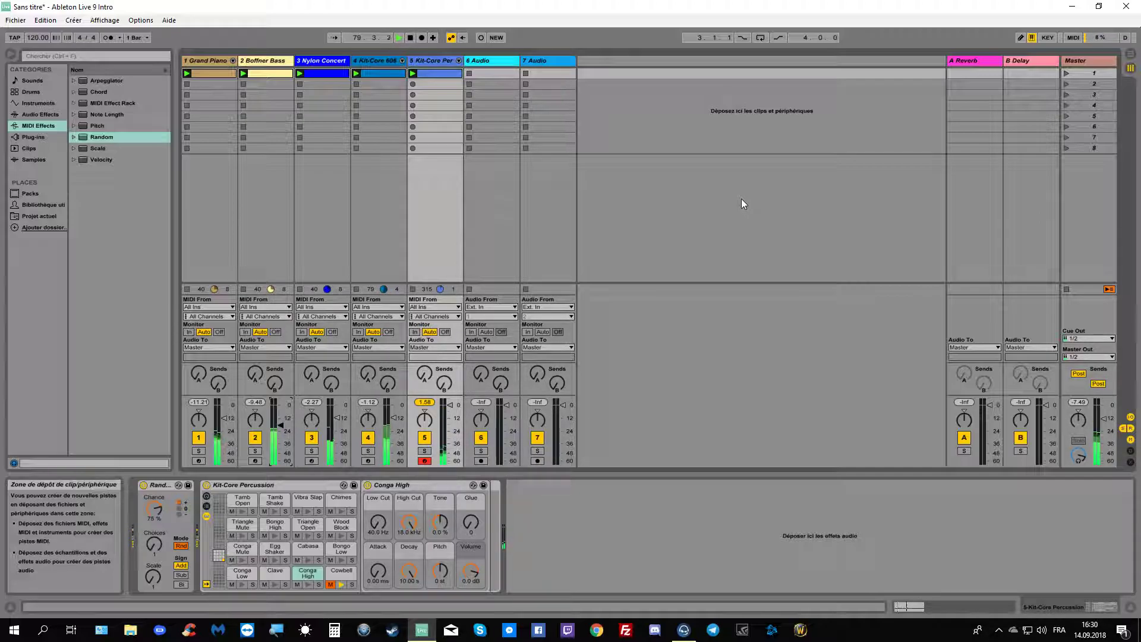
pyautogui.click(913, 609)
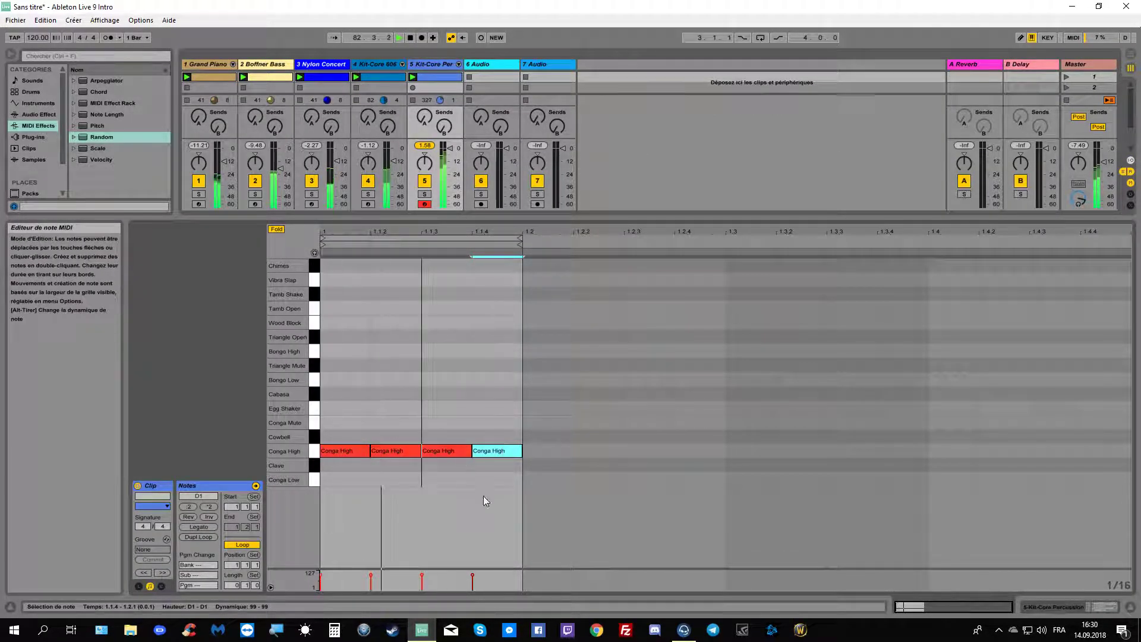
pyautogui.click(446, 397)
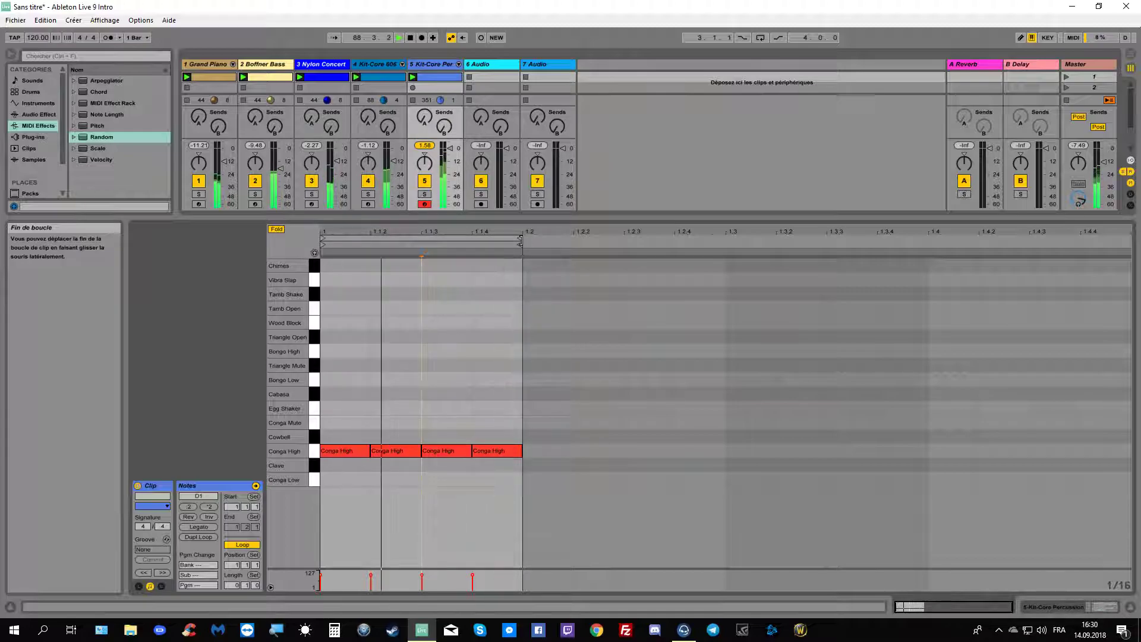
pyautogui.moveTo(520, 240); pyautogui.dragTo(606, 244)
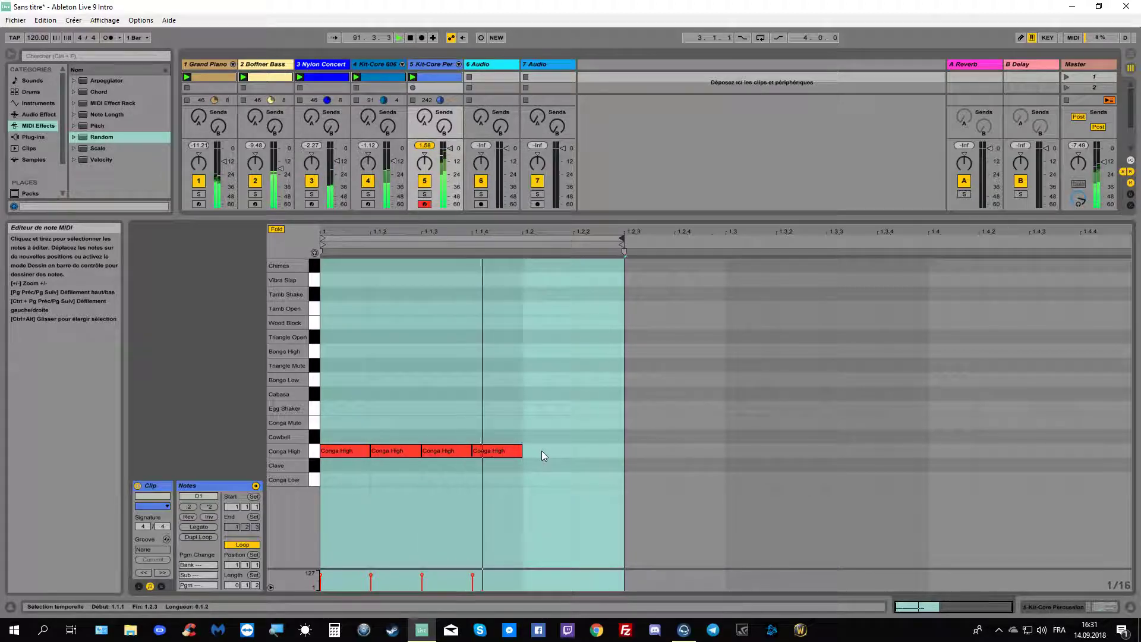
# Add Conga High sixteenth notes at 1.2.1, 1.2.2 and 1.2.3.
pyautogui.click(542, 452)
pyautogui.doubleClick(550, 454)
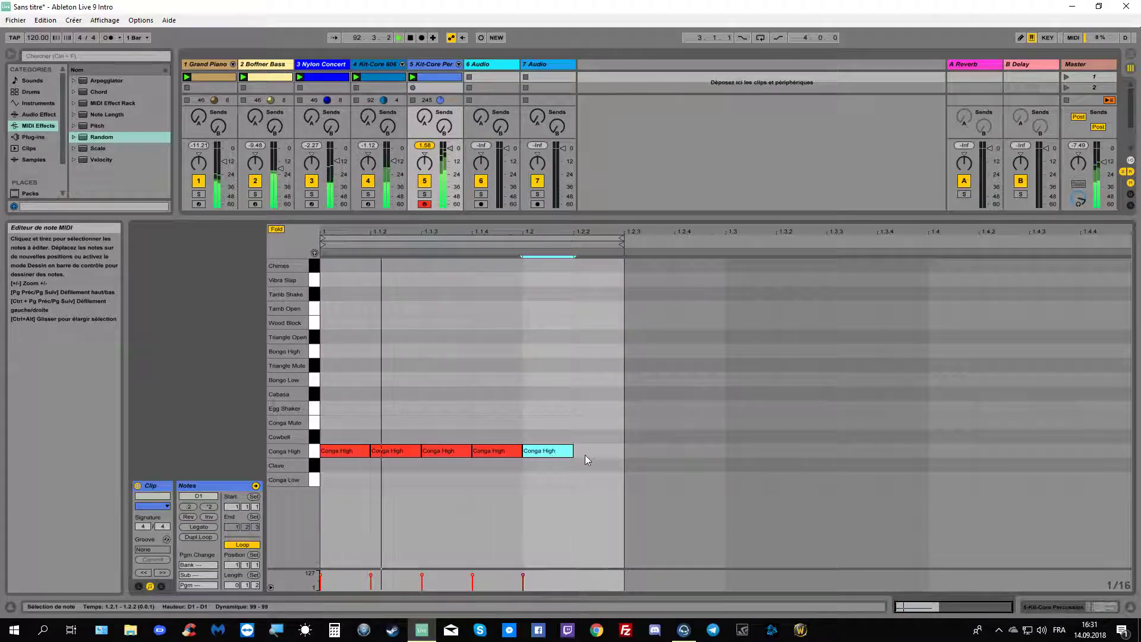
pyautogui.doubleClick(590, 454)
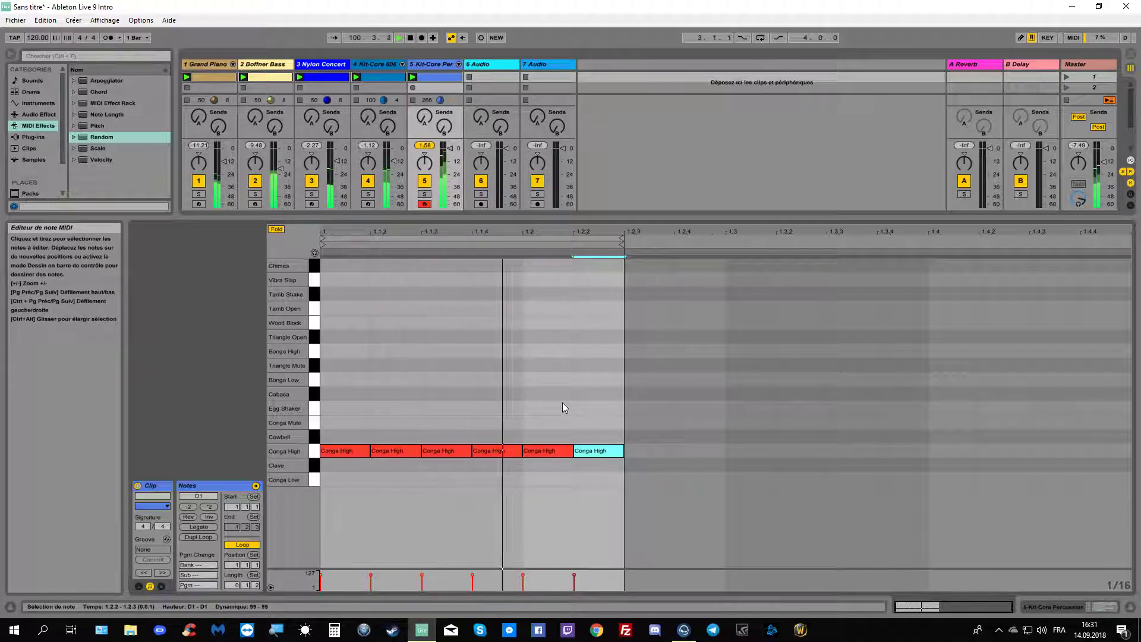
pyautogui.doubleClick(641, 453)
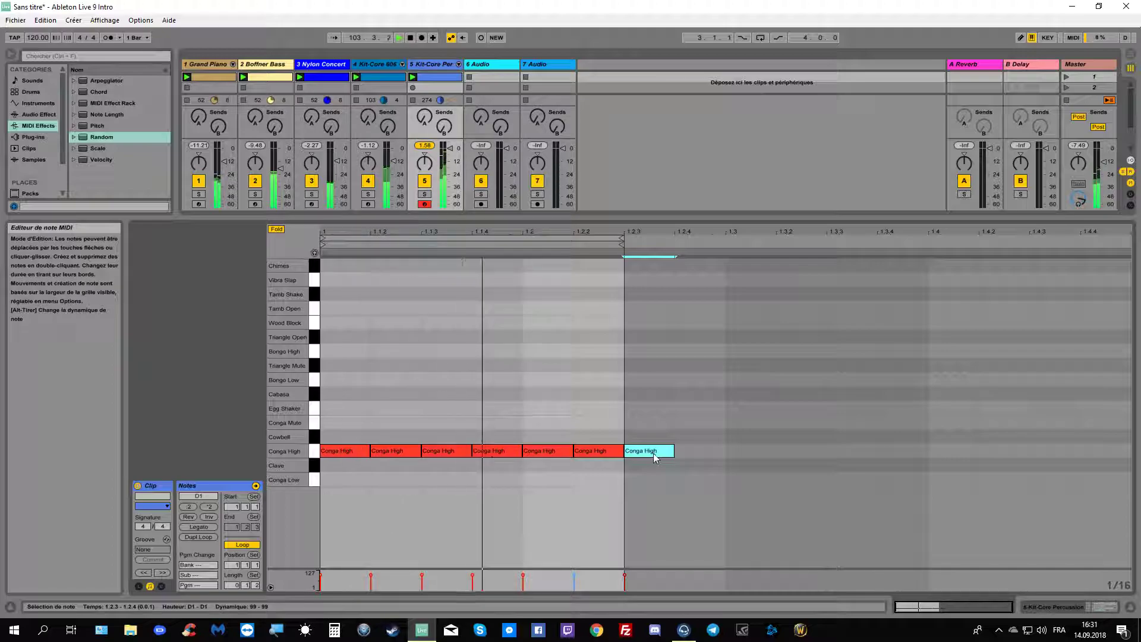
# Compress all seven Conga High notes so the last one starts at 1.1.3, and duplicate the compressed group twice.
pyautogui.moveTo(347, 421); pyautogui.dragTo(644, 475)
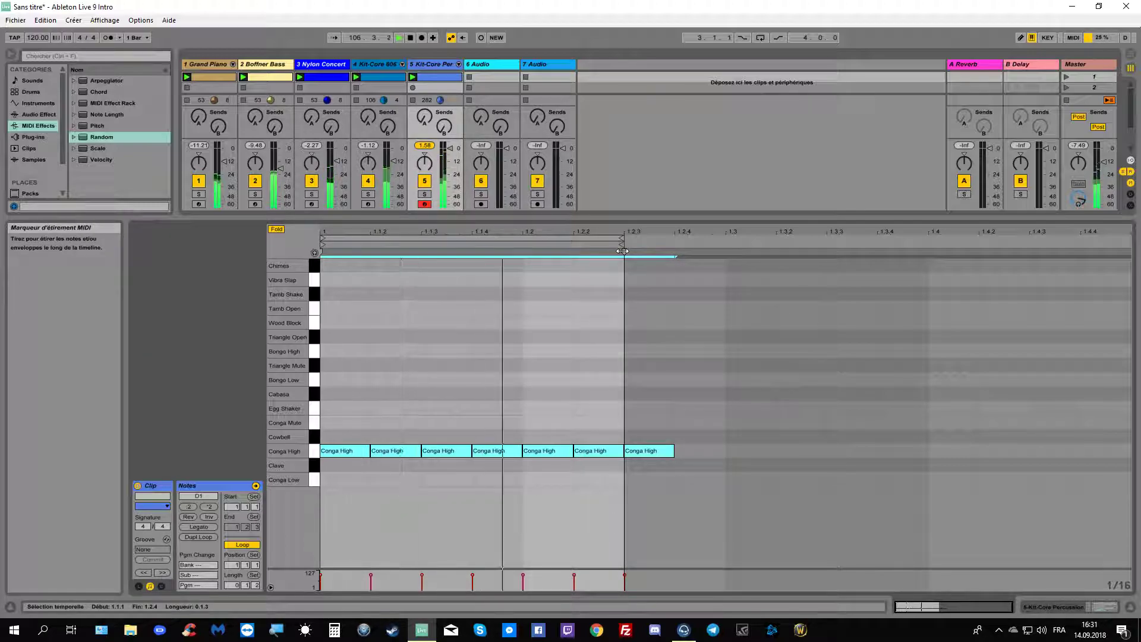
pyautogui.moveTo(622, 251)
pyautogui.mouseDown()
pyautogui.moveTo(470, 257)
pyautogui.moveTo(434, 286)
pyautogui.mouseUp()
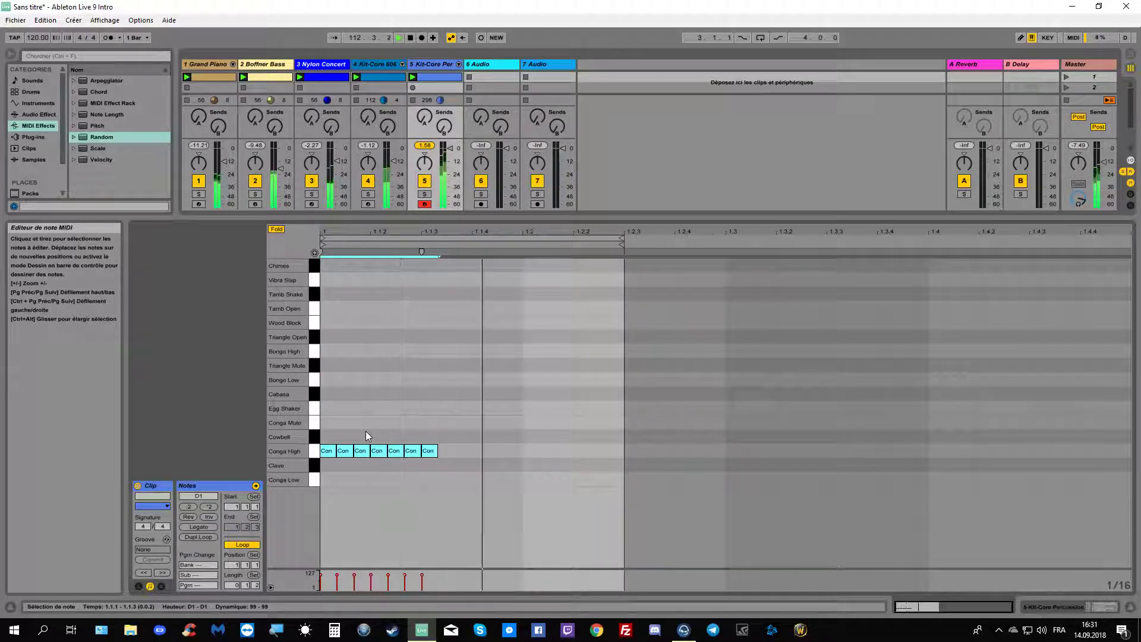
pyautogui.hotkey('ctrl', 'd')
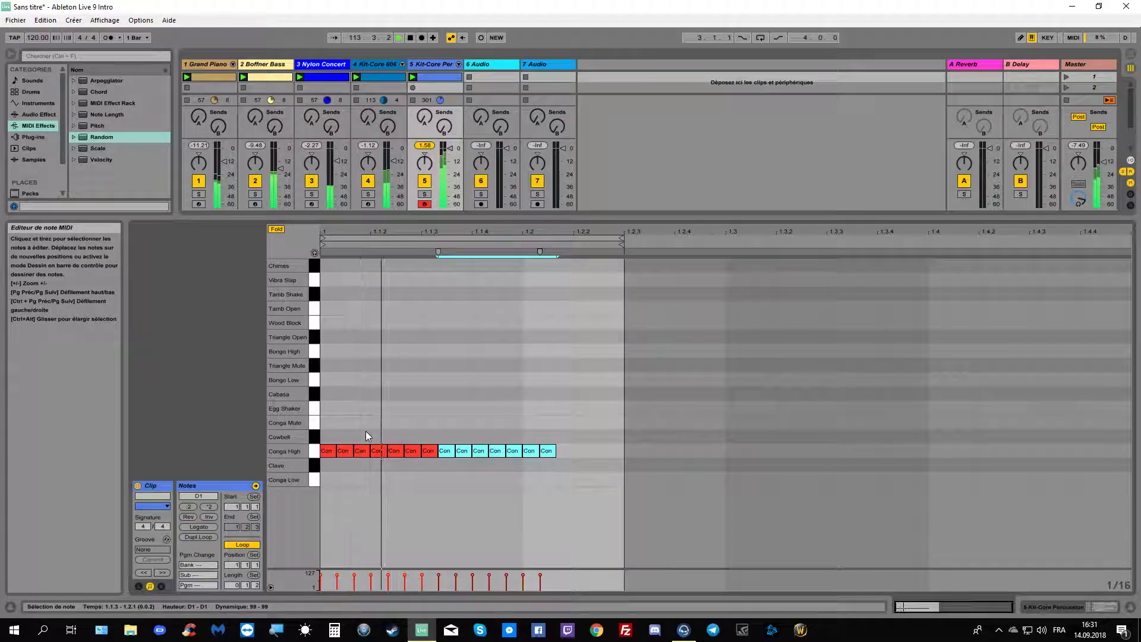
pyautogui.hotkey('ctrl', 'd')
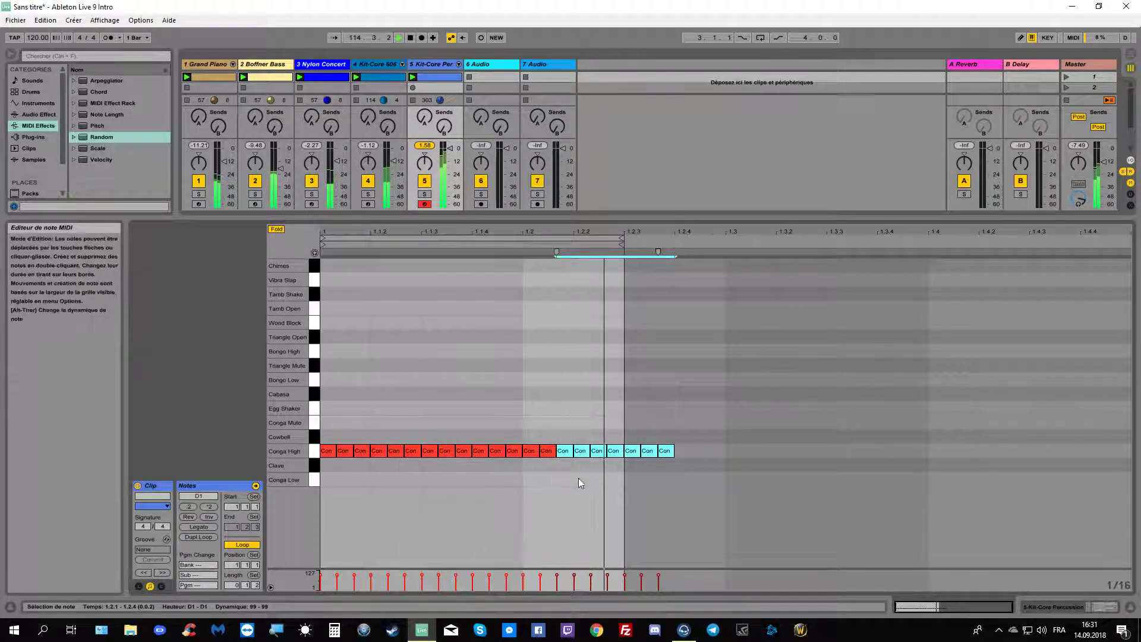
# Delete the three short Conga High notes lying beyond the loop end at 1.2.3.
pyautogui.click(629, 454)
pyautogui.moveTo(632, 455); pyautogui.dragTo(648, 453)
pyautogui.doubleClick(647, 453)
pyautogui.doubleClick(663, 453)
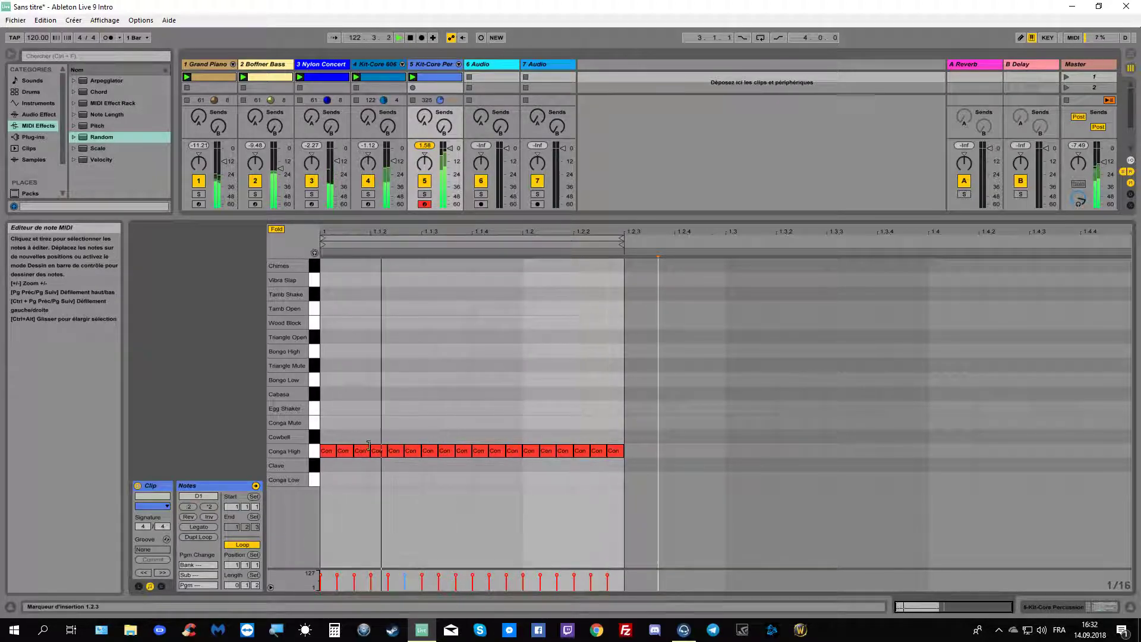
# Clear all notes from the clip and add Conga High sixteenth notes at 1.1.1, 1.1.2, 1.1.3, 1.1.4 and 1.2.1.
pyautogui.hotkey('ctrl', 'a')
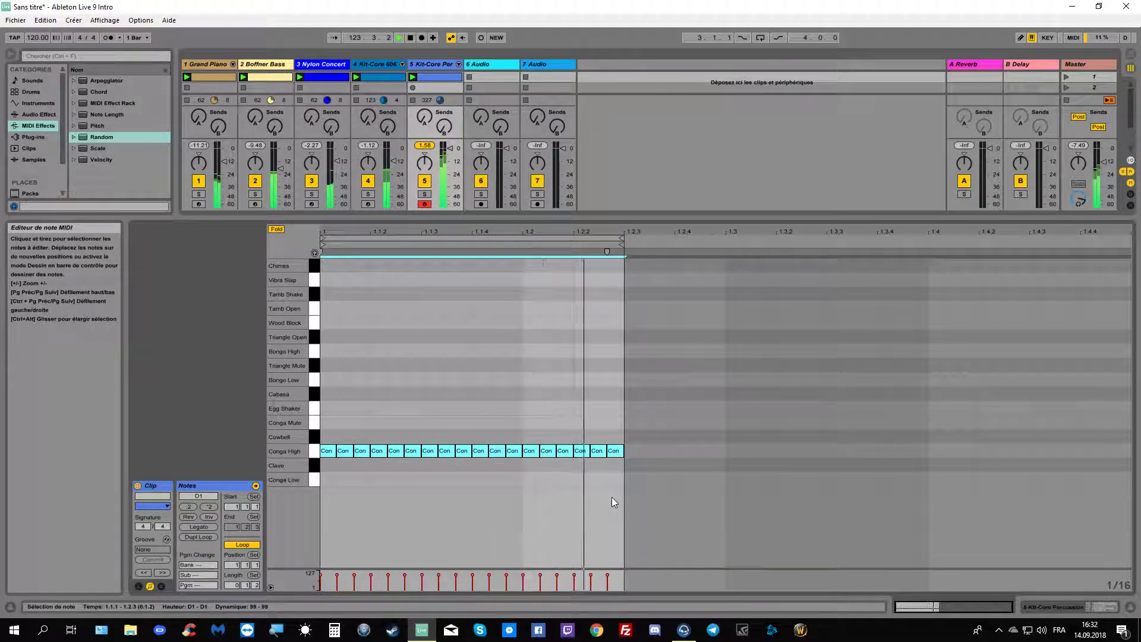
pyautogui.press('Delete')
pyautogui.doubleClick(337, 450)
pyautogui.doubleClick(382, 452)
pyautogui.doubleClick(432, 452)
pyautogui.doubleClick(494, 453)
pyautogui.doubleClick(534, 453)
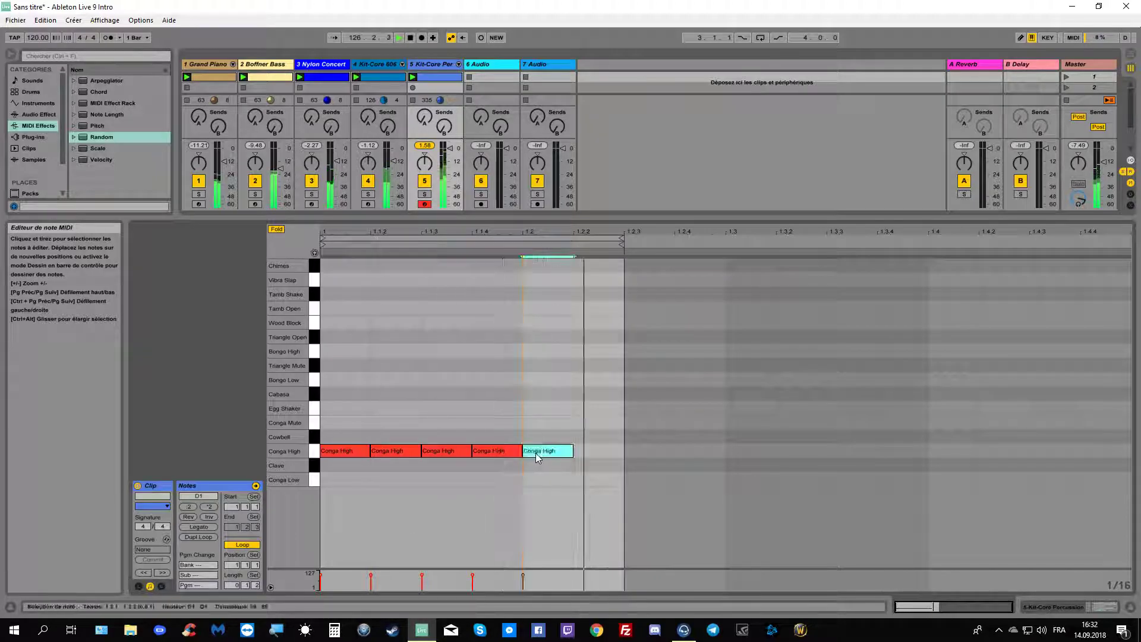
# Compress the five Conga High notes to half their timing from 1.1.1 and delete the fifth note at 1.1.3.
pyautogui.moveTo(341, 420); pyautogui.dragTo(543, 490)
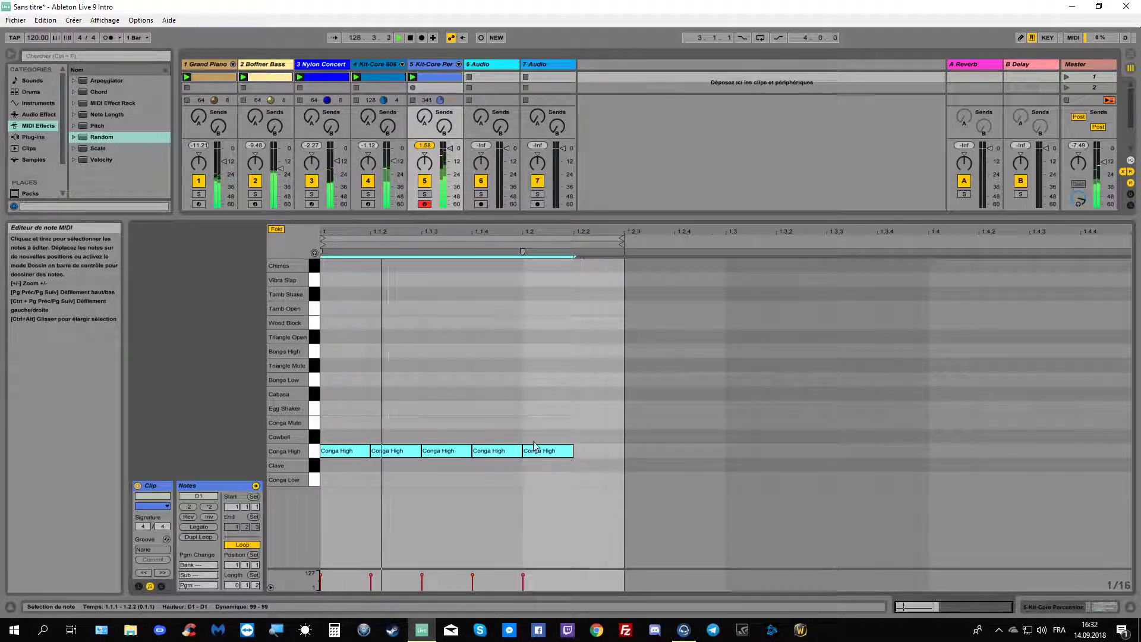
pyautogui.moveTo(523, 254); pyautogui.dragTo(428, 269)
pyautogui.doubleClick(440, 452)
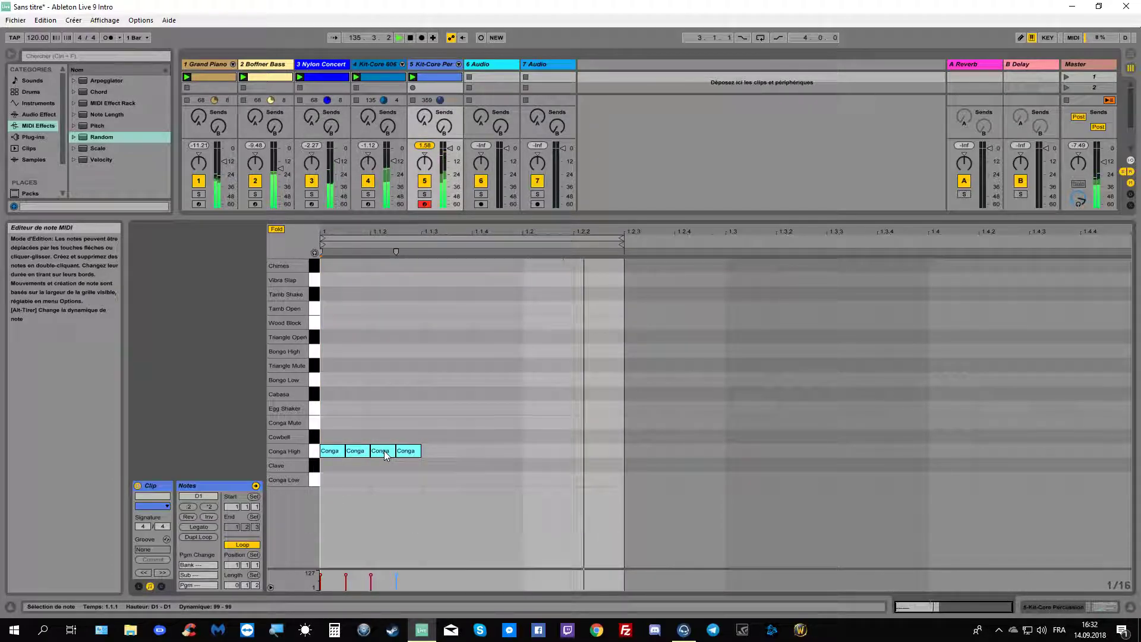
# Move the two short Conga High notes at 1.1.2 to 1.1.4 and add sixteenth notes at 1.1.2, 1.1.3, 1.2.1 and 1.2.2.
pyautogui.click(384, 434)
pyautogui.moveTo(371, 427); pyautogui.dragTo(490, 453)
pyautogui.doubleClick(401, 451)
pyautogui.click(451, 453)
pyautogui.doubleClick(451, 451)
pyautogui.doubleClick(542, 451)
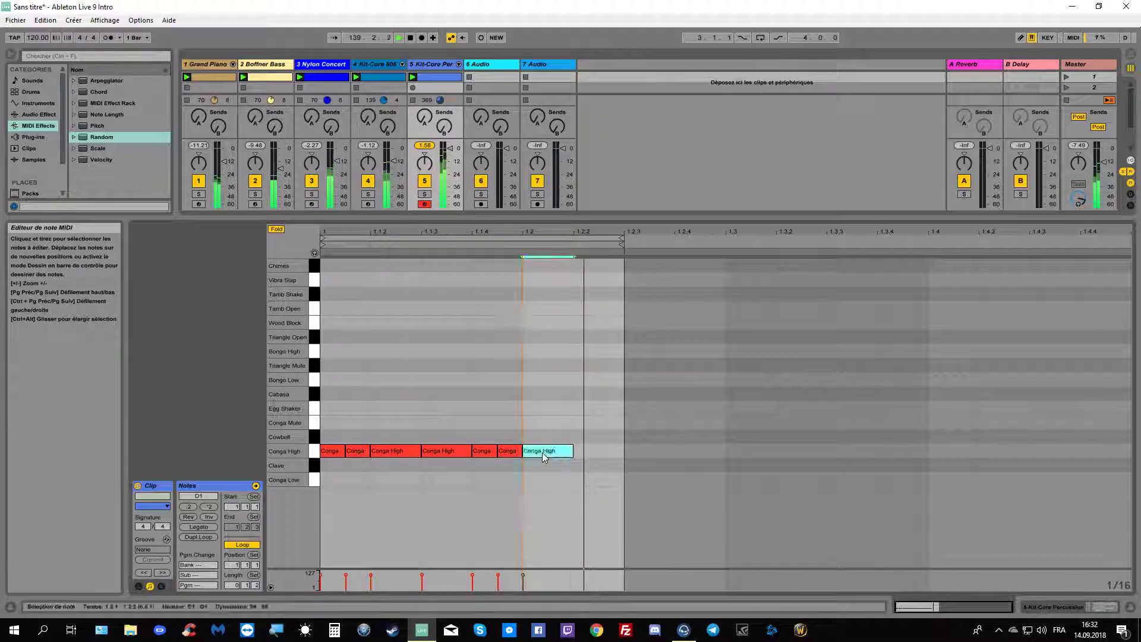
pyautogui.doubleClick(607, 451)
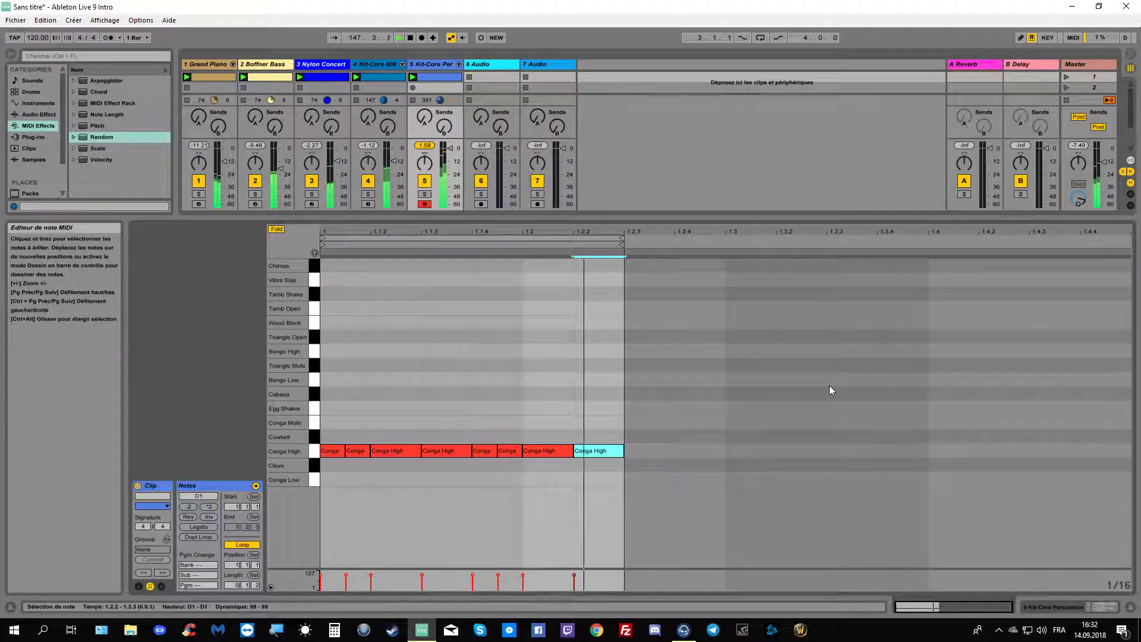
# Replace the two short Conga High notes at 1.1.1 with a single sixteenth note.
pyautogui.doubleClick(356, 454)
pyautogui.doubleClick(332, 453)
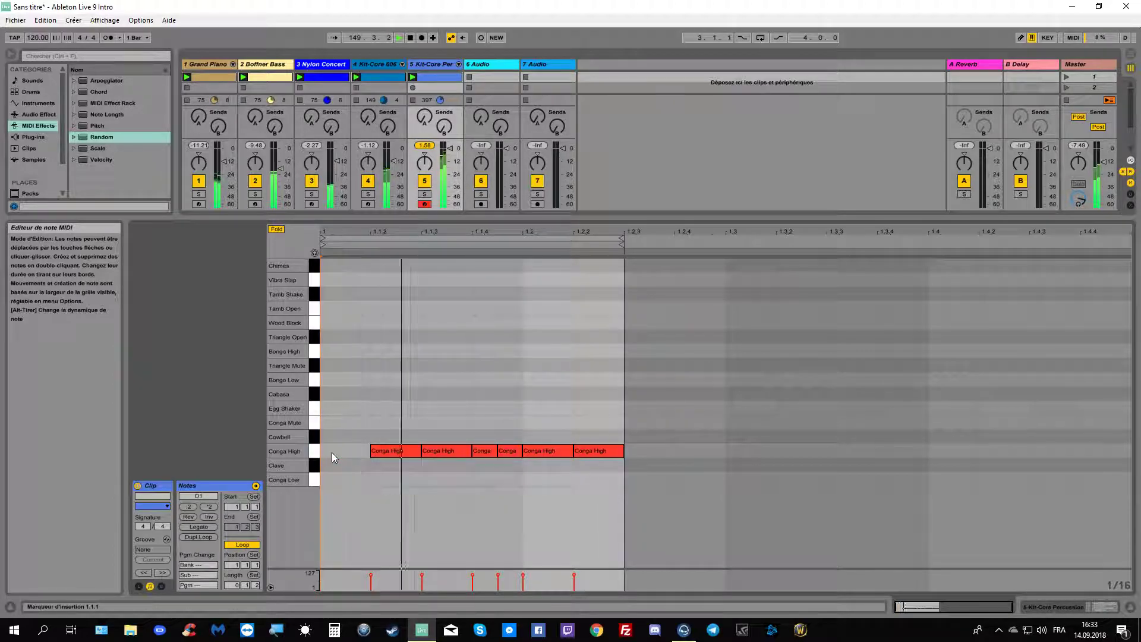
pyautogui.doubleClick(331, 452)
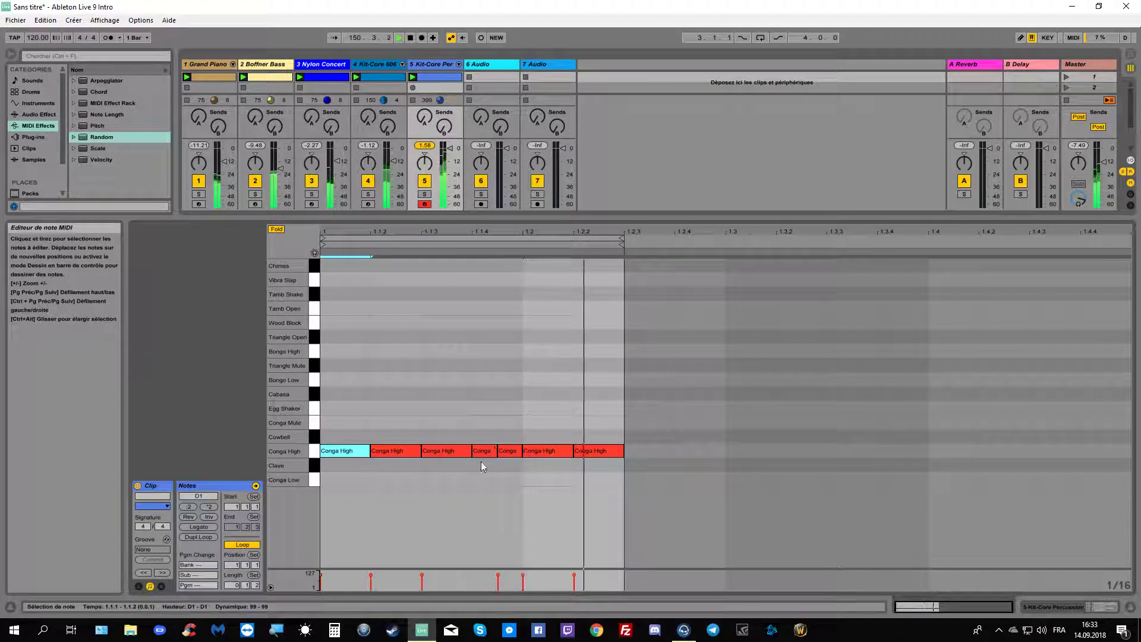